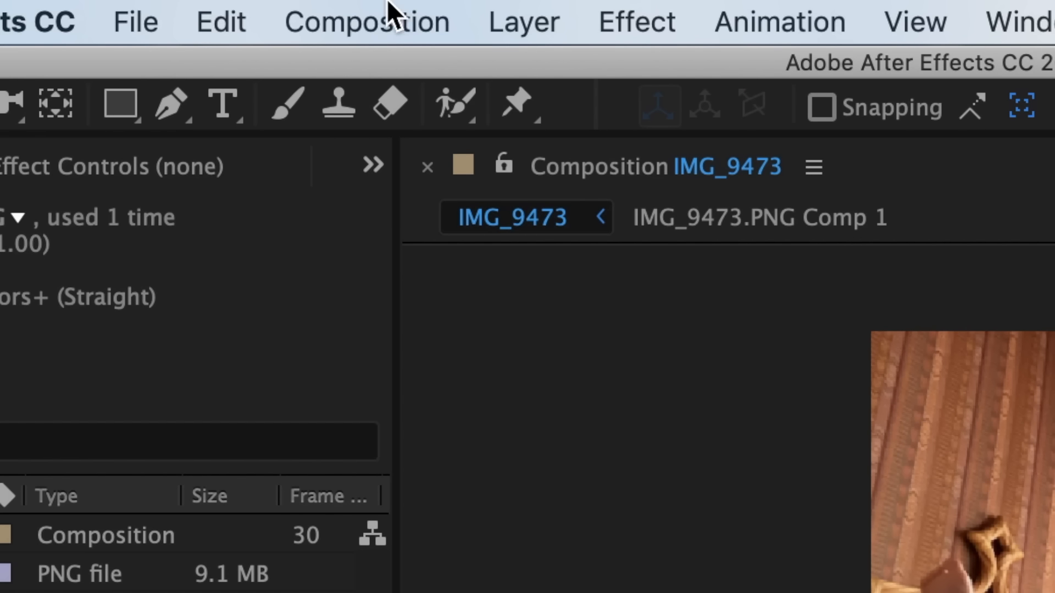
Set the IMG_9473 composition's frame rate to 15 frames per second.
click(387, 12)
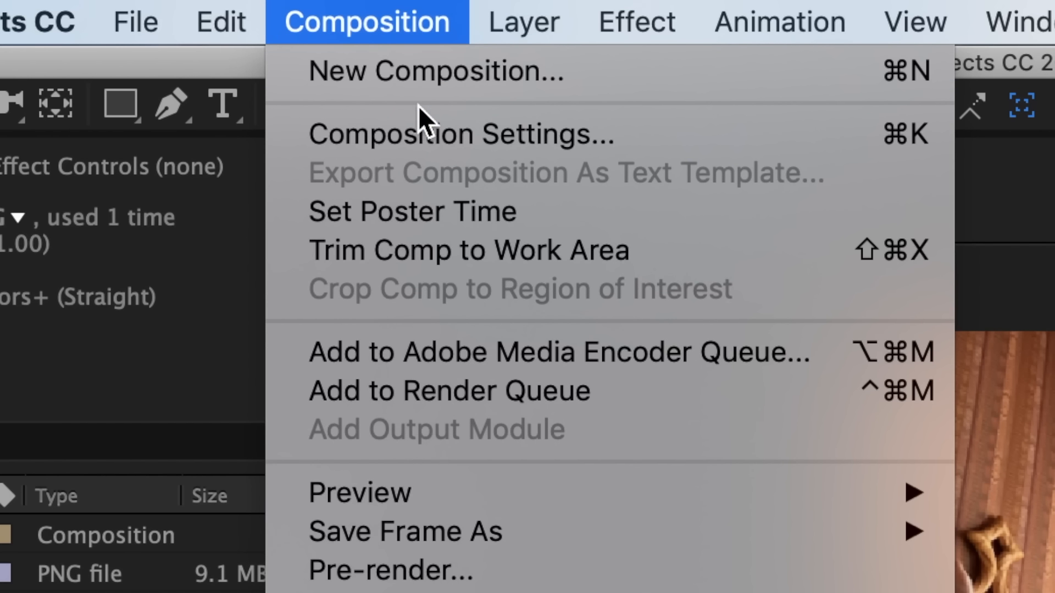
click(418, 145)
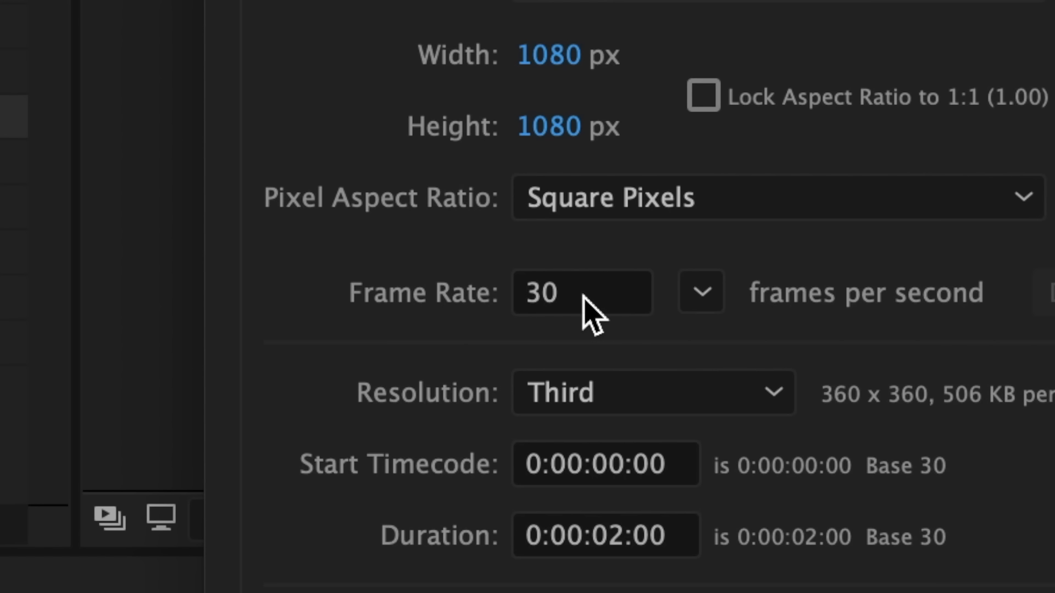
click(583, 295)
key(BackSpace)
text(15)
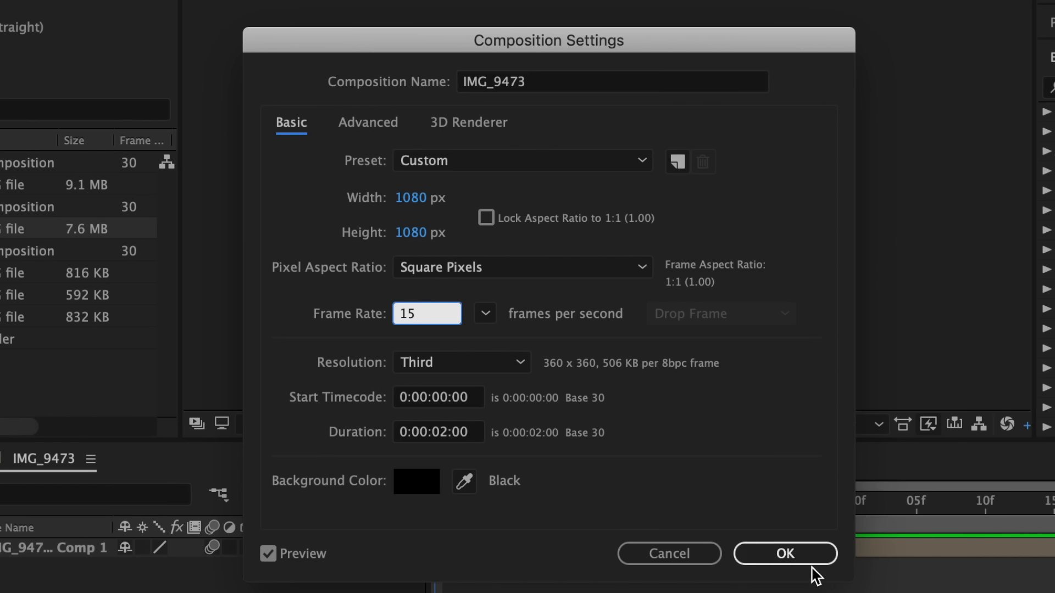
click(775, 555)
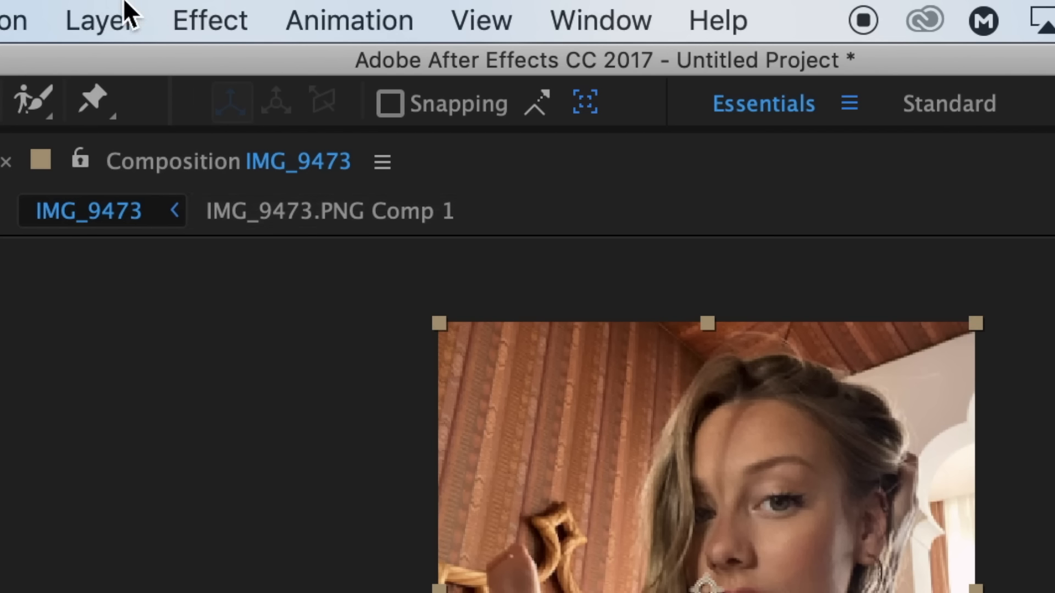
Add a new adjustment layer to the IMG_9473 composition.
click(123, 24)
mouse_move(129, 58)
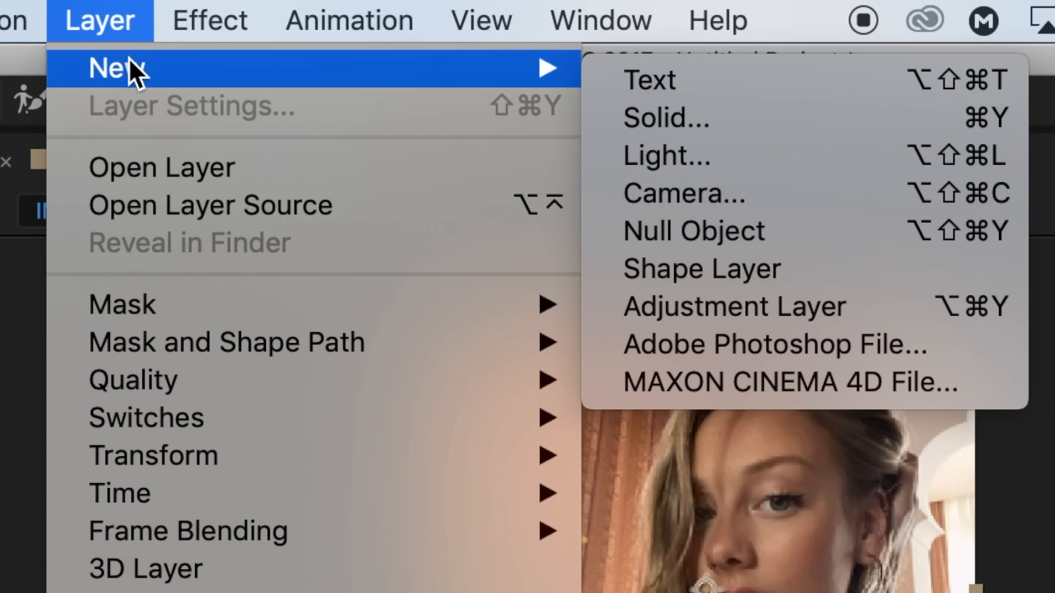
click(723, 308)
Find the Sapphire S_Shake effect and apply it to the adjustment layer.
click(930, 134)
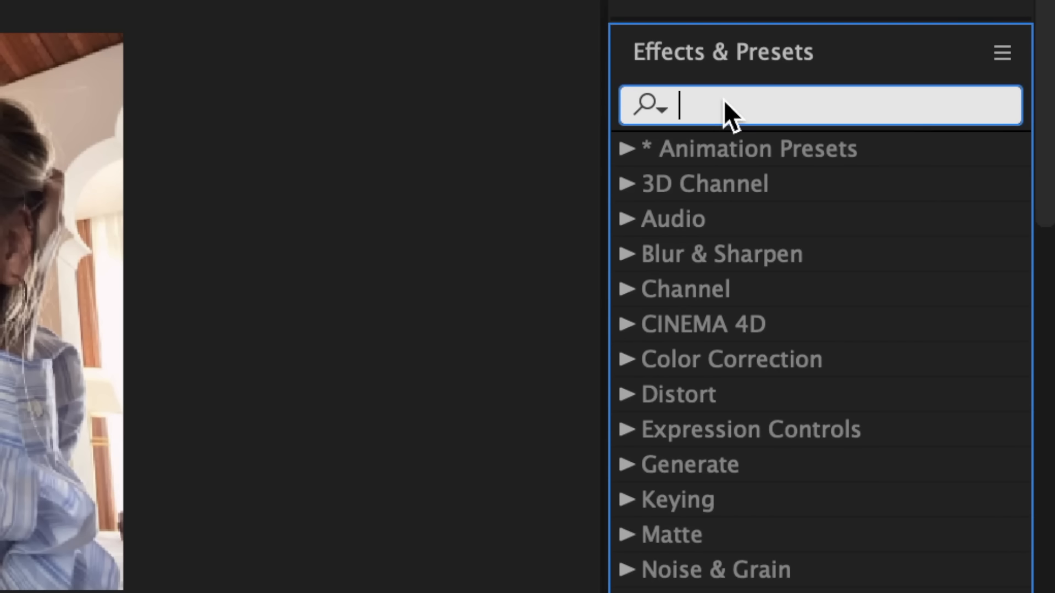
text(s_sha)
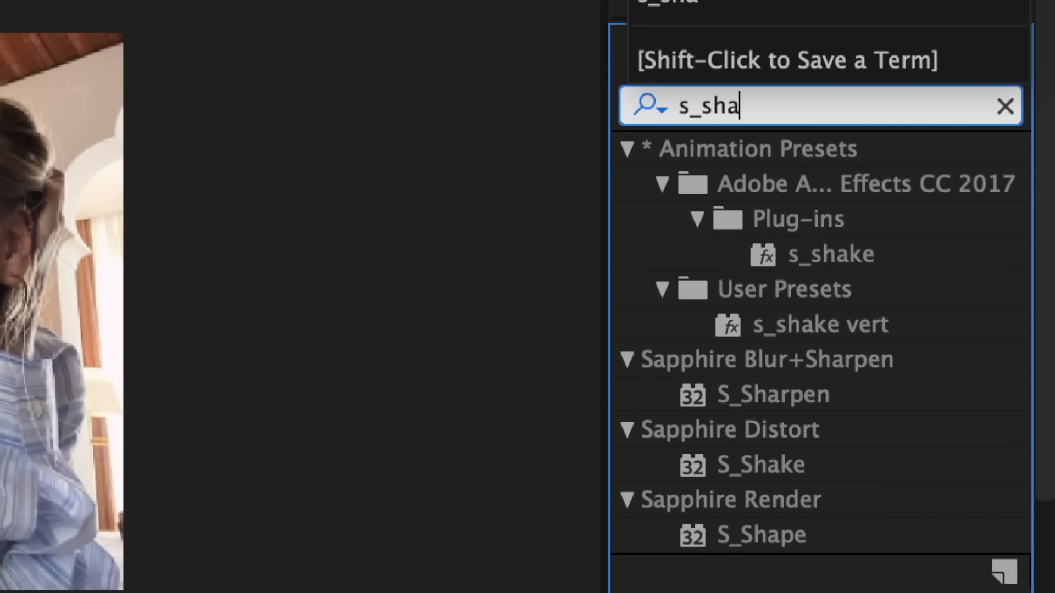
text(k)
drag(950, 249, 466, 466)
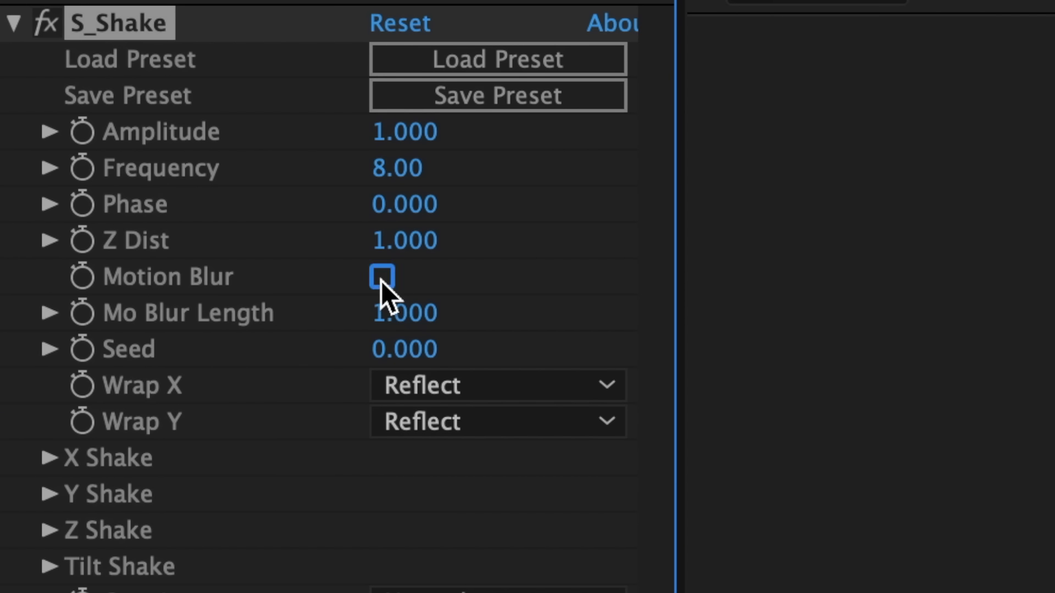
Turn on Motion Blur for S_Shake and set its Amplitude to 0.2.
click(381, 278)
click(420, 136)
text(0.)
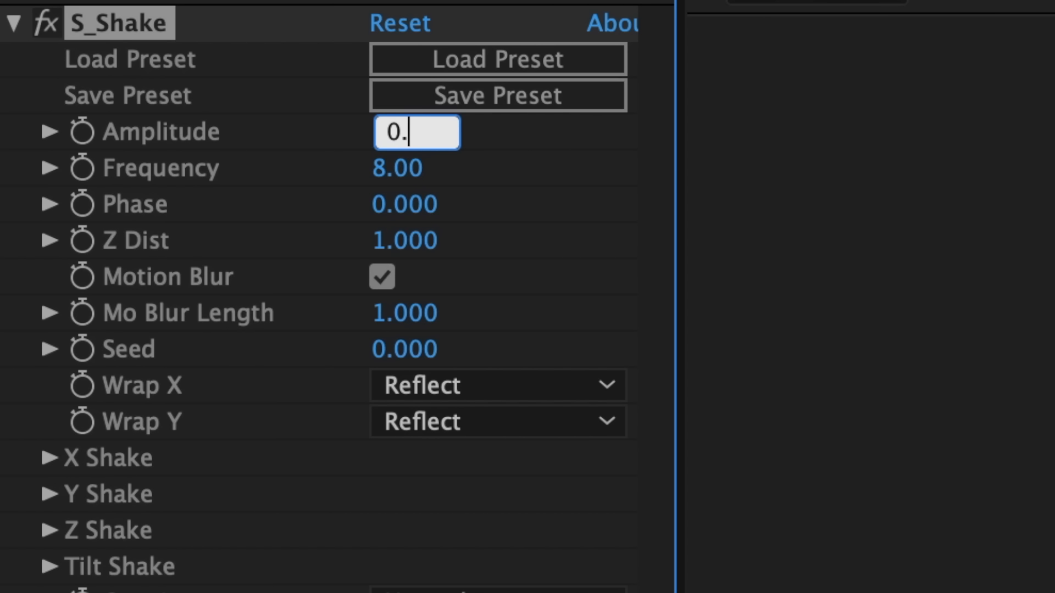
text(2)
key(Return)
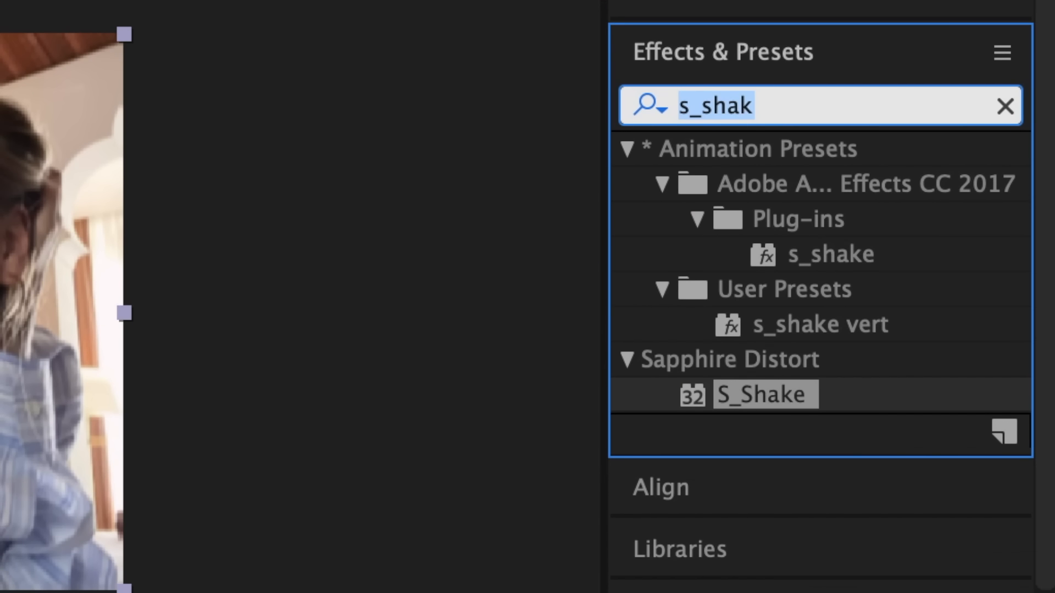
Apply the Sapphire S_Flicker effect to the adjustment layer and set its Amplitude to 0.15.
text(s)
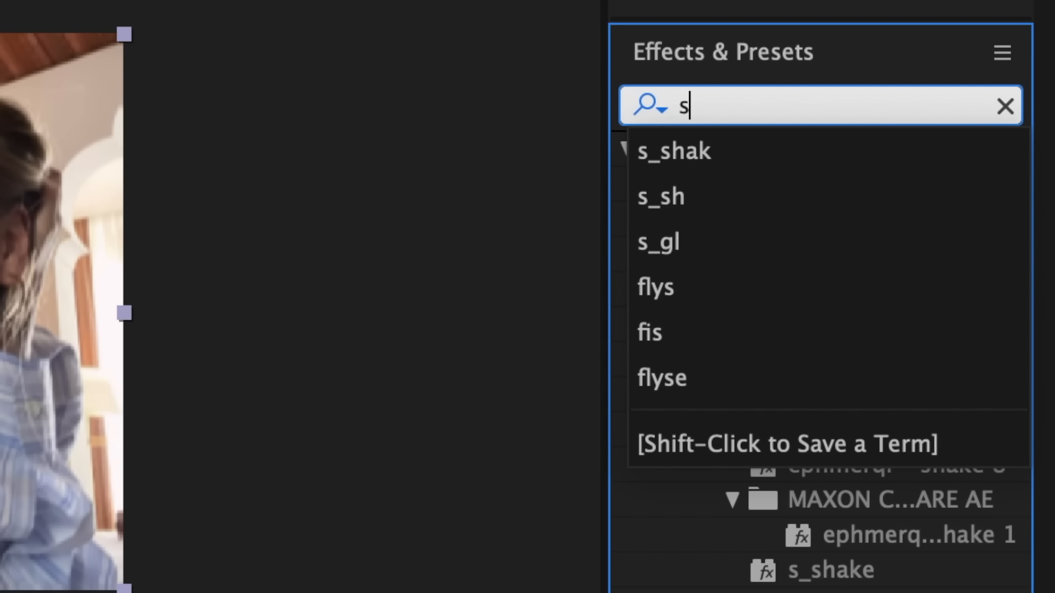
text(_flick)
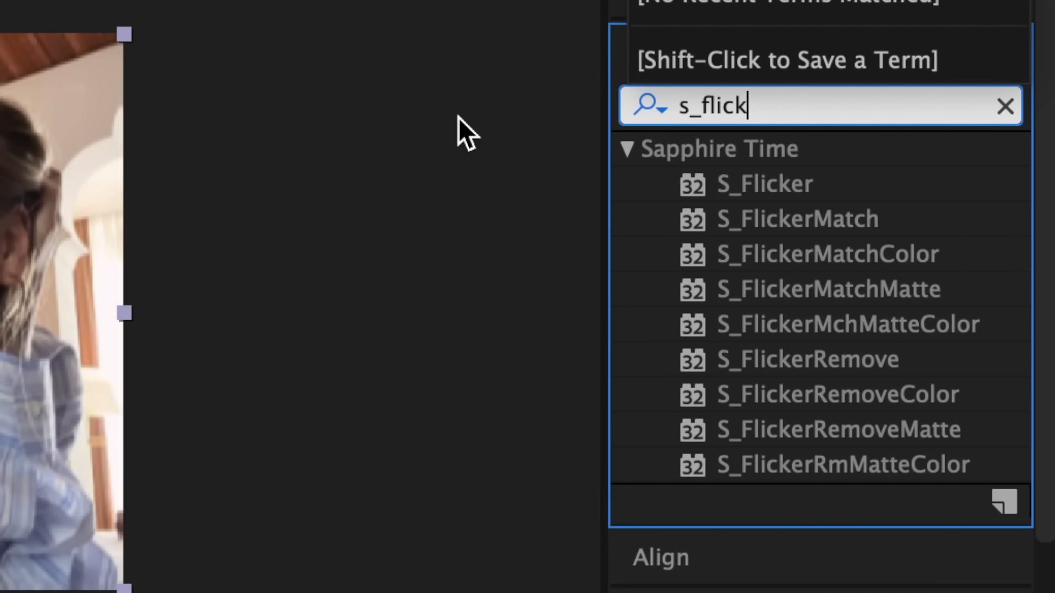
drag(706, 190, 478, 470)
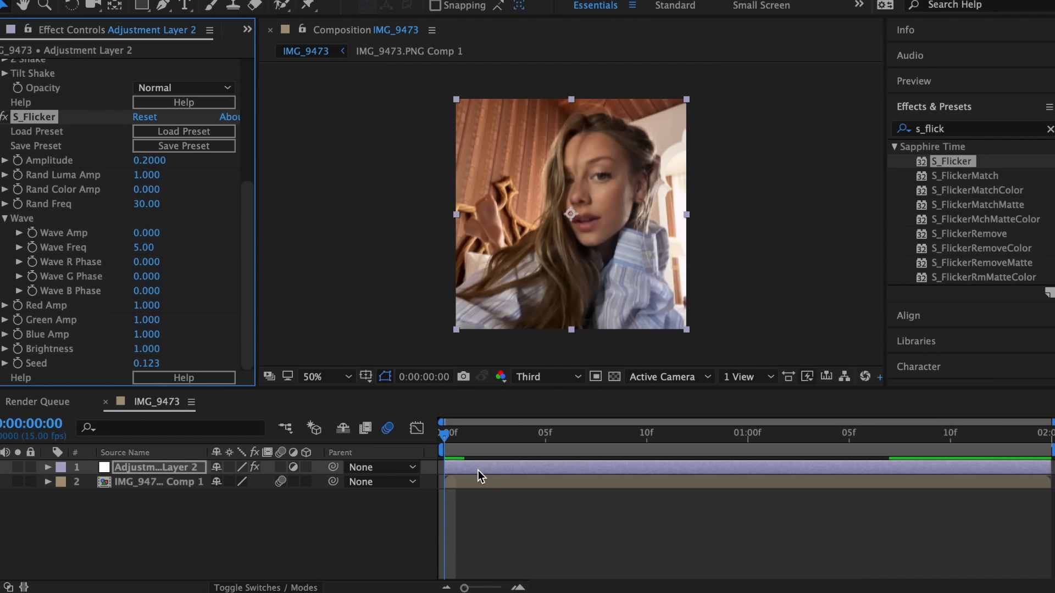
click(152, 158)
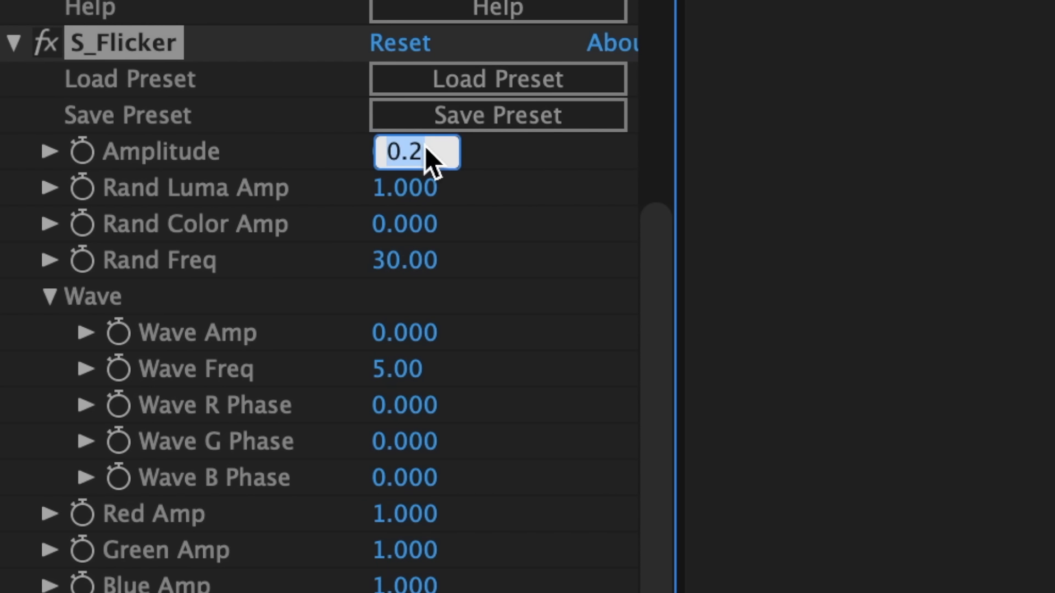
text(0.15)
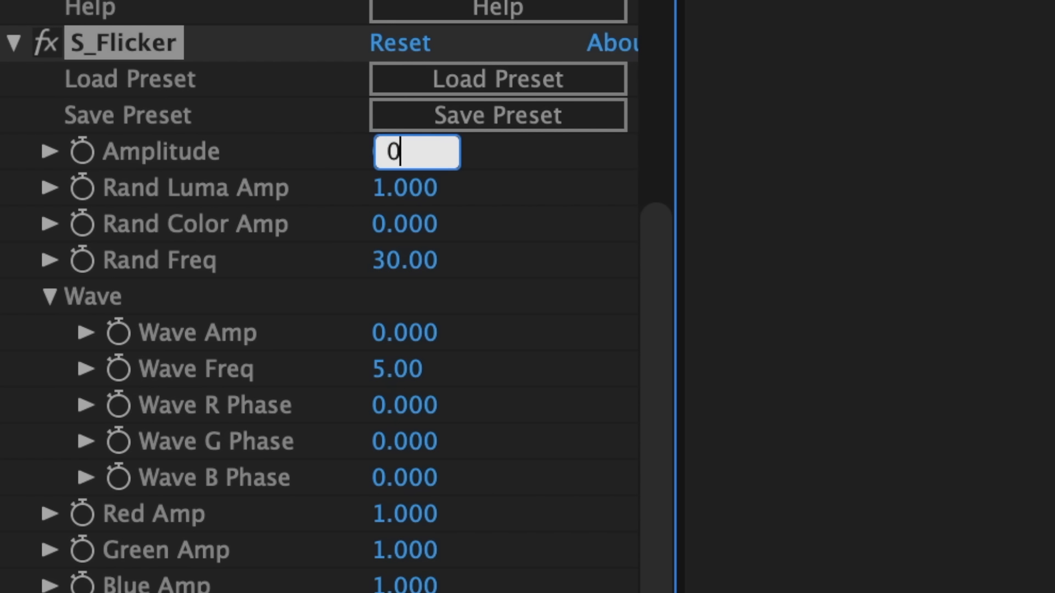
key(Return)
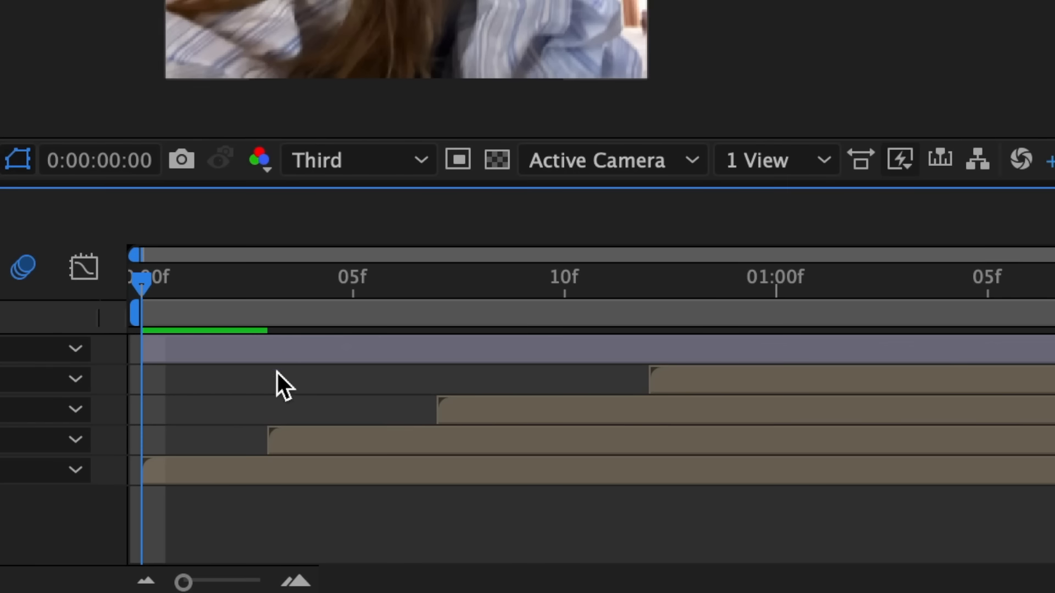
Preview the composition from near its start to check the layers' staggered entrances.
click(184, 294)
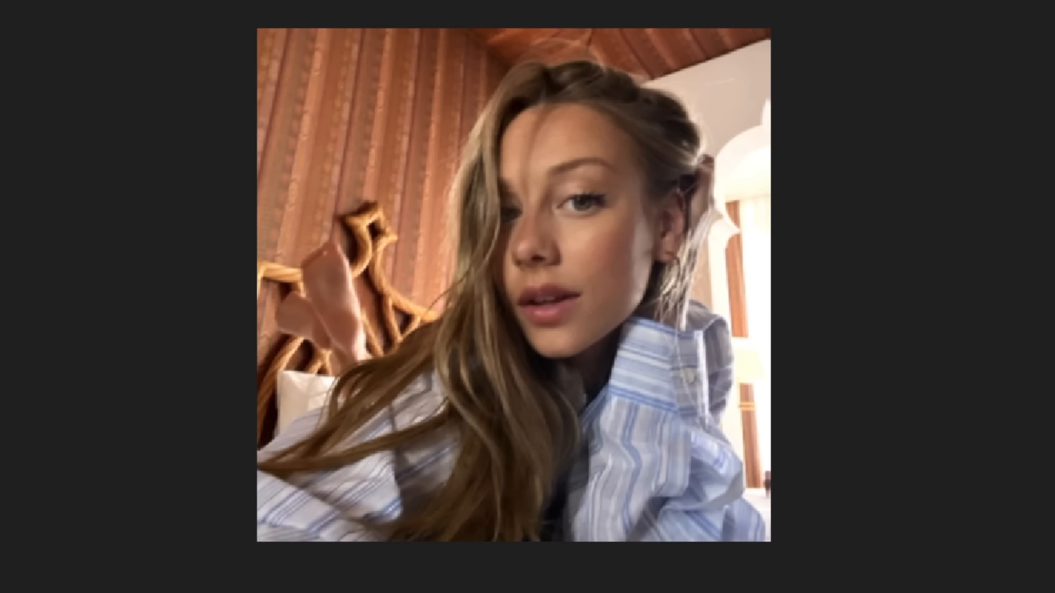
key(space)
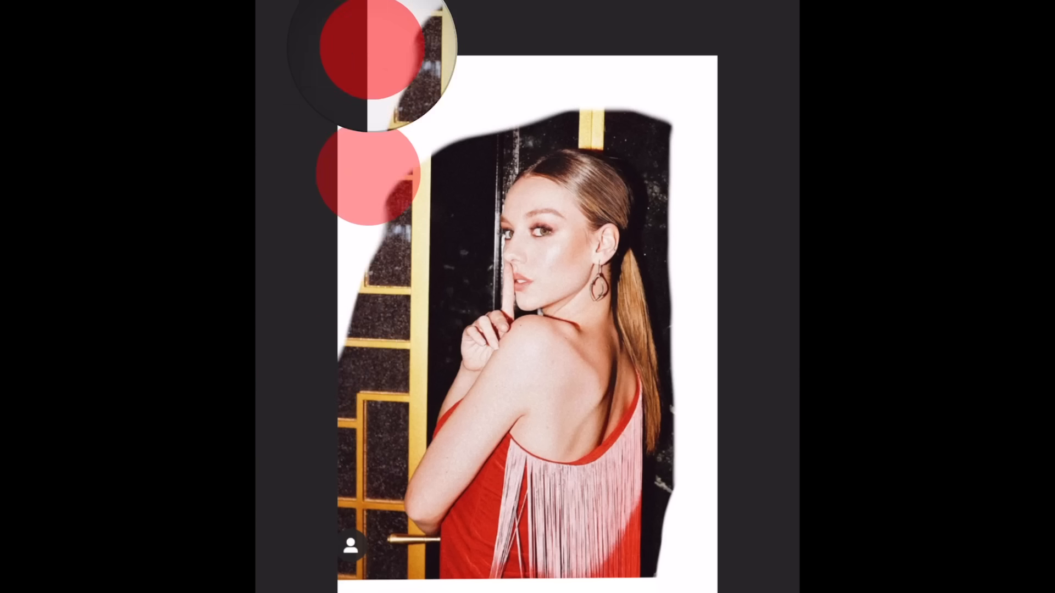
In the mobile masking app, erase the background beside the woman in the red dress, following her outline closely.
mouse_move(365, 170)
mouse_down()
mouse_move(370, 337)
mouse_move(348, 577)
mouse_up()
scroll(584, 246, up, 5)
mouse_move(584, 246)
mouse_down()
mouse_move(579, 302)
mouse_move(610, 418)
mouse_up()
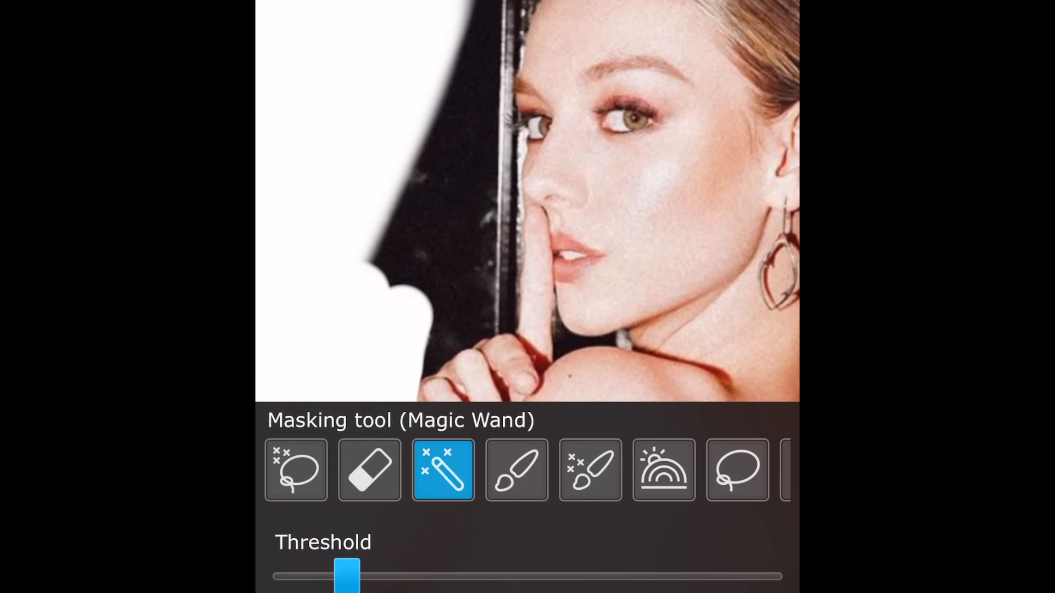
Remove the dark background beside her face with the Magic Wand, then switch to the brush masking tool.
click(457, 220)
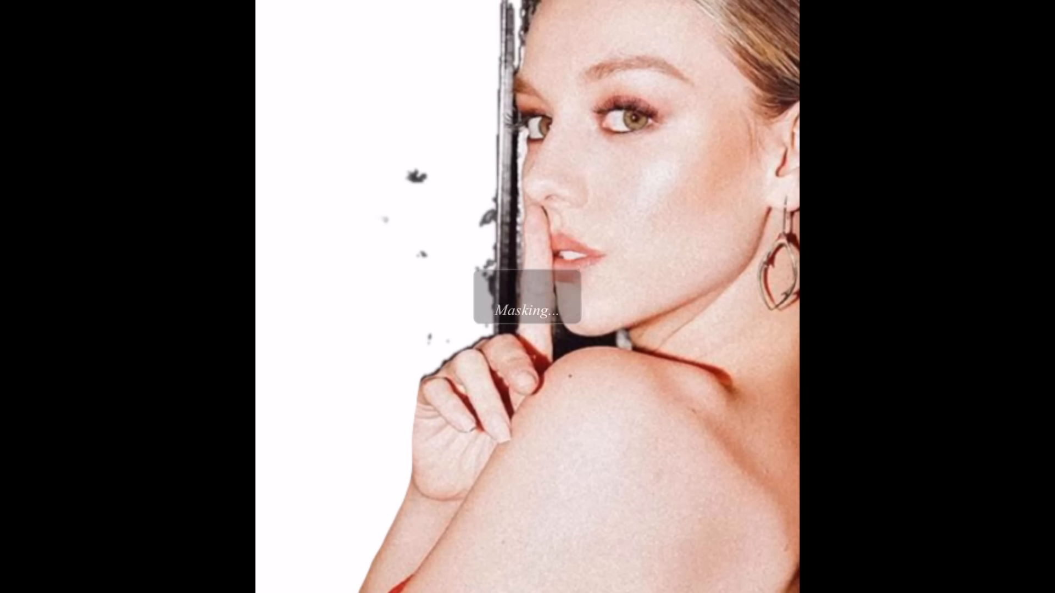
scroll(576, 246, up, 1)
click(517, 476)
click(389, 135)
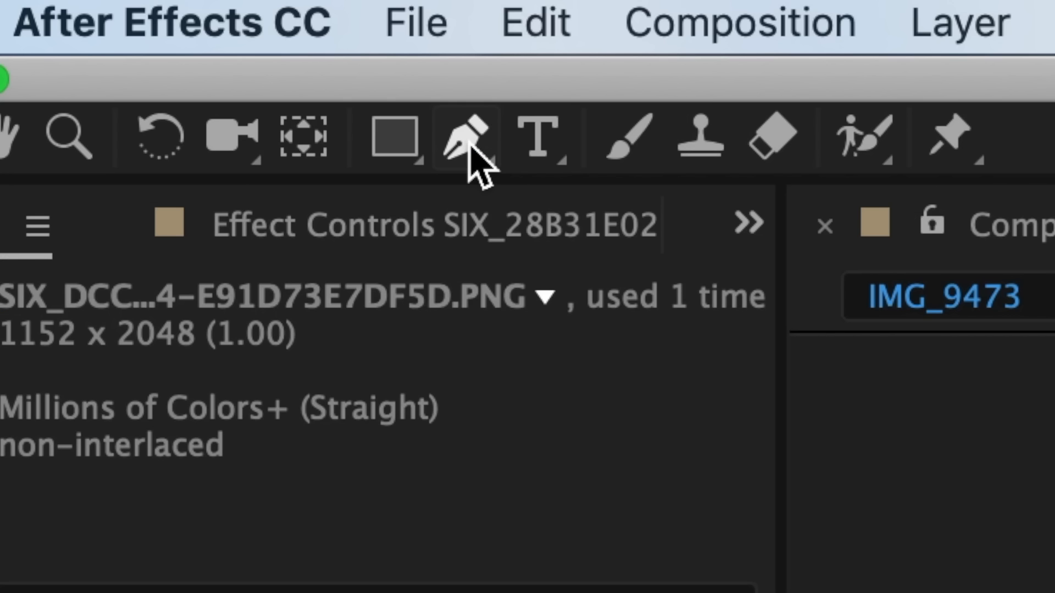
Switch to After Effects and activate the Pen tool.
click(165, 30)
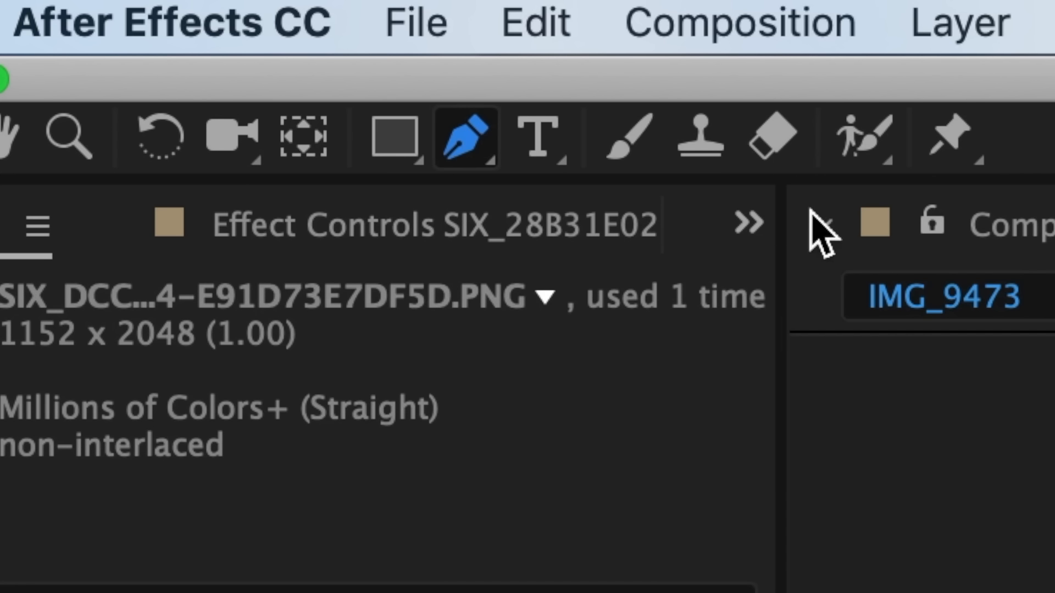
click(866, 148)
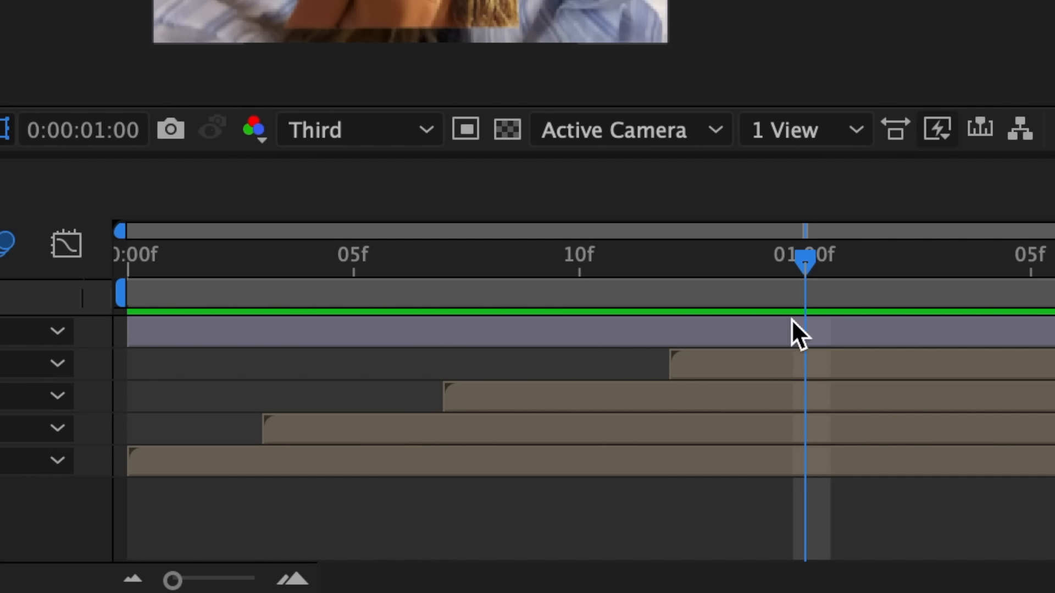
Find the Drop Shadow effect and apply it to the SIX_2EE… Comp 1 layer.
click(794, 226)
text(drop sh)
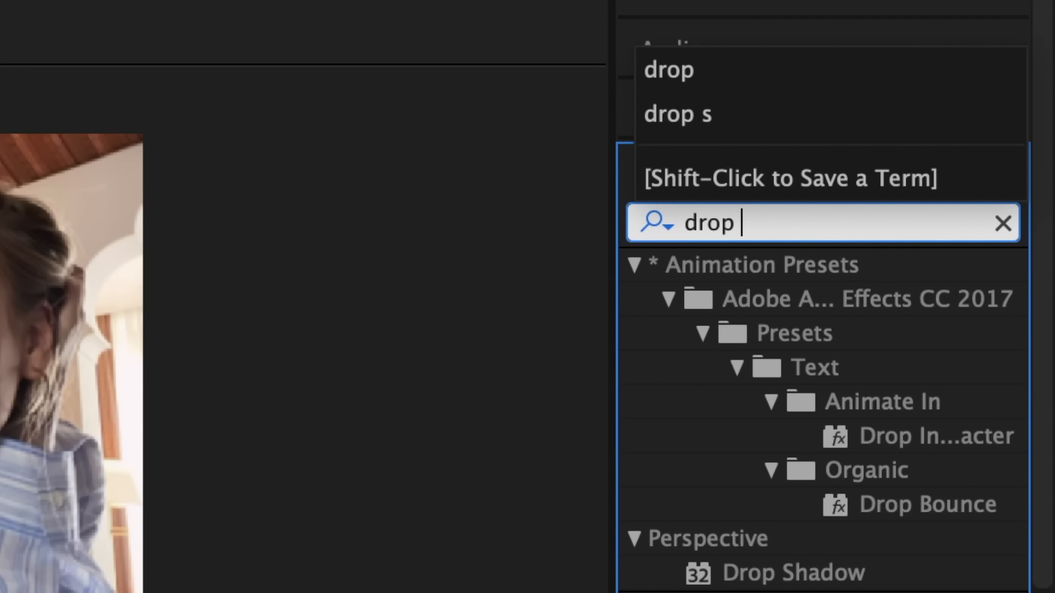
click(808, 299)
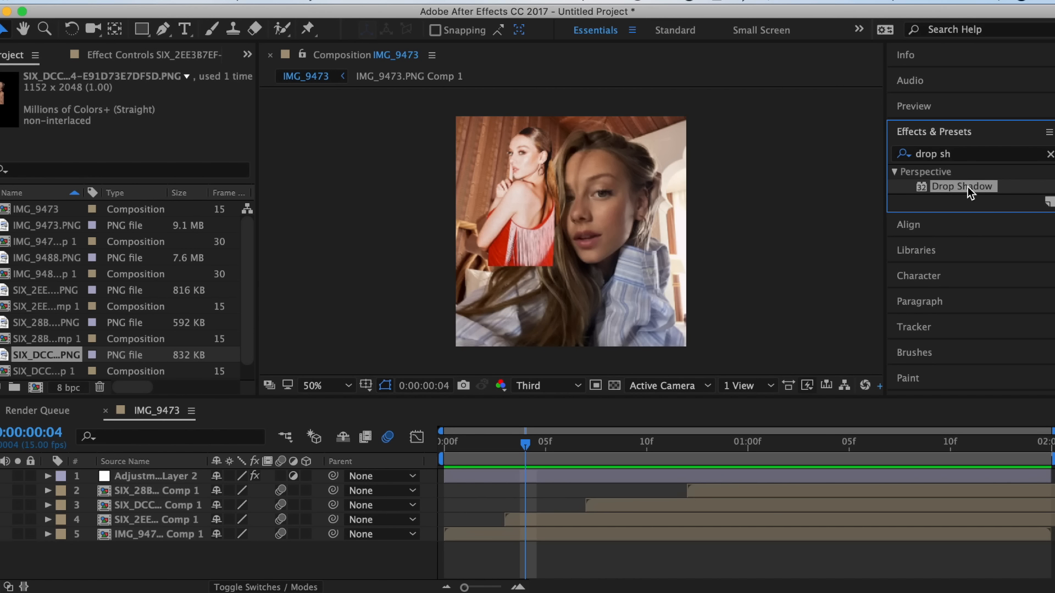
drag(968, 187, 588, 516)
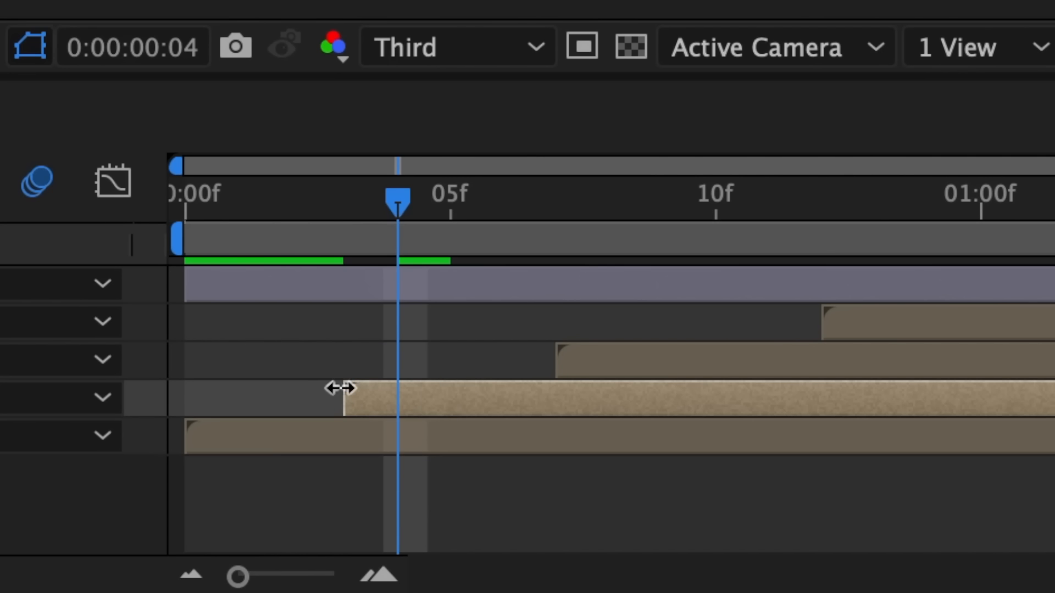
Set the drop shadow's Distance to 30 and its Softness to 30.
click(446, 346)
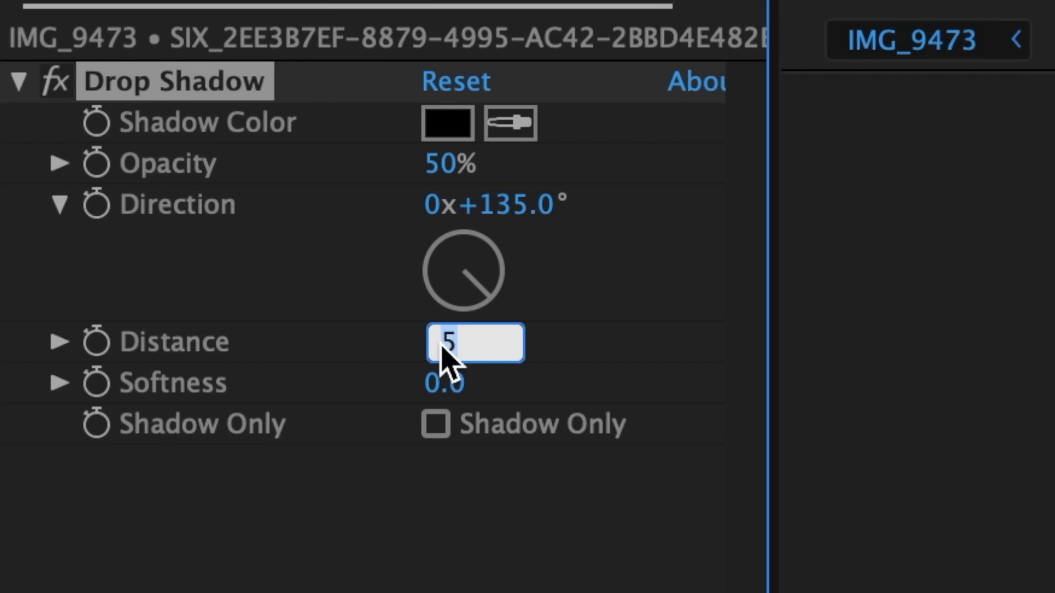
text(30)
key(Return)
click(449, 403)
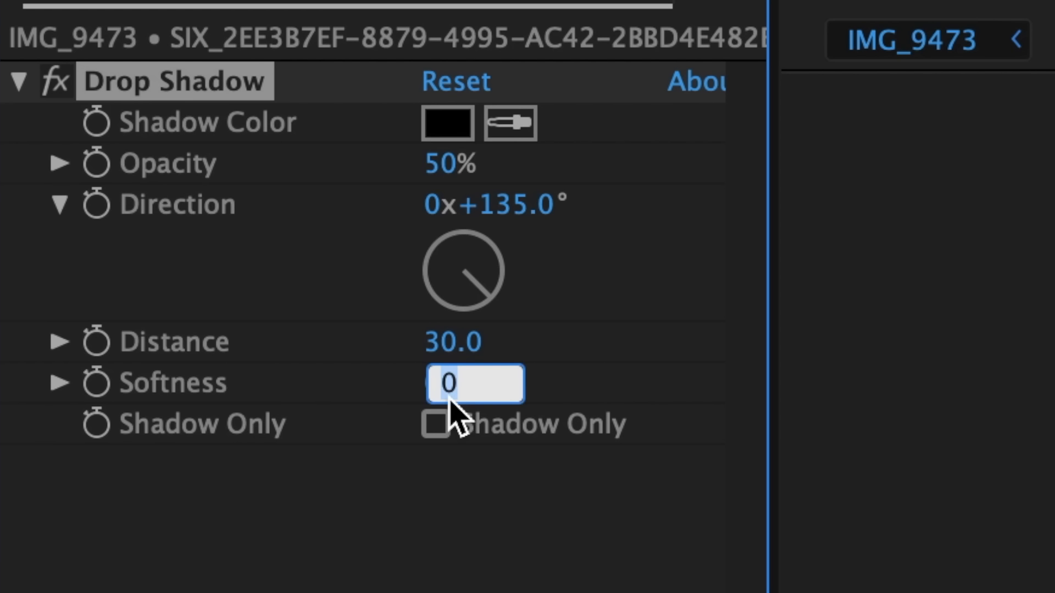
text(30)
key(Return)
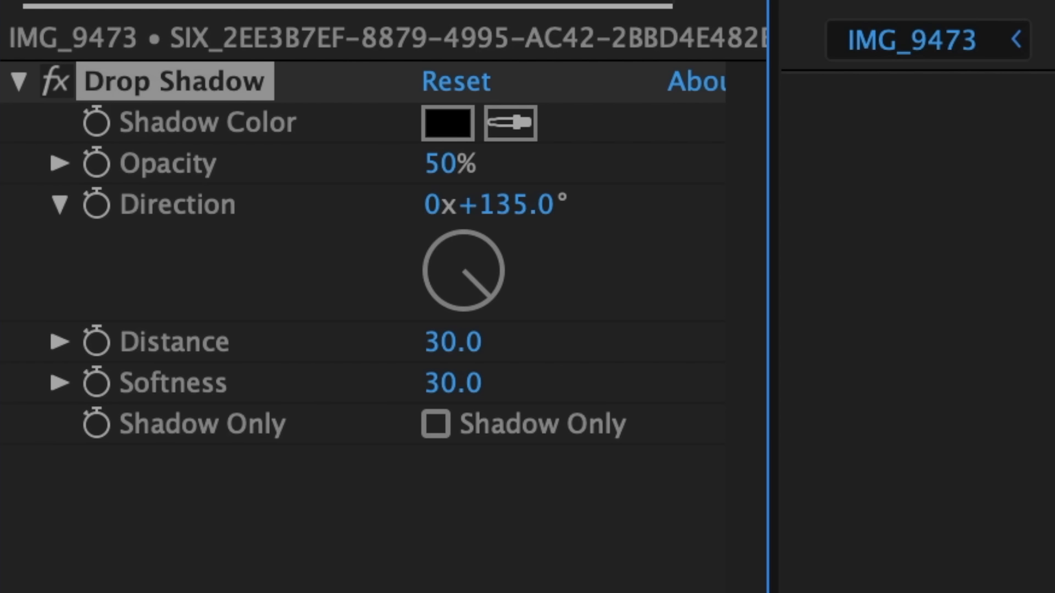
drag(1, 373, 149, 432)
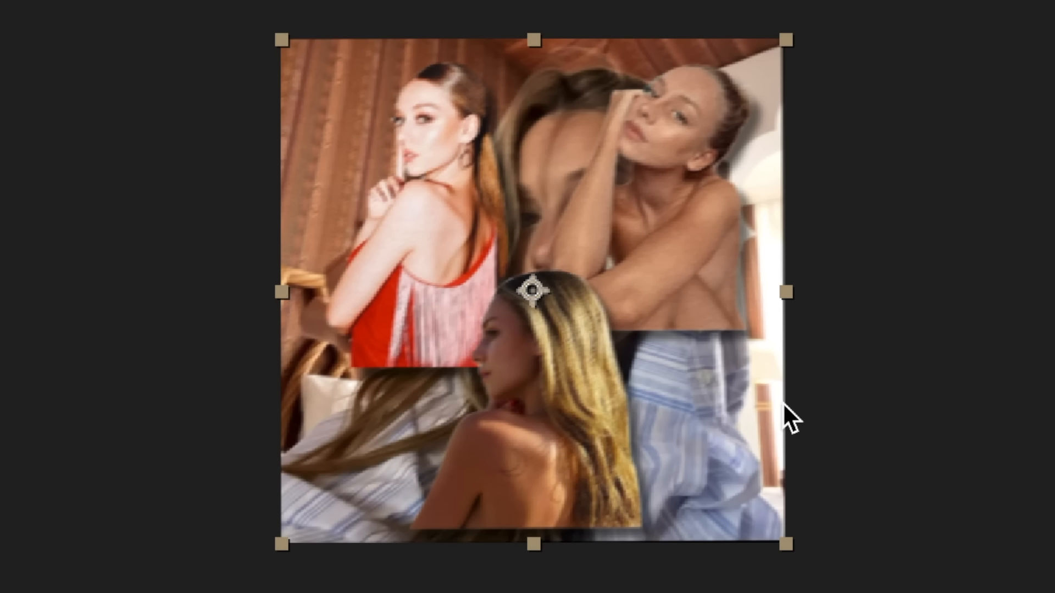
Apply the Sapphire S_HalfTone effect to the SIX_2EE… Comp 1 layer and set Dots Frequency to 90.
click(779, 203)
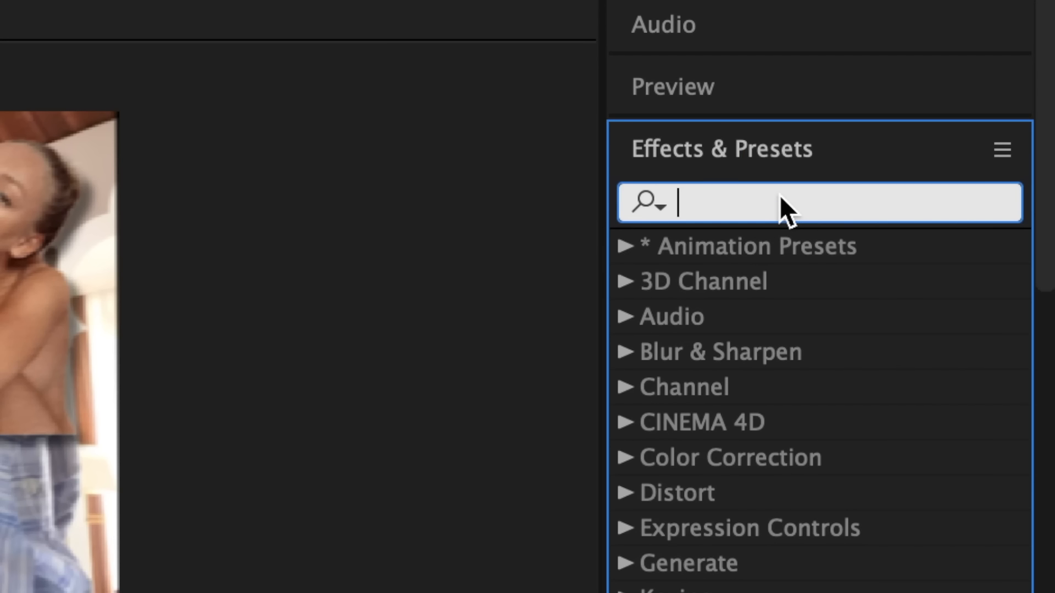
text(halfton)
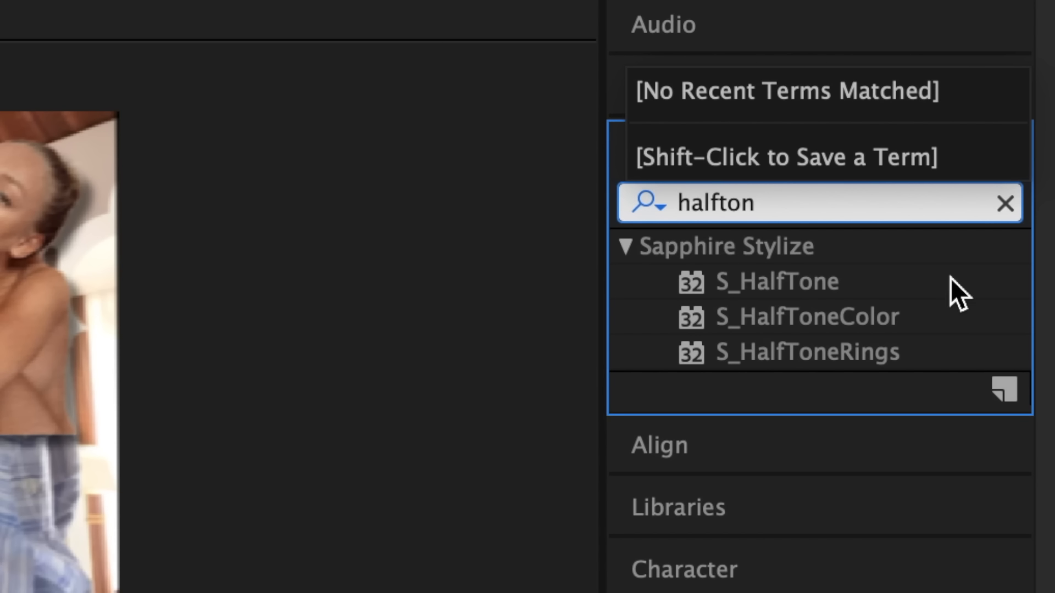
drag(840, 287, 379, 592)
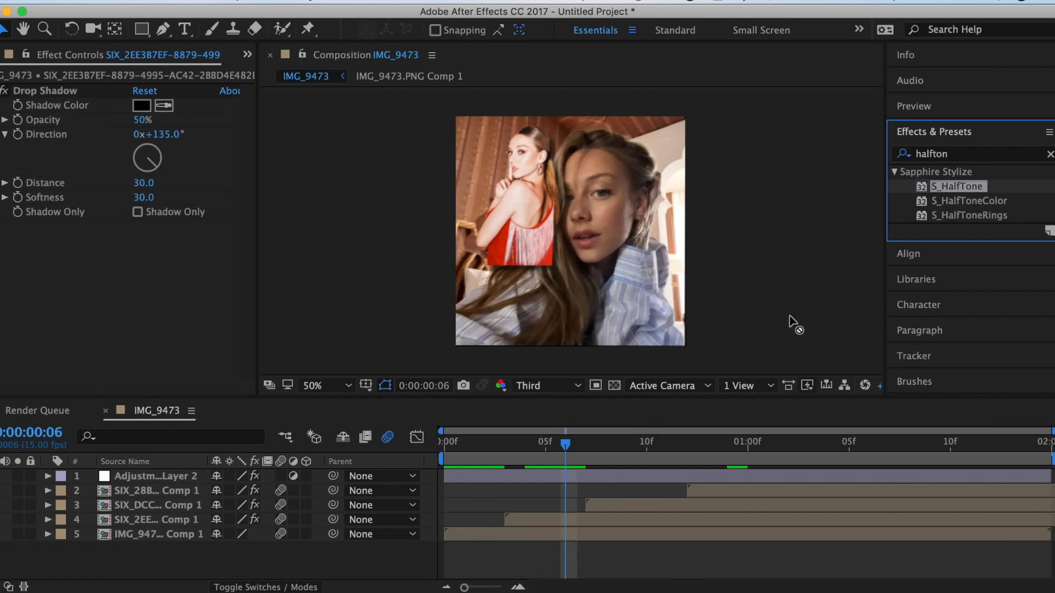
drag(790, 319, 552, 520)
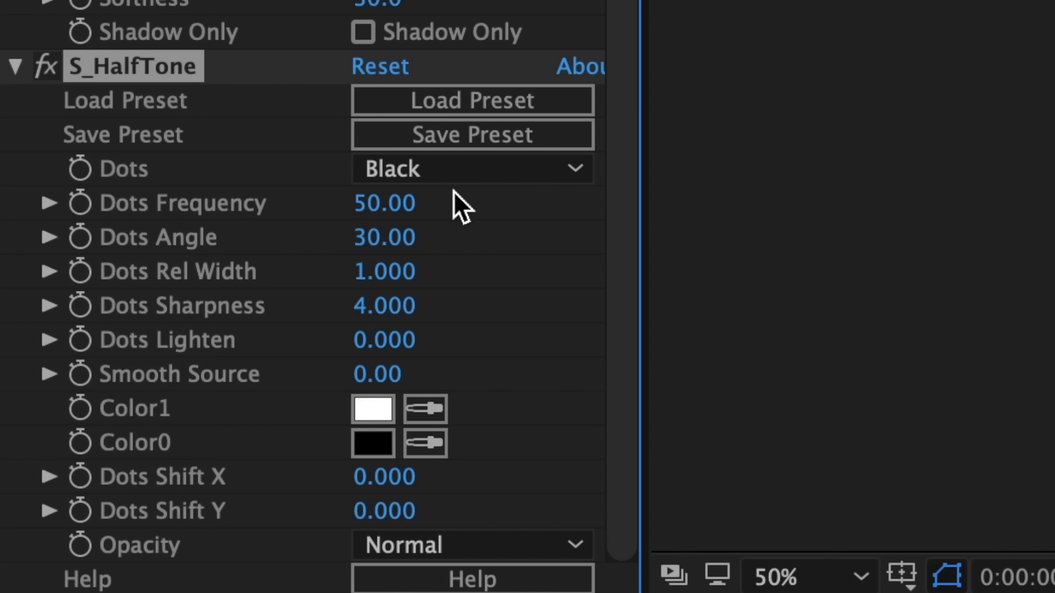
click(397, 202)
text(90)
key(Return)
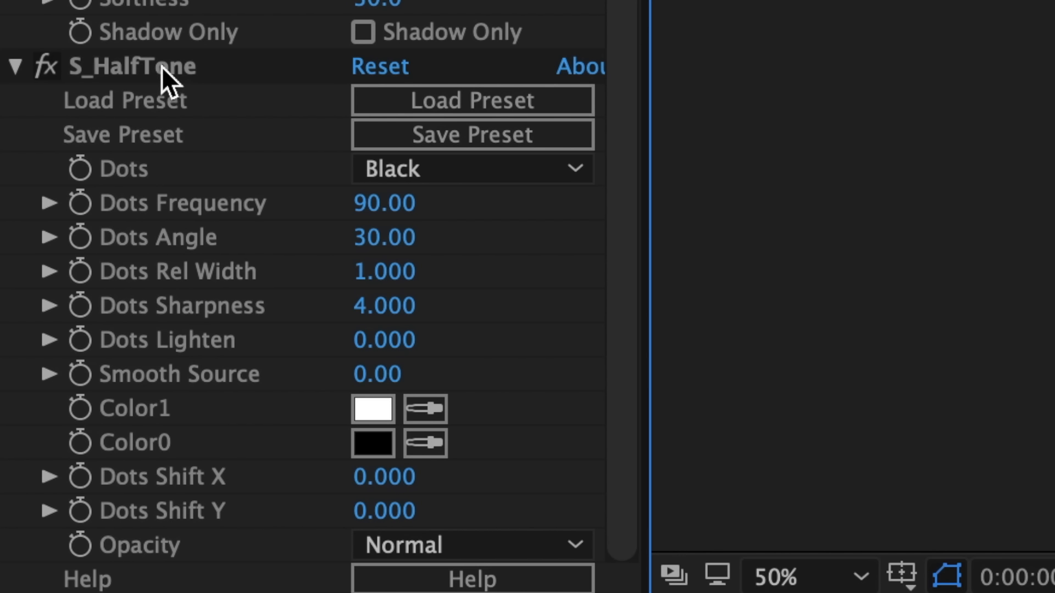
click(162, 65)
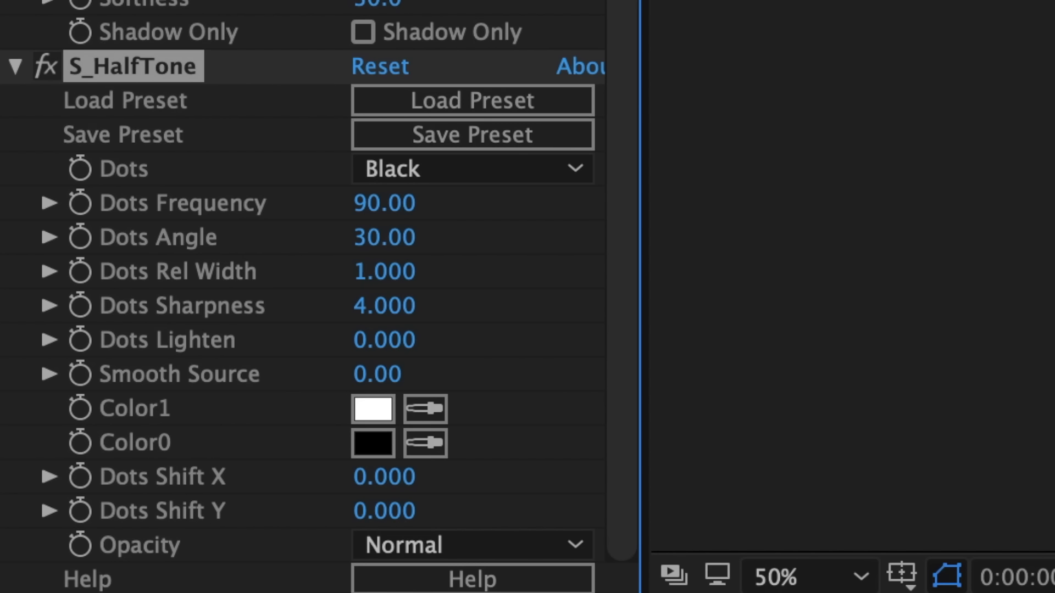
drag(26, 357, 203, 400)
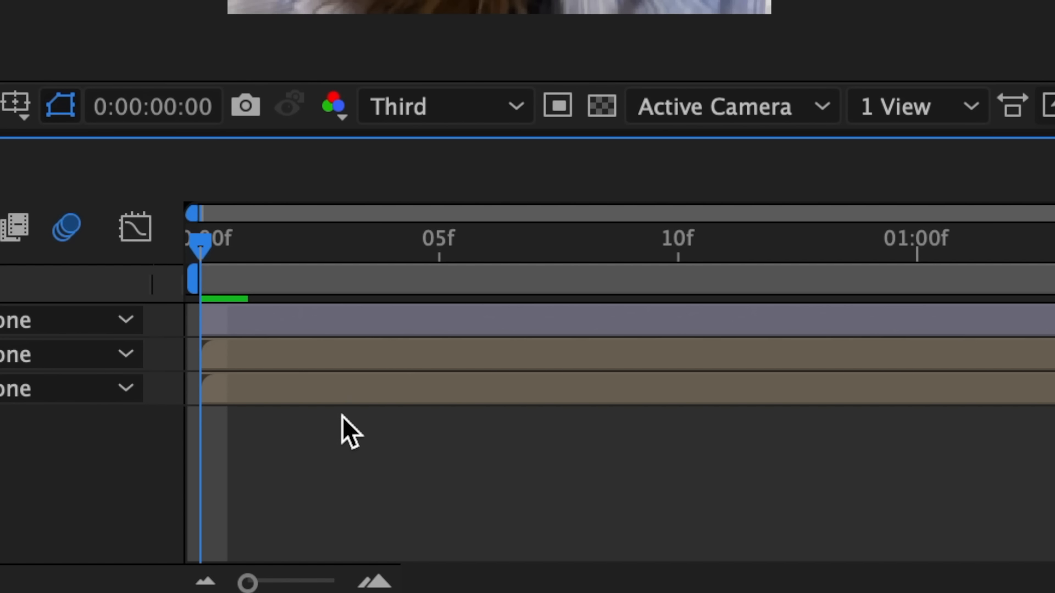
Create a white 1080 x 1080 px solid directly above the bottom IMG_947… Comp 1 layer.
click(325, 388)
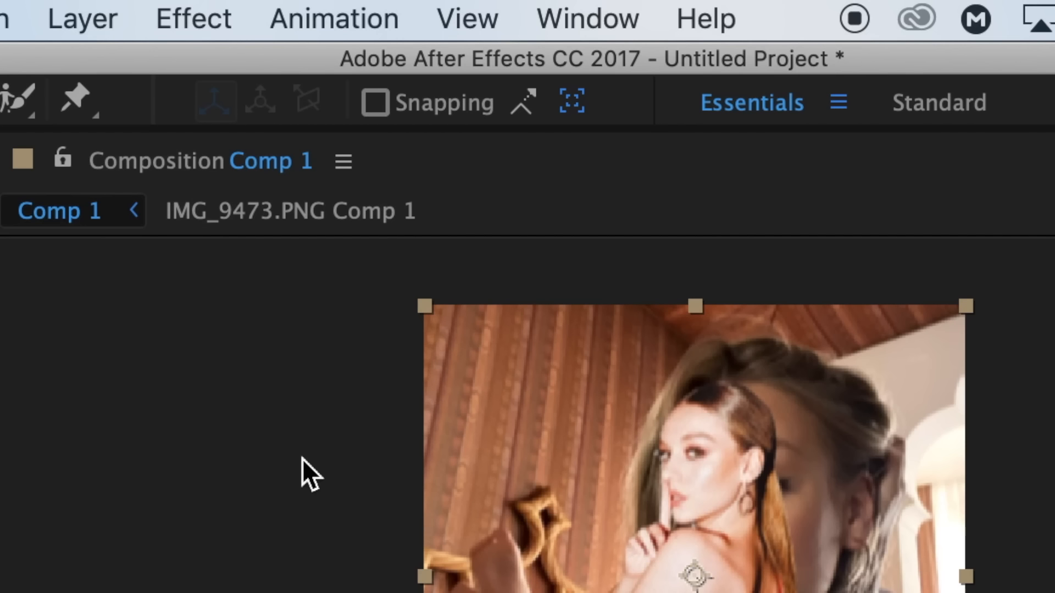
click(99, 17)
mouse_move(258, 66)
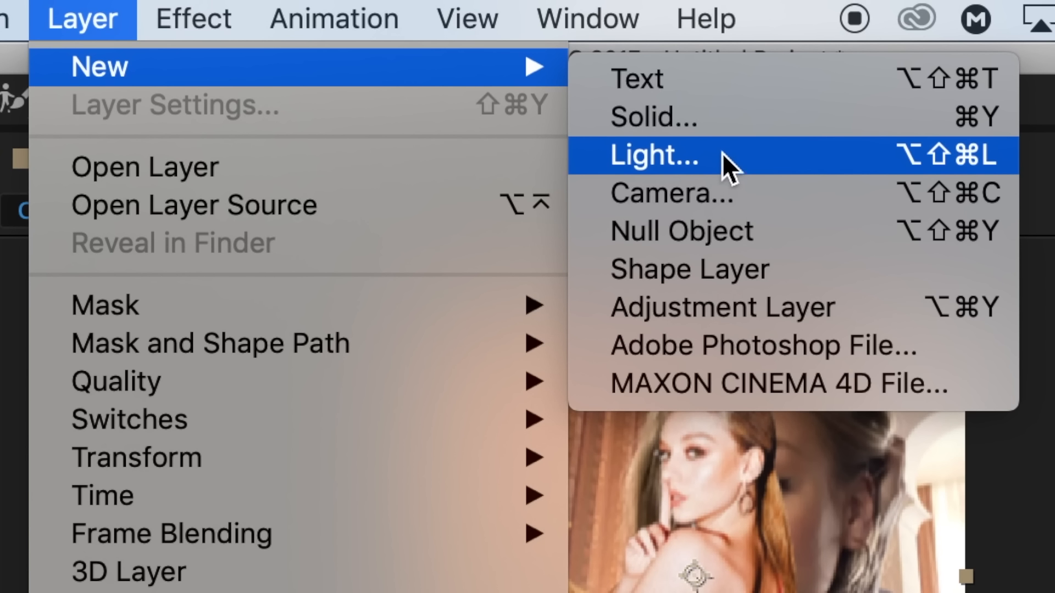
click(717, 112)
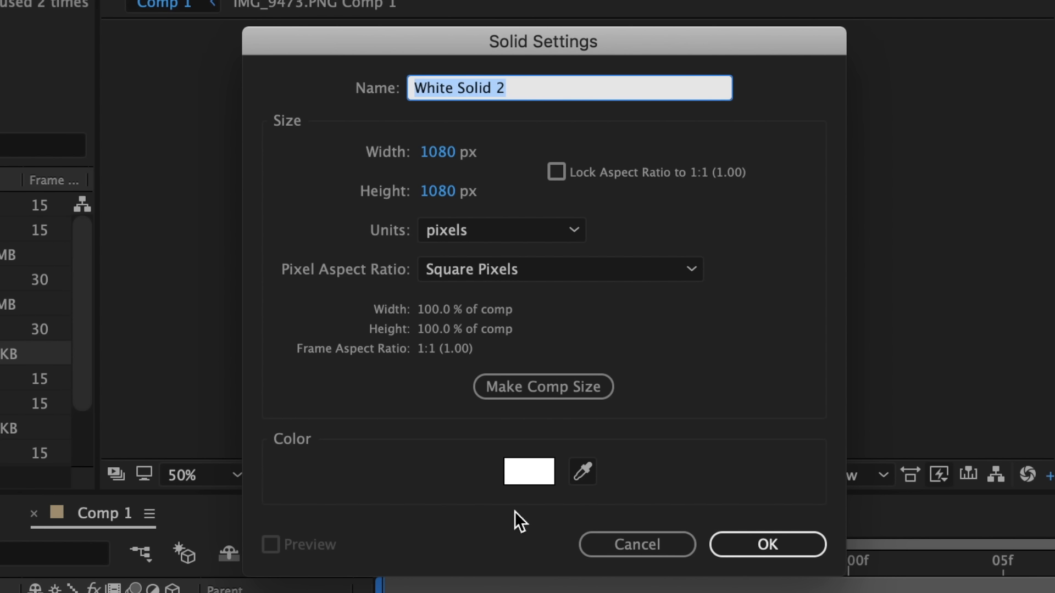
click(765, 545)
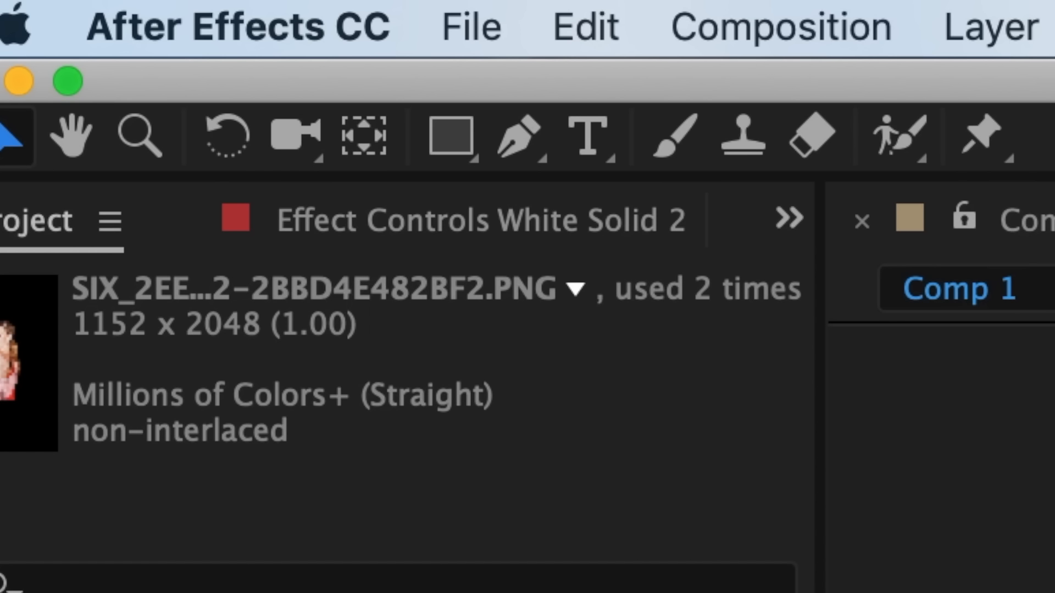
Draw a closed, straight-edged Pen tool mask on White Solid 2, leaving a rough white border around the woman's cutout.
click(519, 155)
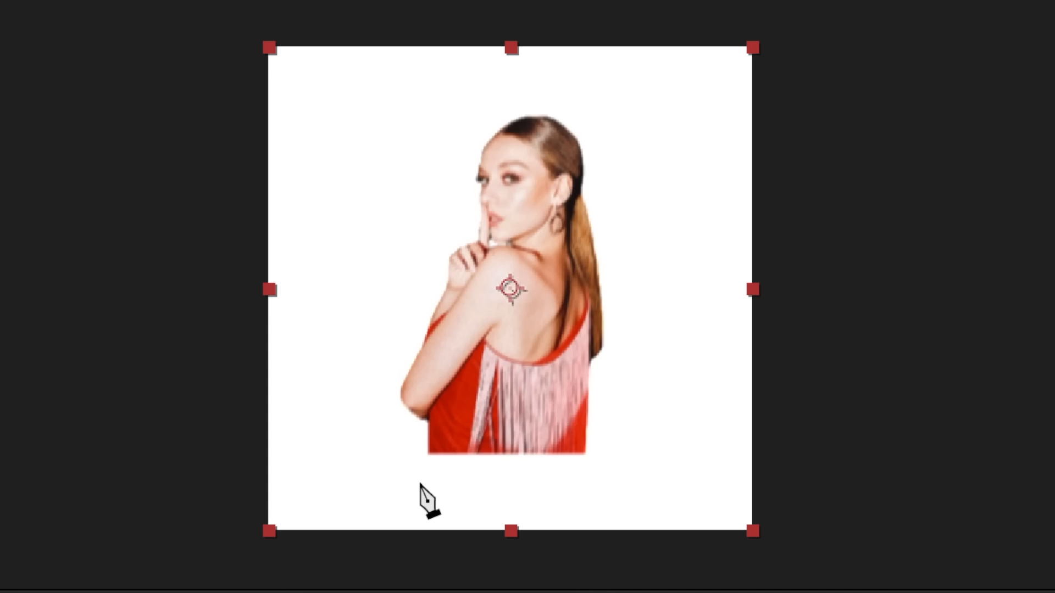
click(420, 481)
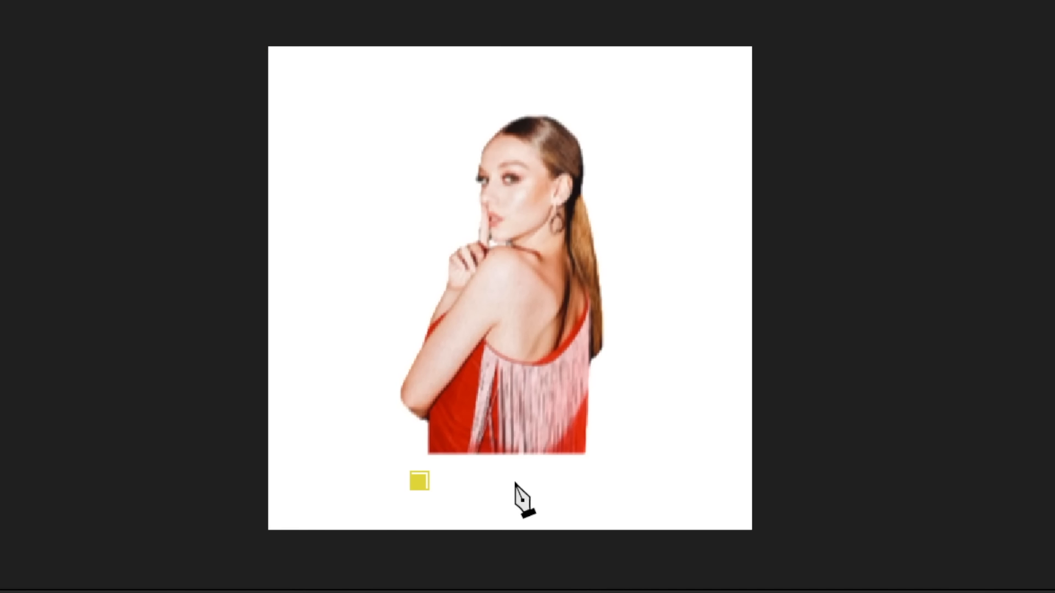
click(609, 481)
click(607, 374)
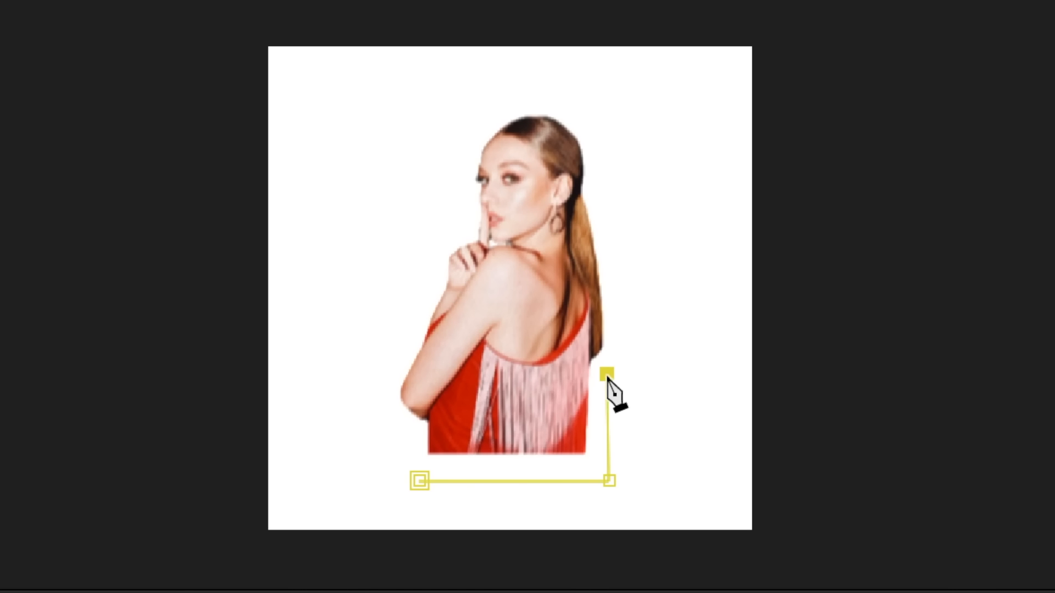
click(636, 332)
click(603, 198)
click(605, 125)
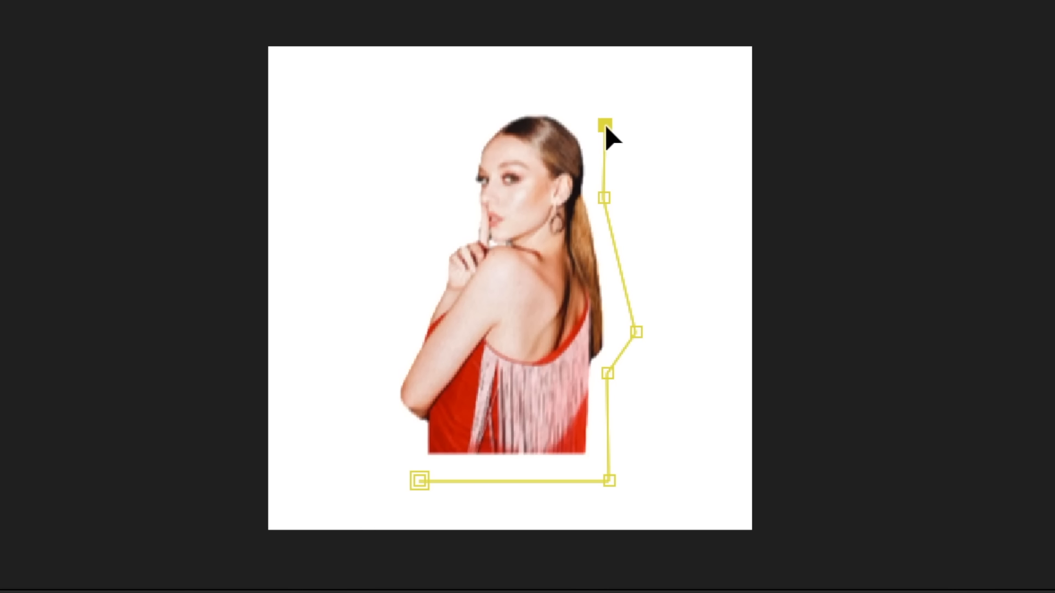
click(543, 84)
click(453, 139)
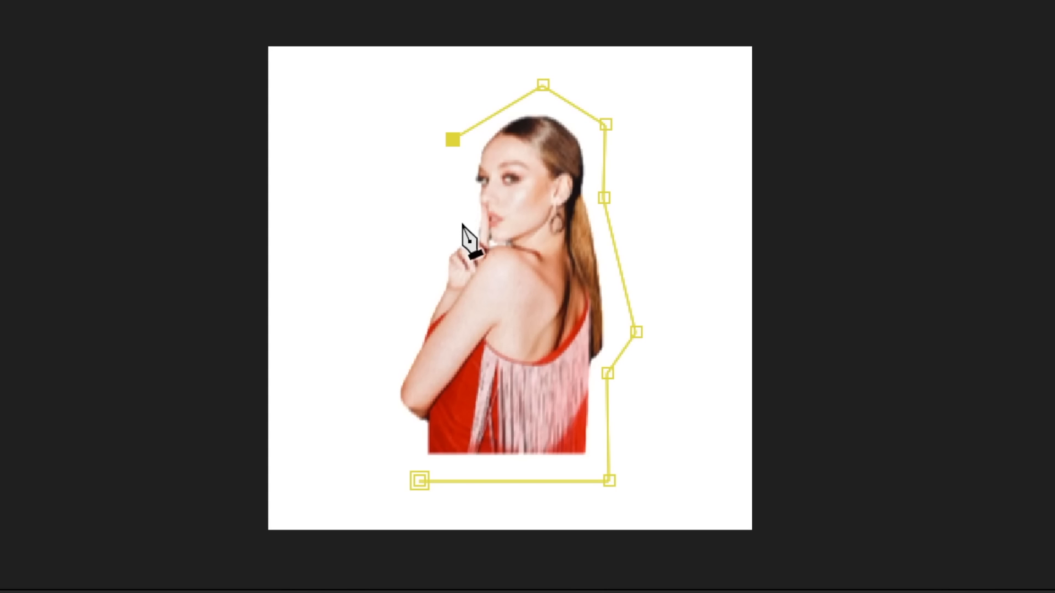
click(462, 223)
click(413, 278)
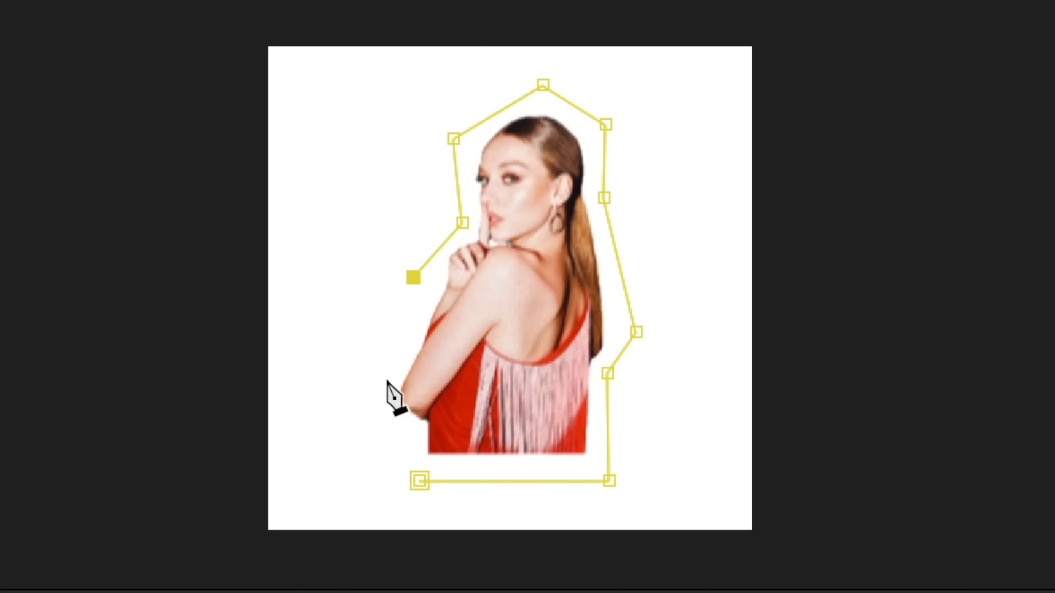
click(375, 389)
click(407, 429)
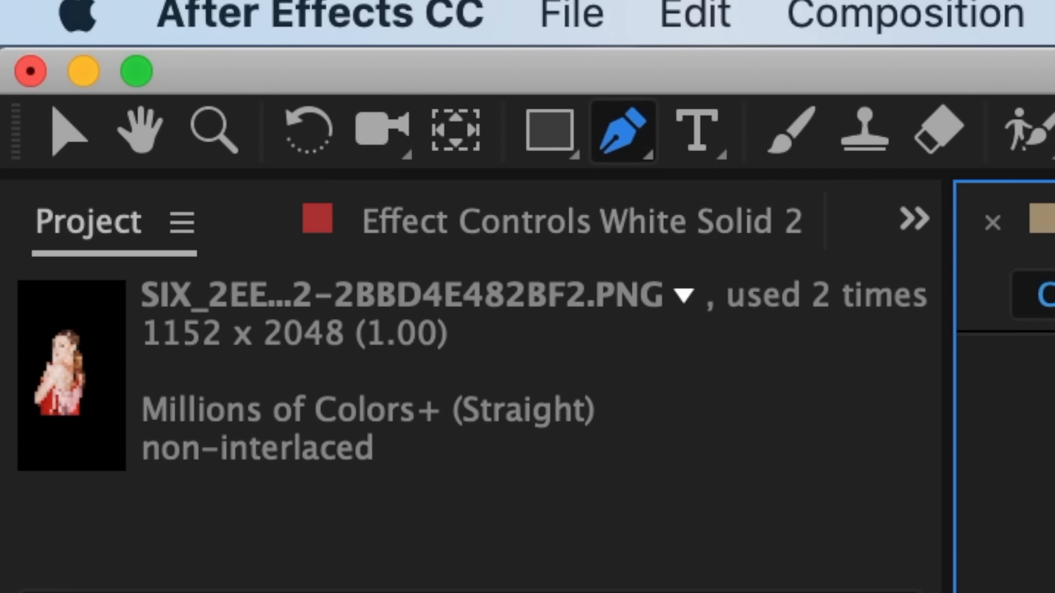
click(71, 149)
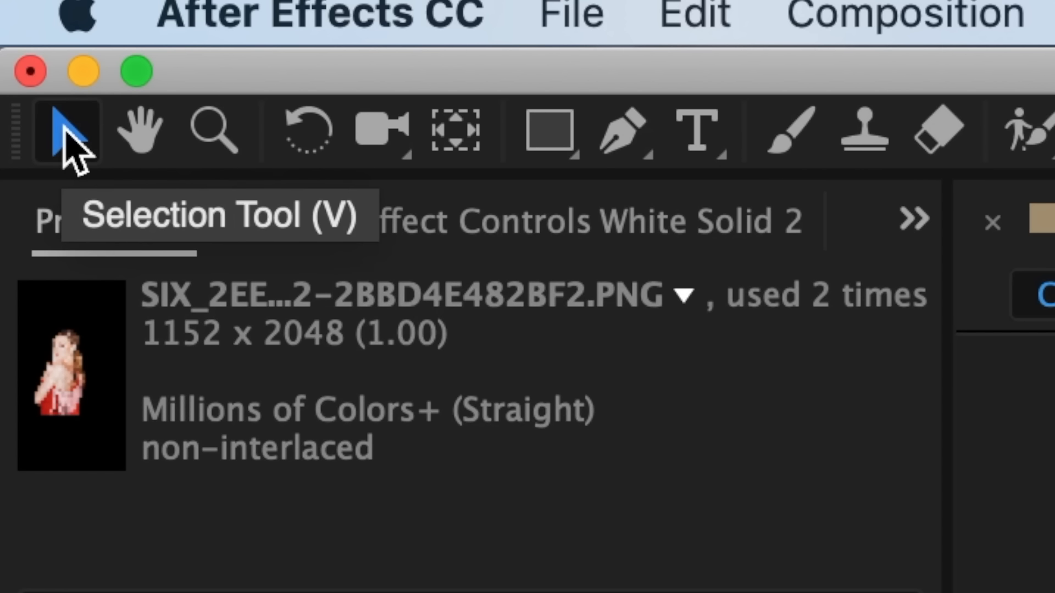
Find the Drop Shadow effect and apply it to the SIX_2EE… Comp 2 layer.
text(drop shad)
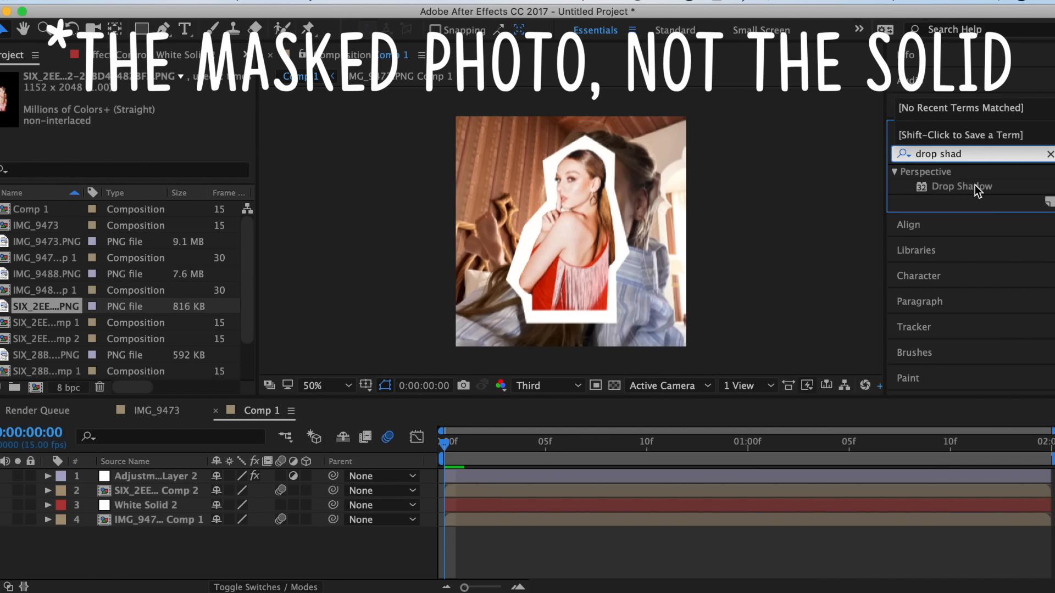
drag(798, 332, 491, 486)
drag(338, 347, 338, 348)
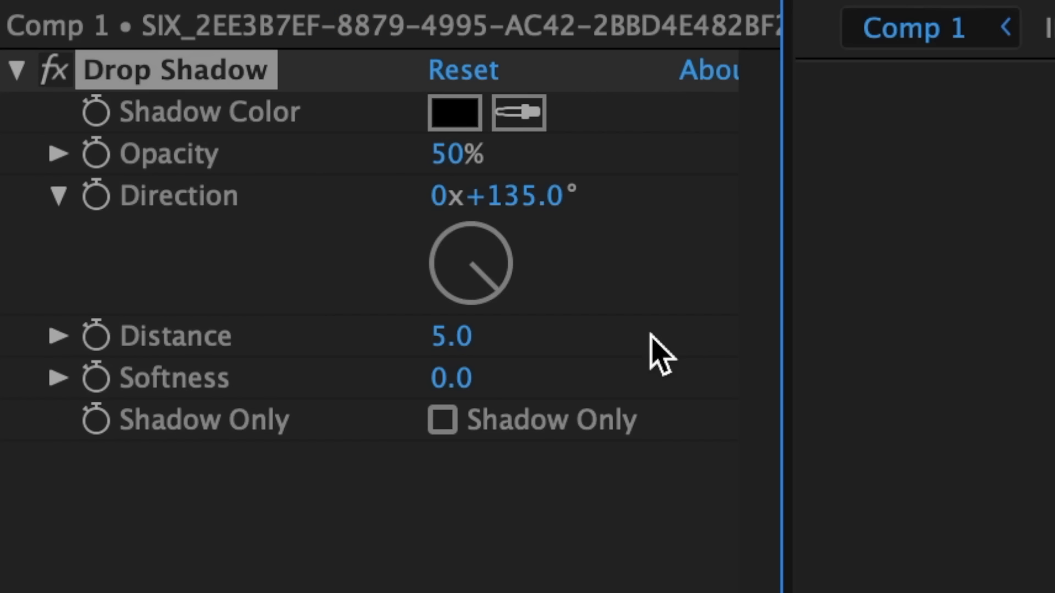
Set the cutout's drop shadow Distance to 30 and Softness to 30.
click(448, 332)
text(30)
key(Return)
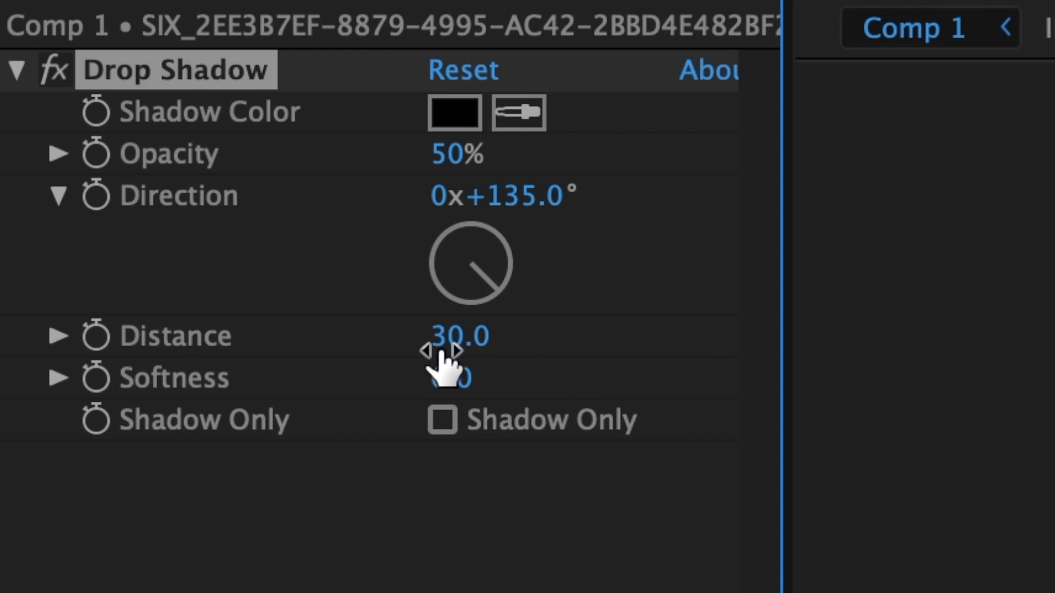
click(447, 377)
text(30)
key(Return)
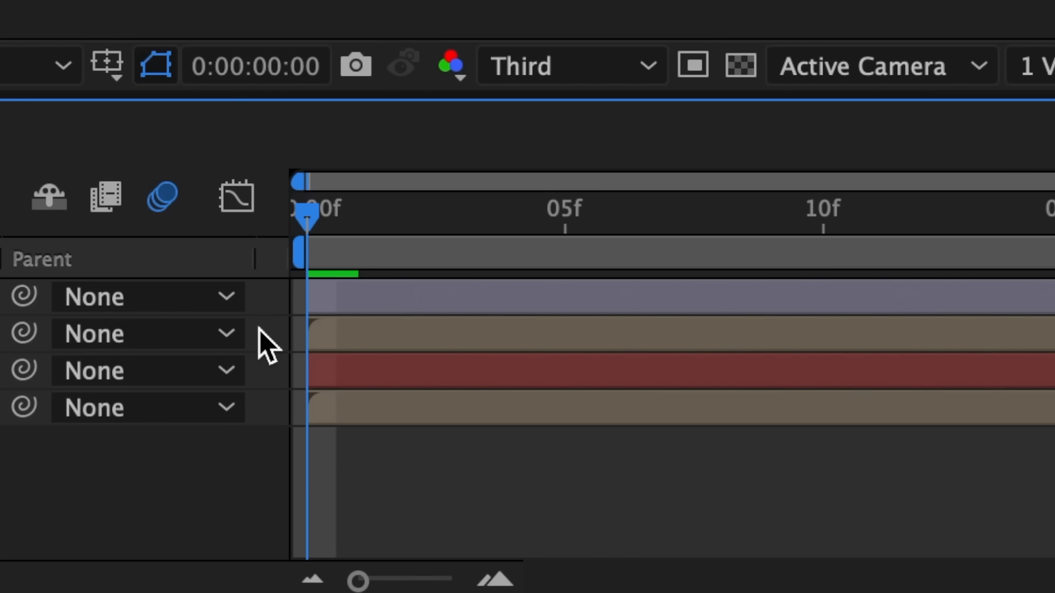
Pre-compose the SIX_2EE… Comp 2 and White Solid 2 layers together, moving all attributes into the new composition.
drag(259, 330, 471, 371)
right_click(445, 348)
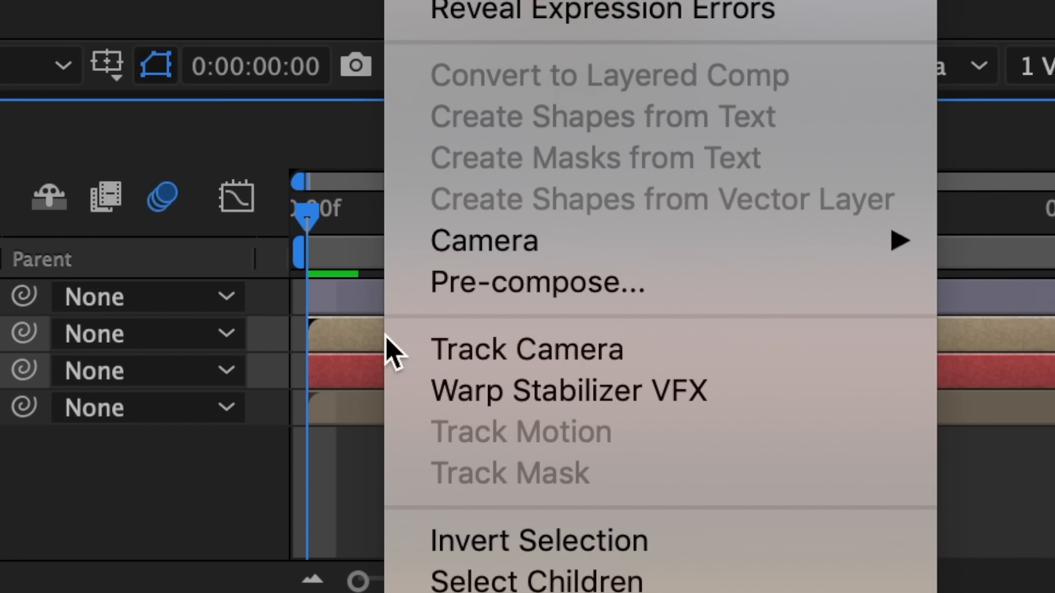
click(474, 289)
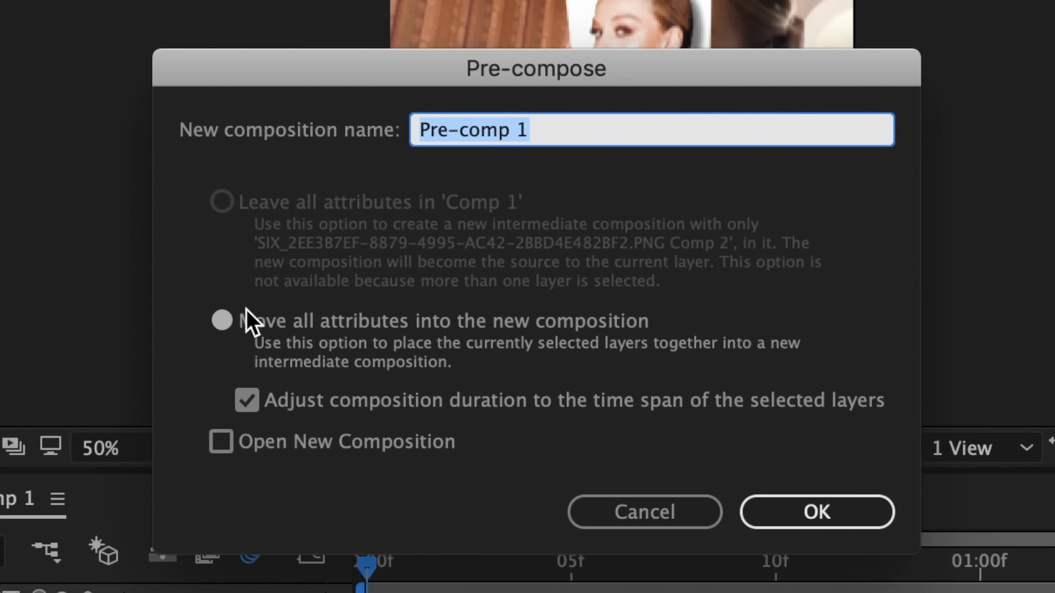
click(800, 512)
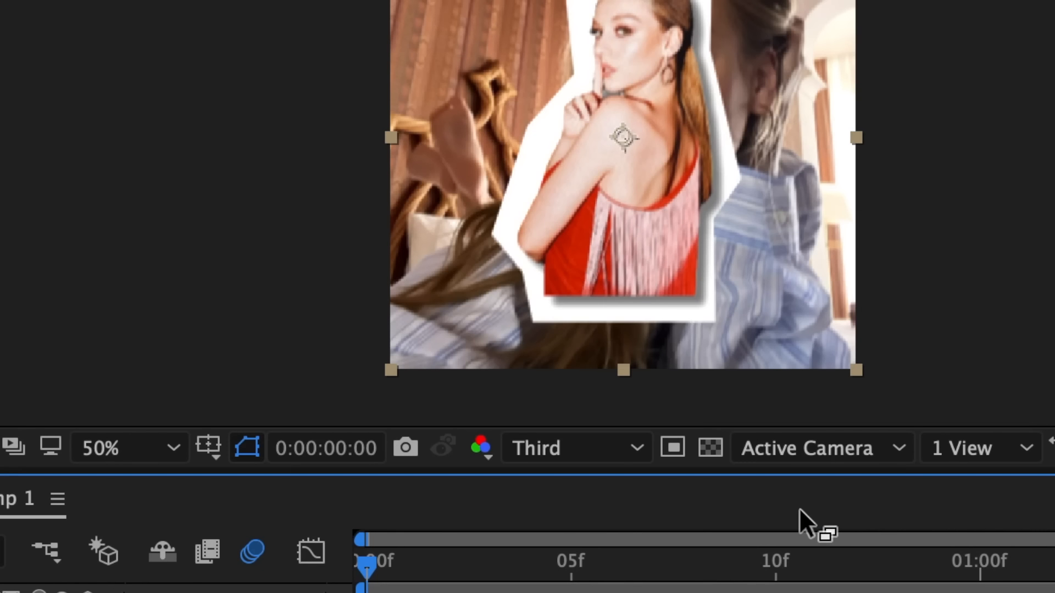
Apply the Sapphire S_Shake effect to the pre-composed cutout and set both Wrap X and Wrap Y to No.
text(s_sha)
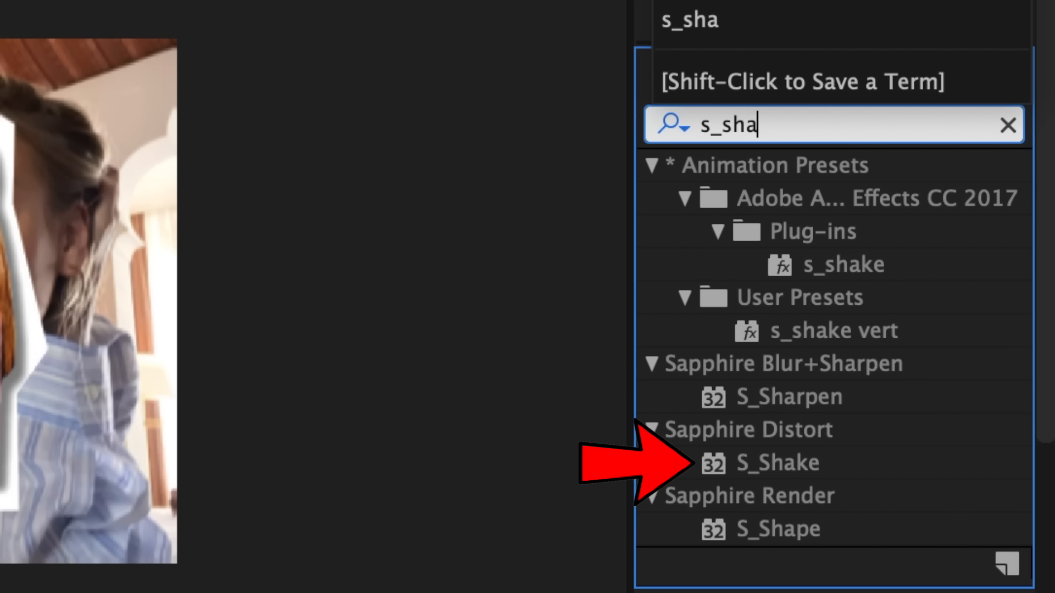
drag(777, 463, 504, 490)
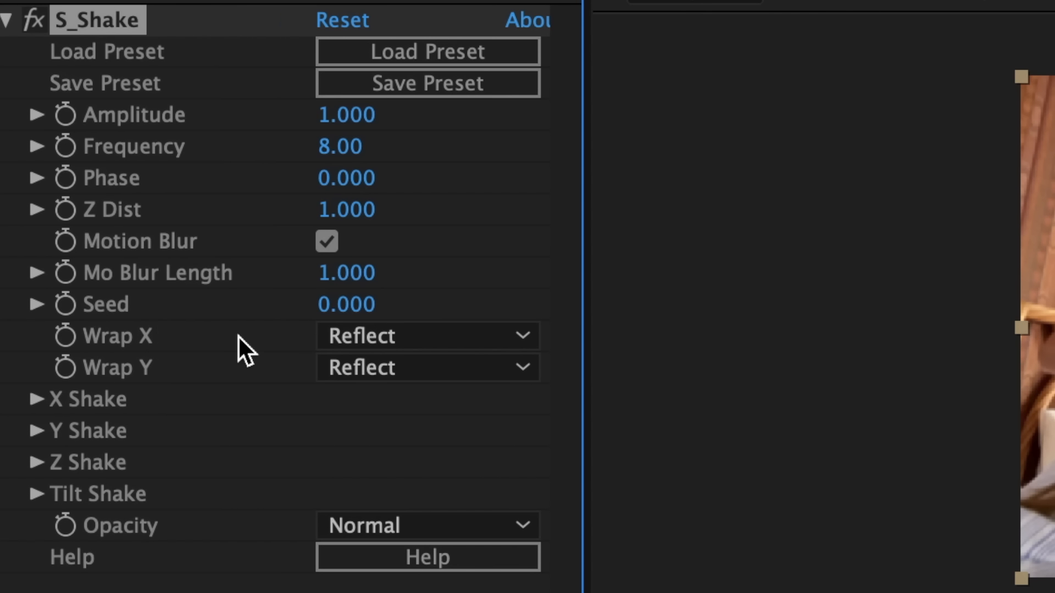
click(440, 335)
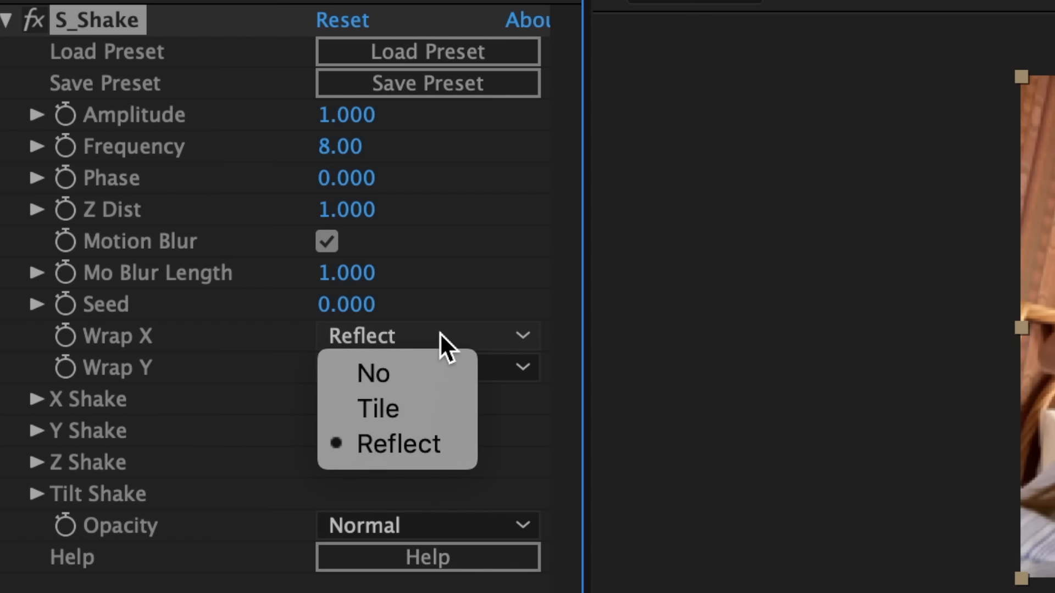
click(426, 376)
click(430, 364)
click(429, 405)
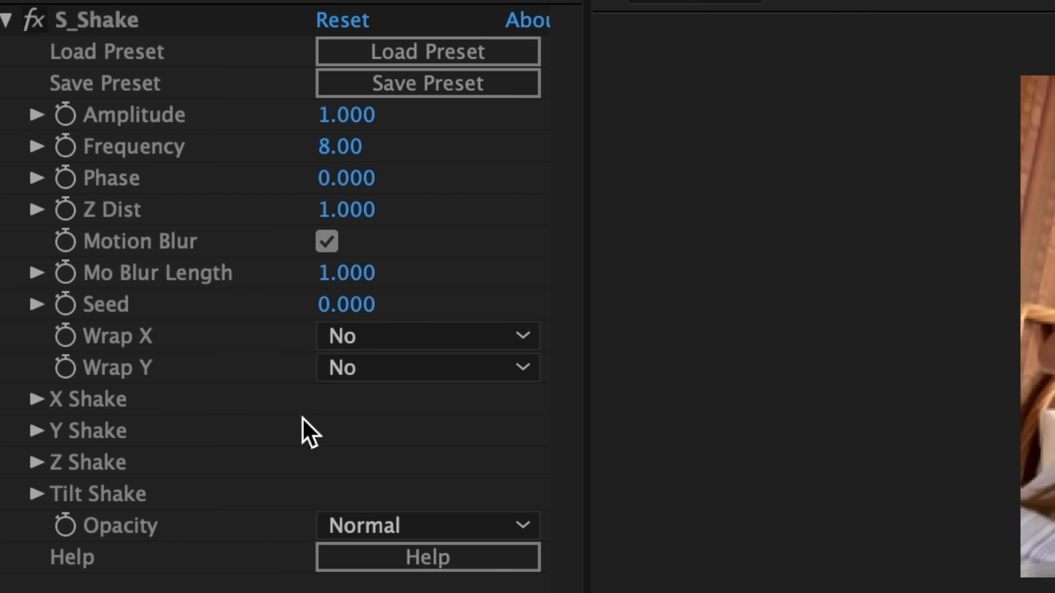
Set X Rand Amp to 0 in the X Shake settings of S_Shake.
click(44, 401)
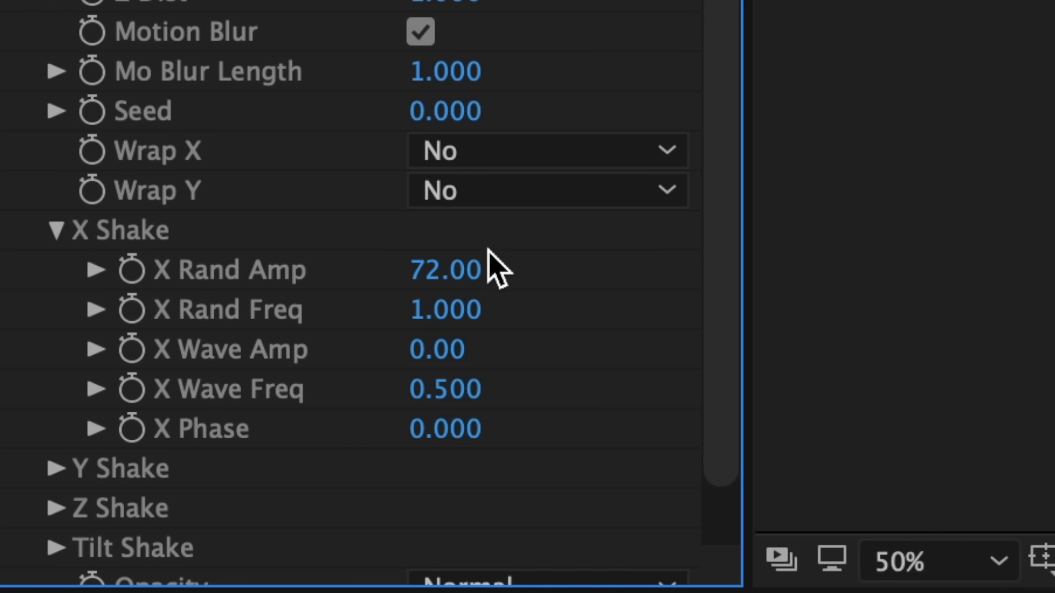
click(359, 432)
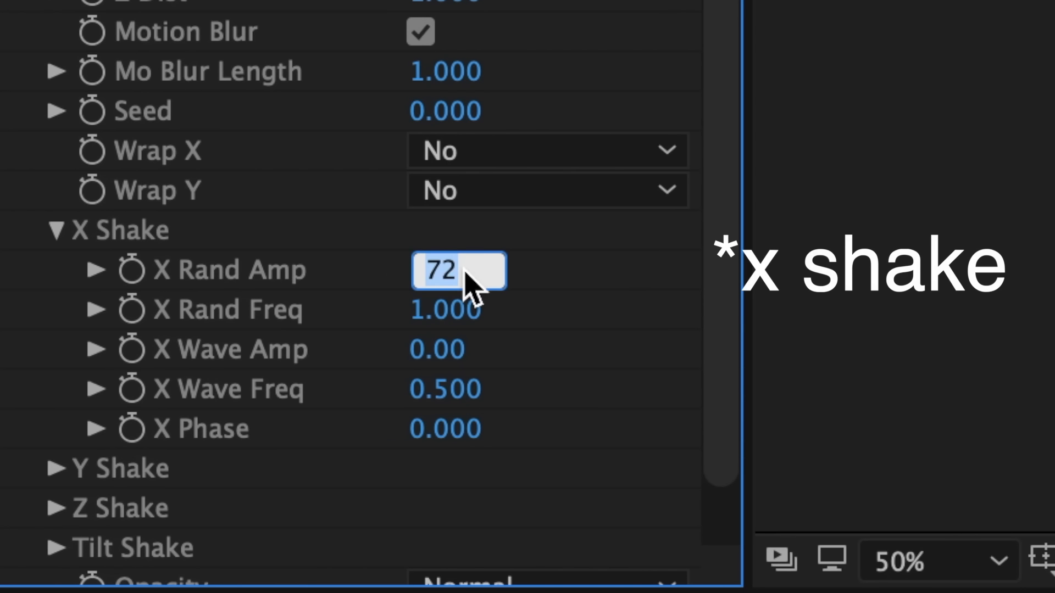
text(0)
key(Return)
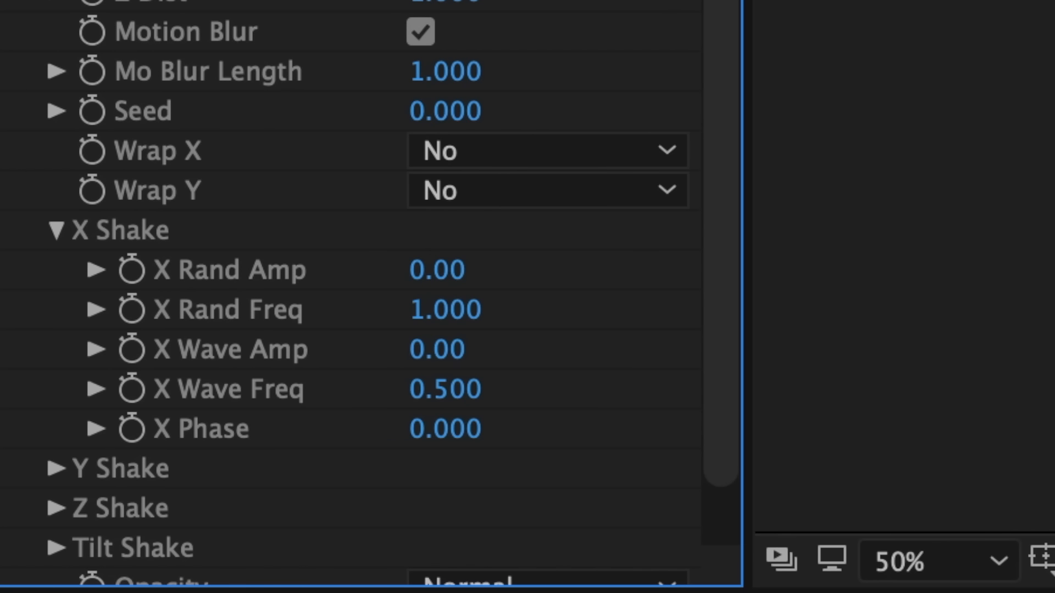
click(56, 230)
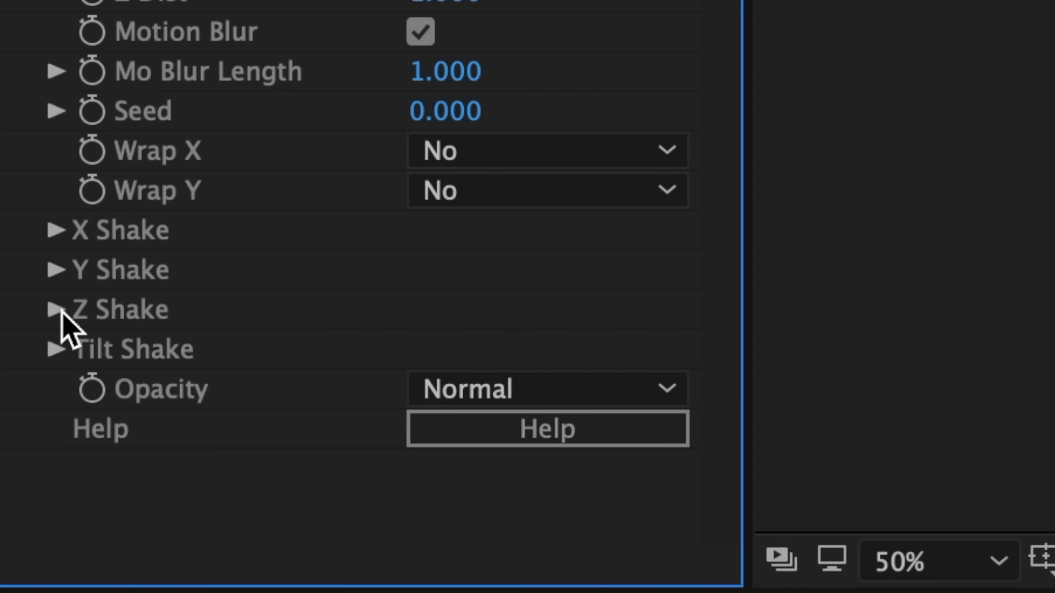
Check the Z Shake settings of S_Shake and set Tilt Rand Amp to 0 in Tilt Shake.
click(57, 310)
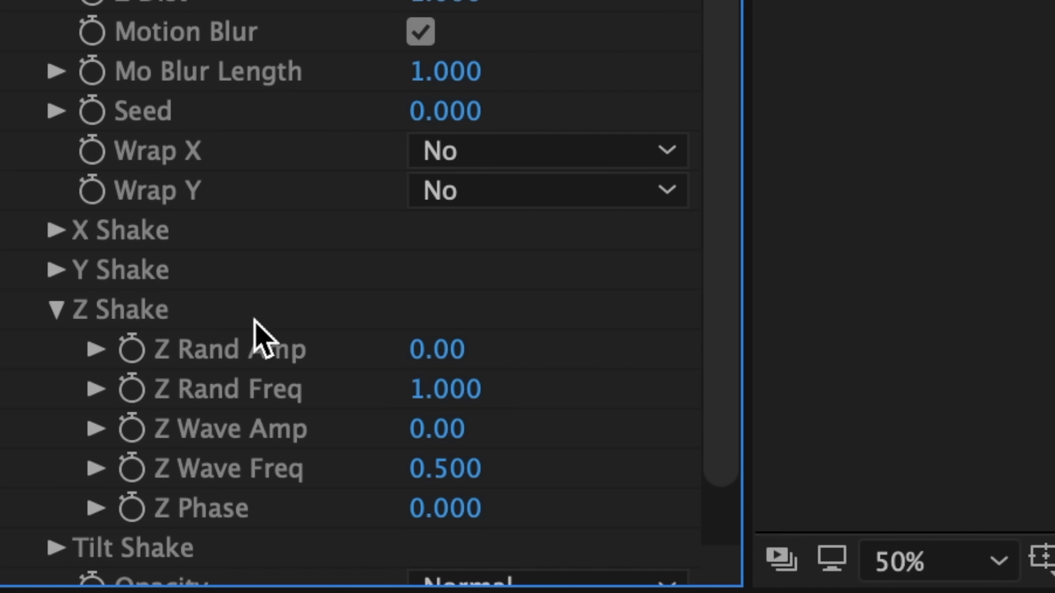
click(55, 309)
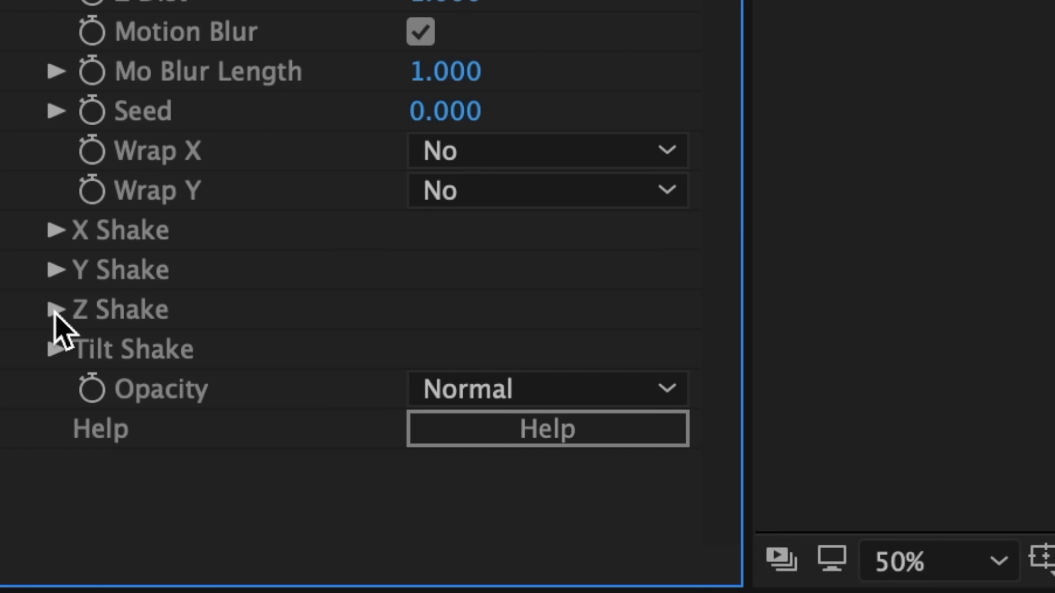
click(54, 349)
click(447, 393)
text(0)
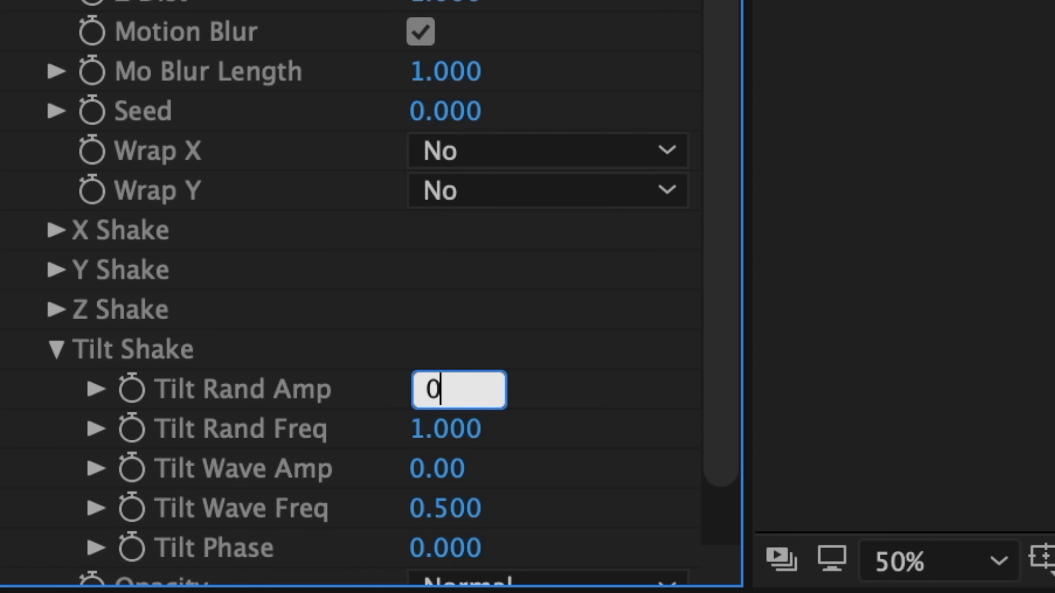
key(Return)
click(57, 350)
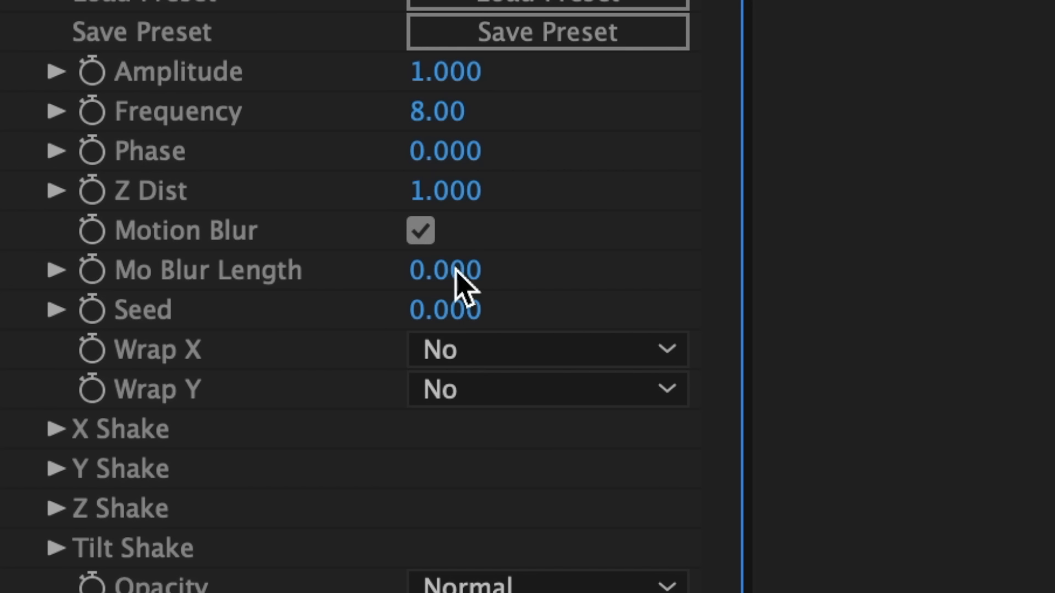
Set the Mo Blur Length of S_Shake to 3.
click(456, 272)
text(3)
key(Return)
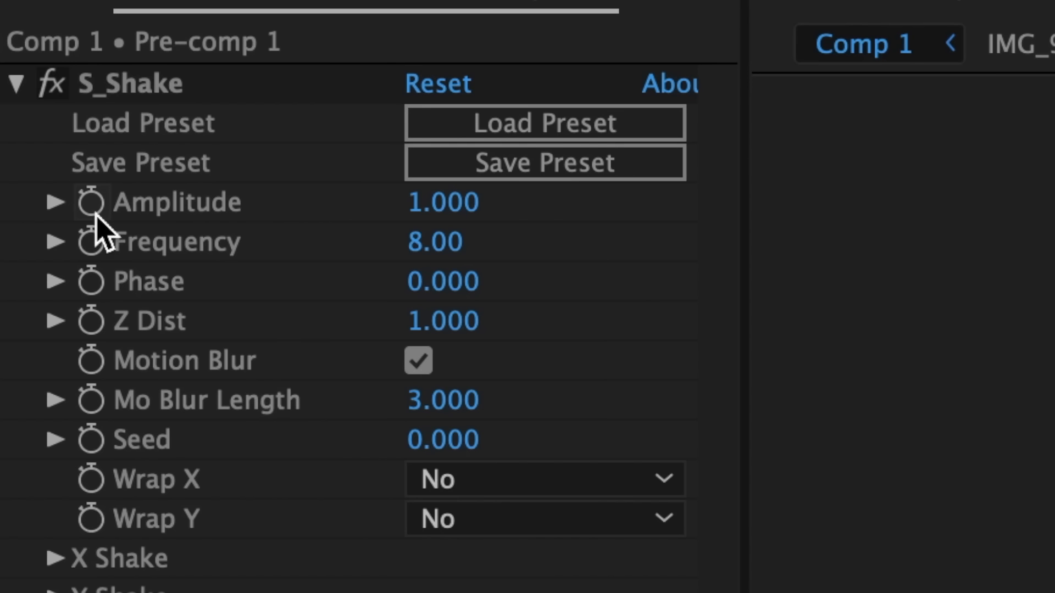
Start keyframing the S_Shake Amplitude at the first frame with a value of 10.
click(91, 203)
click(444, 202)
text(1)
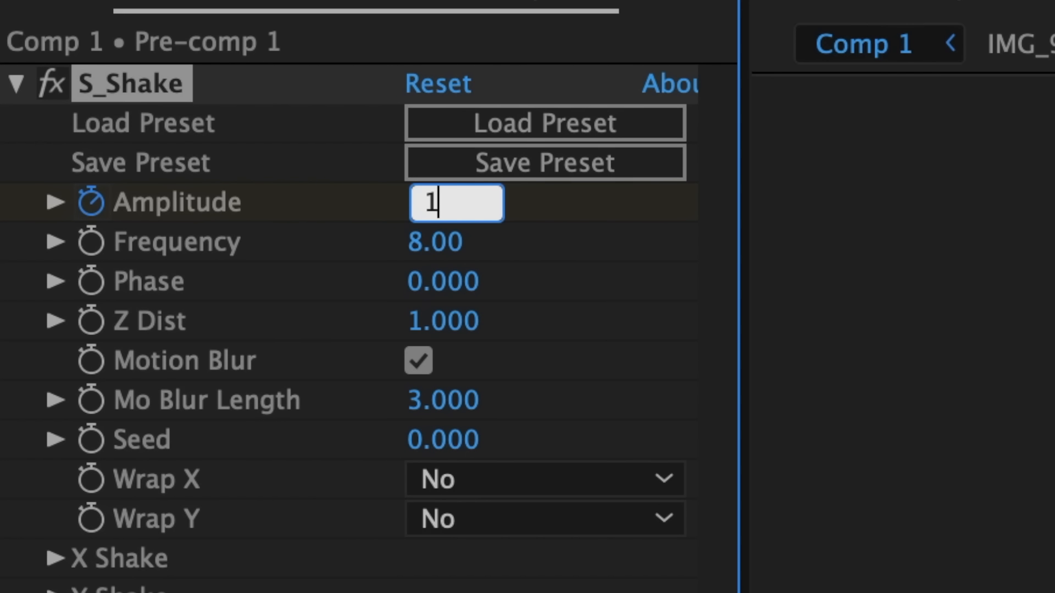
text(0)
key(Return)
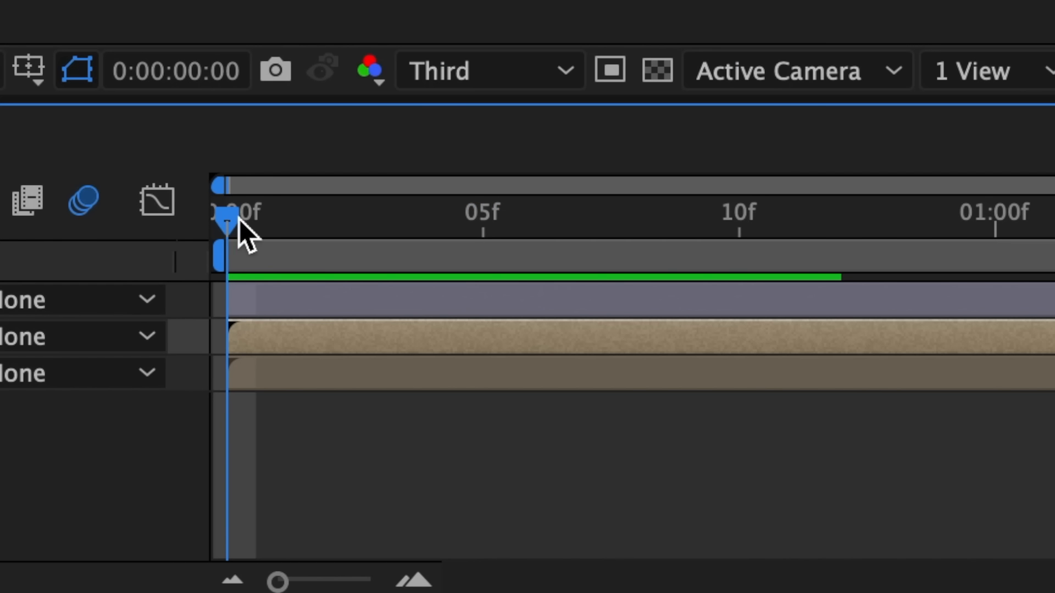
Add a second S_Shake Amplitude keyframe with a value of 0 at about frame 5.
drag(239, 219, 472, 241)
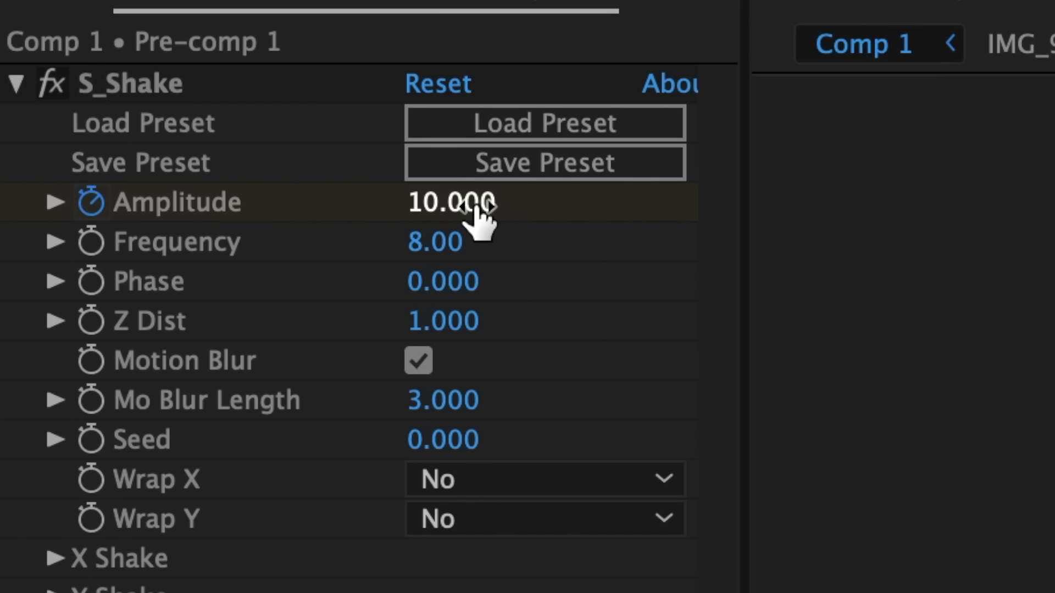
click(472, 205)
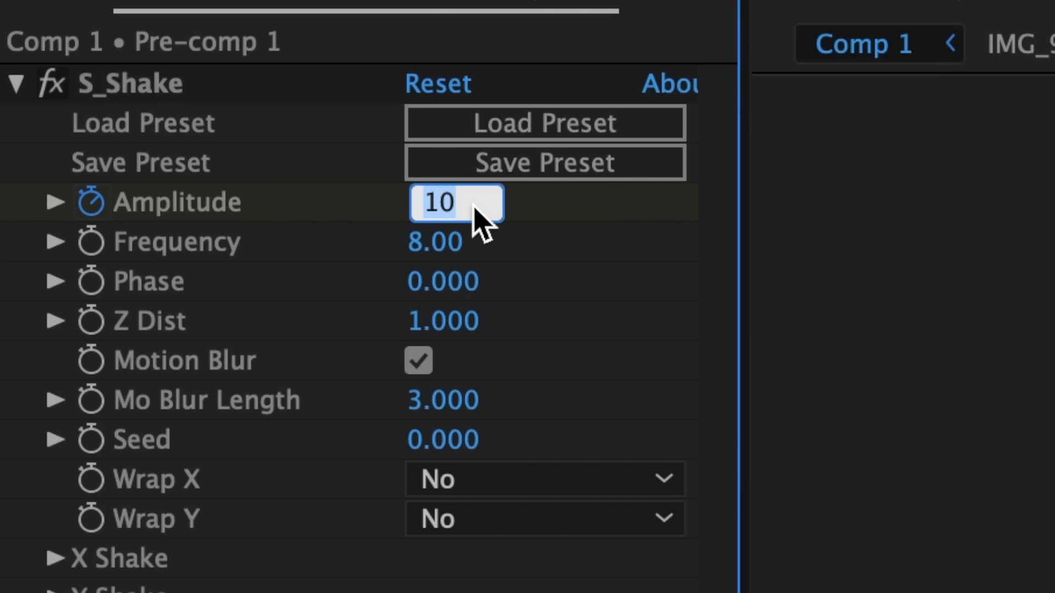
text(0)
key(Return)
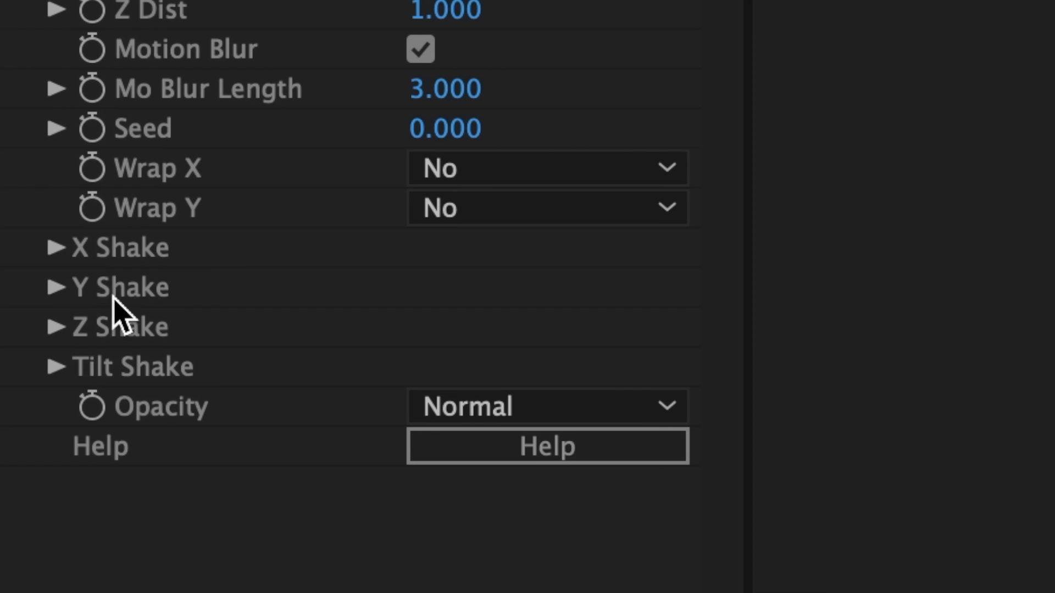
Set Y Rand Amp to 0 in the Y Shake settings of S_Shake.
click(55, 288)
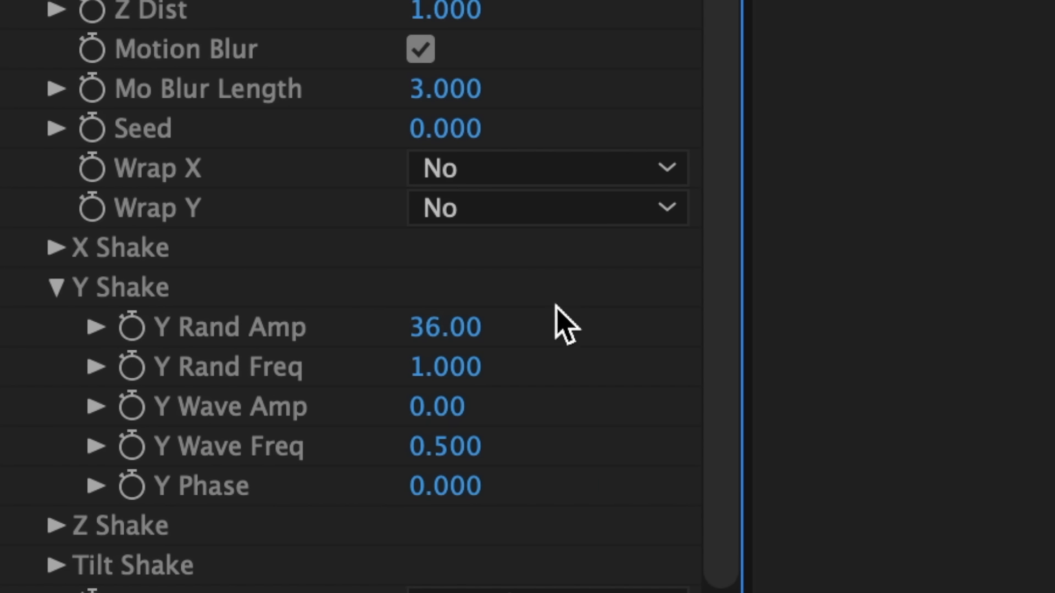
click(466, 335)
text(0)
key(Return)
click(56, 288)
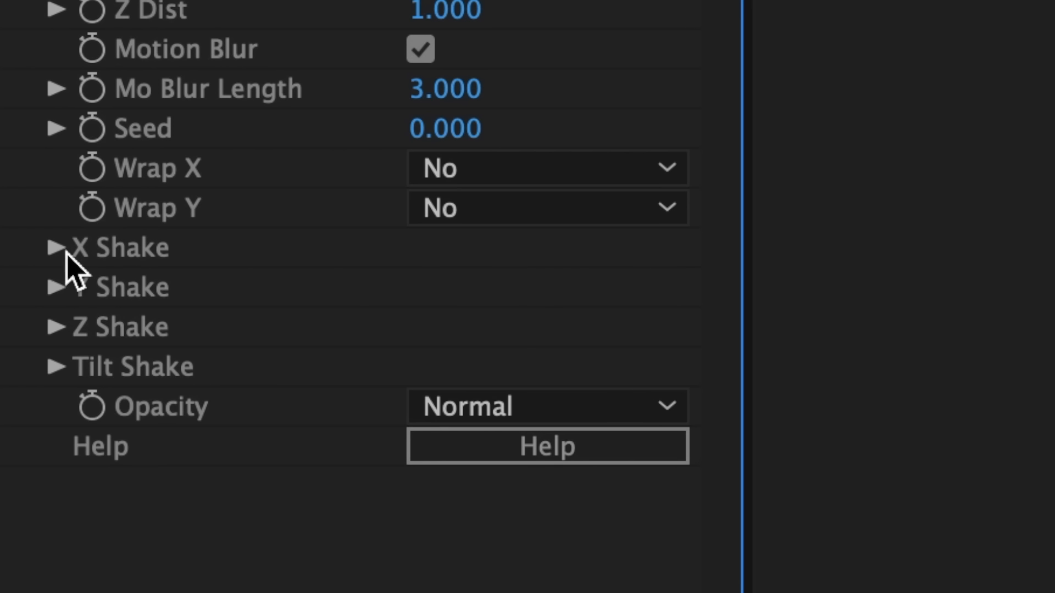
Set X Rand Amp to 5 in the X Shake settings of S_Shake.
click(55, 248)
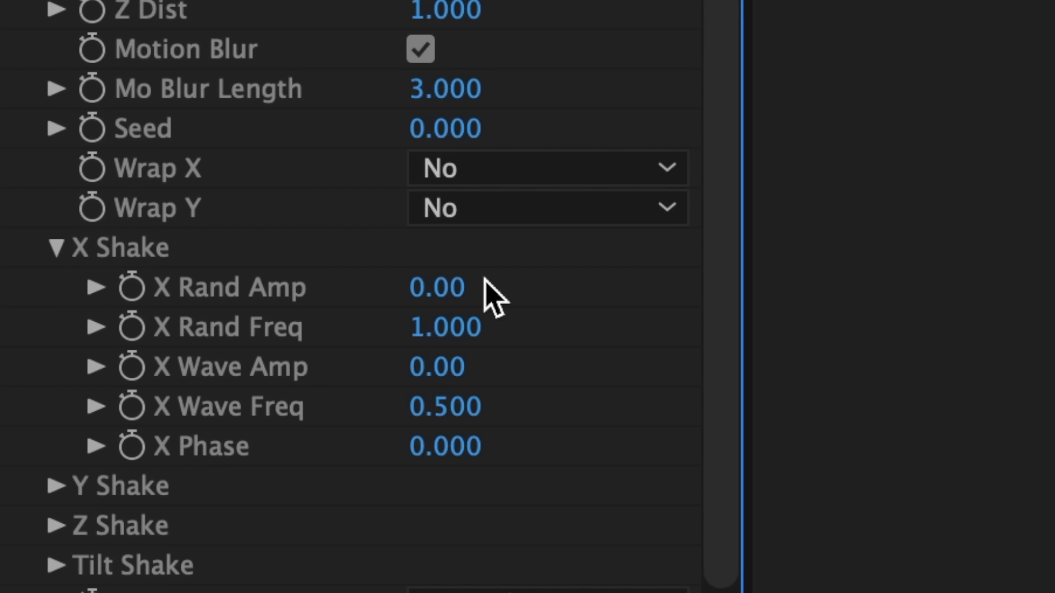
click(447, 286)
text(5)
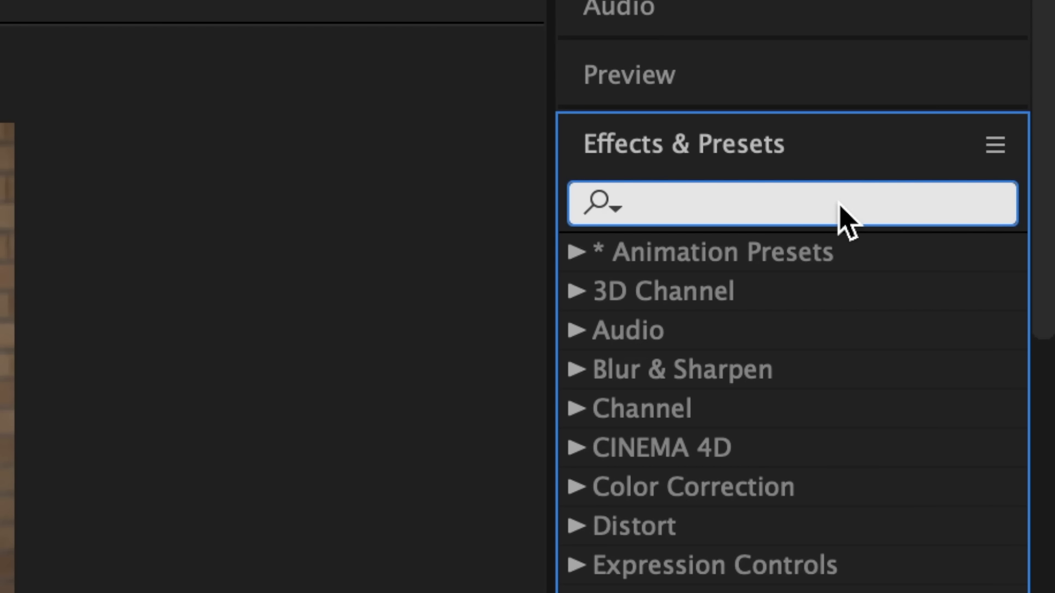
Apply CC Page Turn to the IMG_9488.PNG Comp 1 layer in Comp 2 and set its Controls to Bottom Left Corner.
text(page turn)
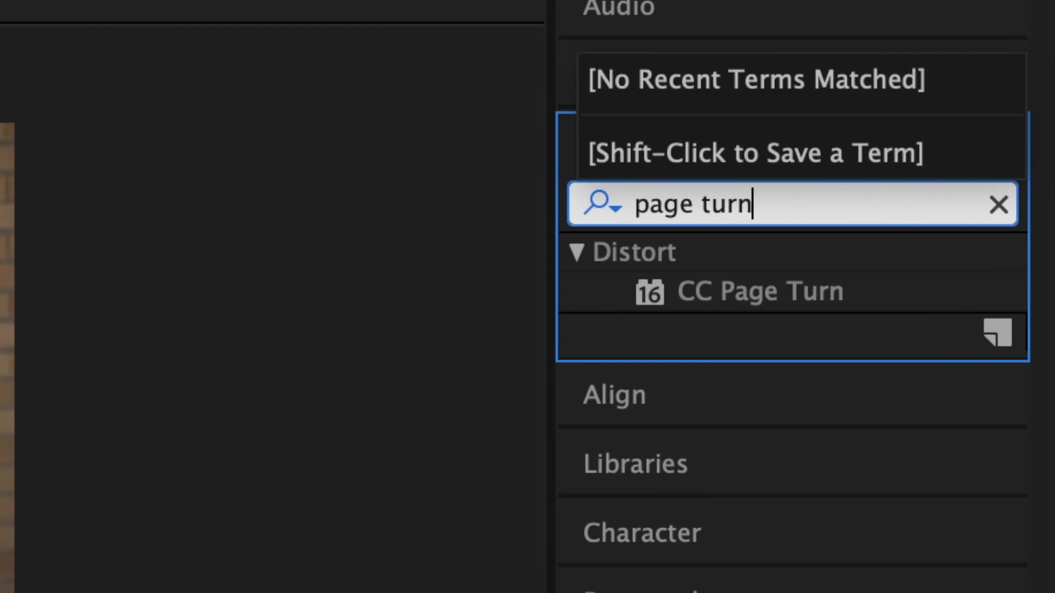
drag(758, 291, 529, 503)
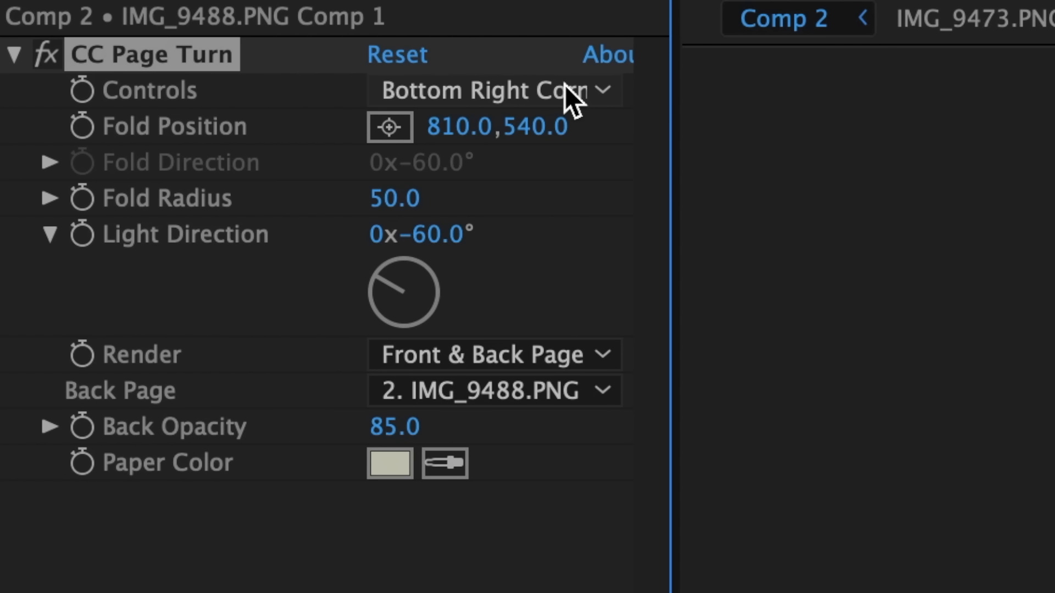
click(211, 103)
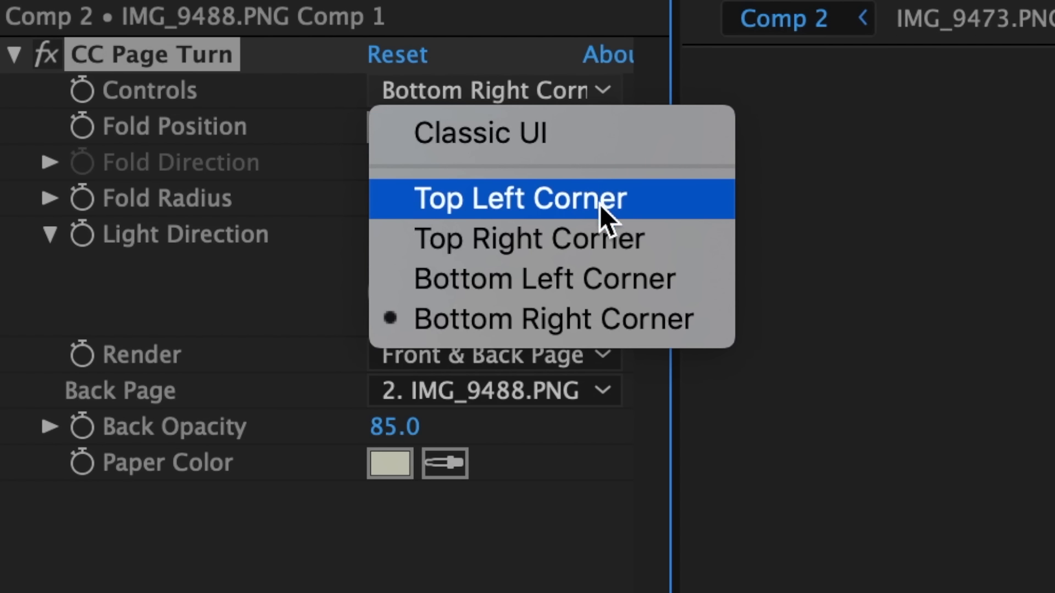
click(561, 283)
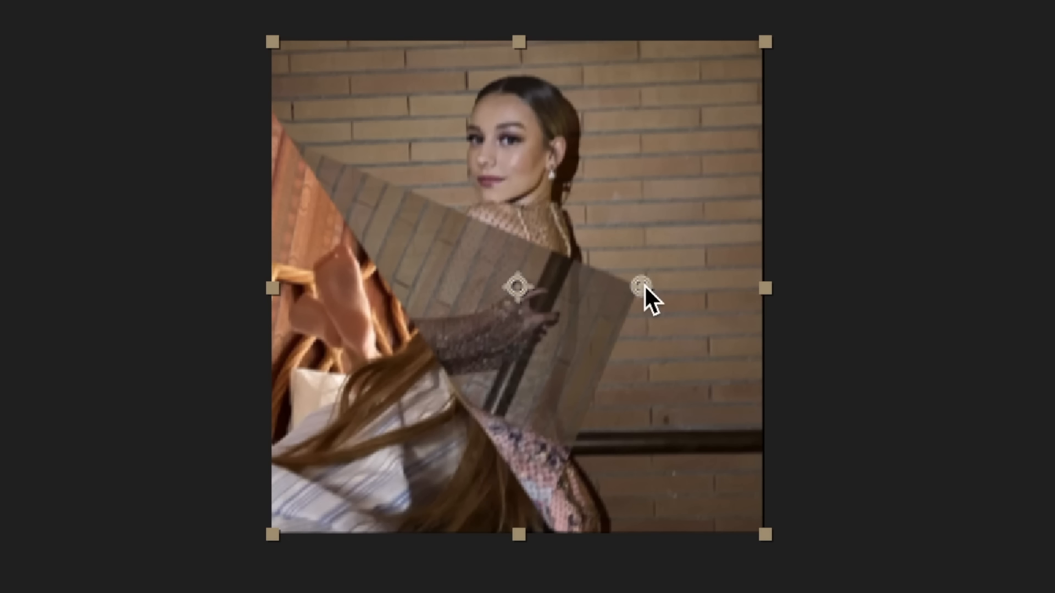
Animate the page turn's Fold Position from 930, 132 at the first frame to 398, 704 at 0:00:01:02.
drag(644, 283, 697, 98)
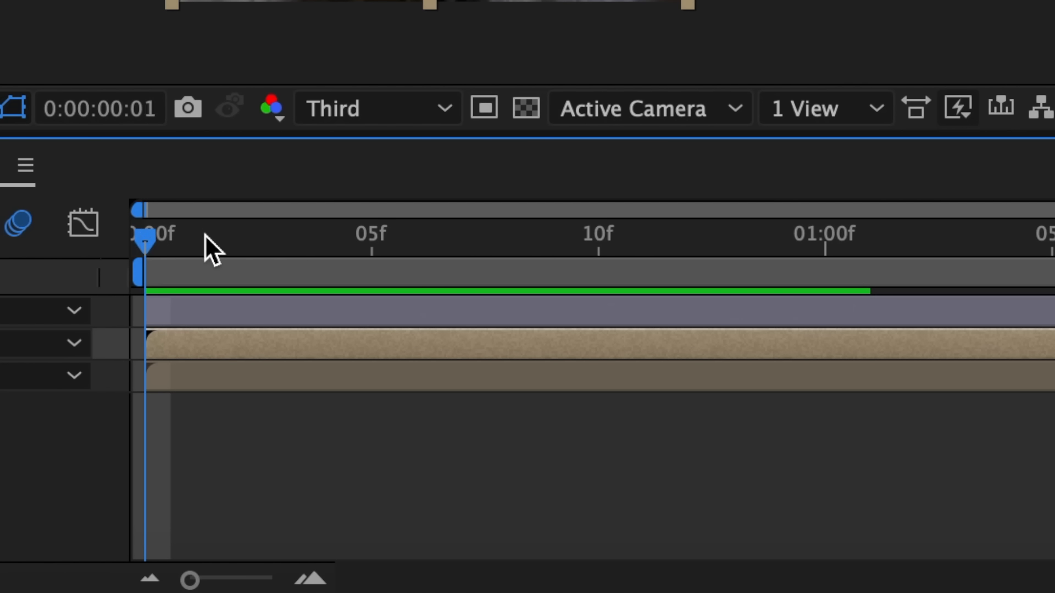
drag(205, 236, 908, 249)
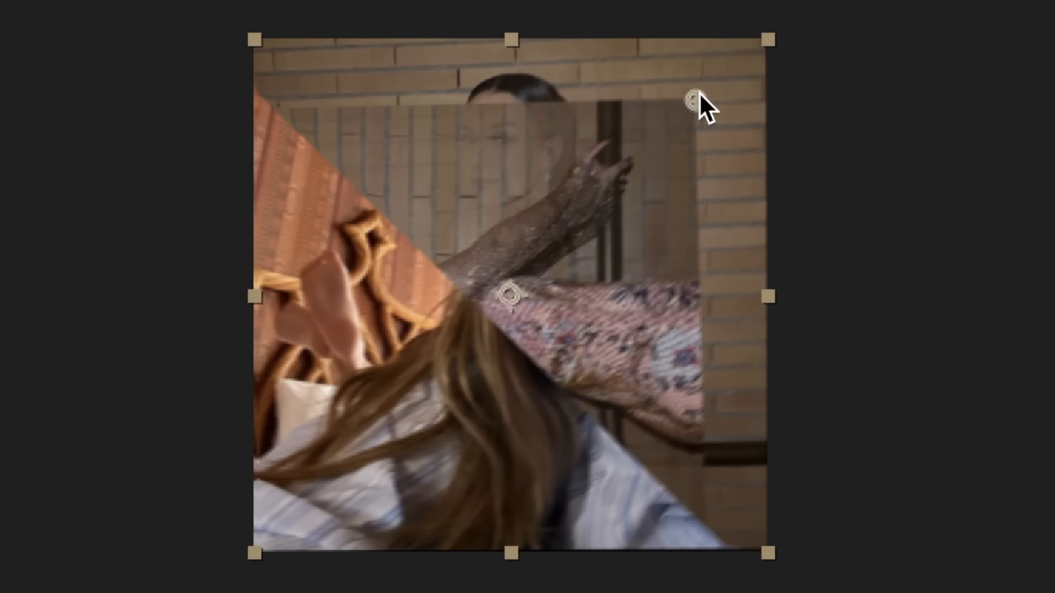
drag(699, 94, 445, 363)
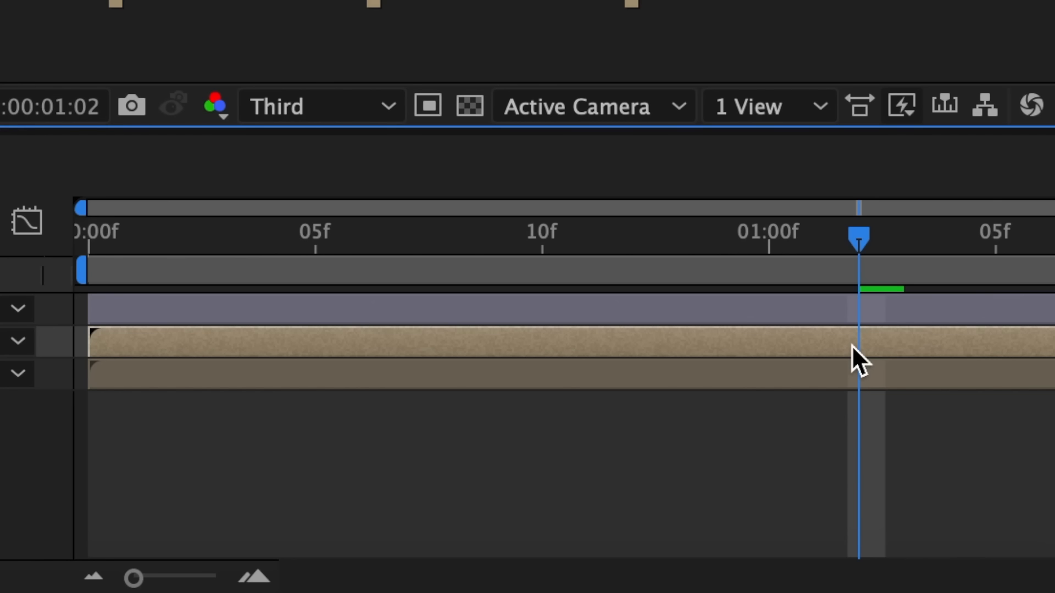
Reveal the layer's keyframes and apply Easy Ease to both Fold Position keyframes.
key(u)
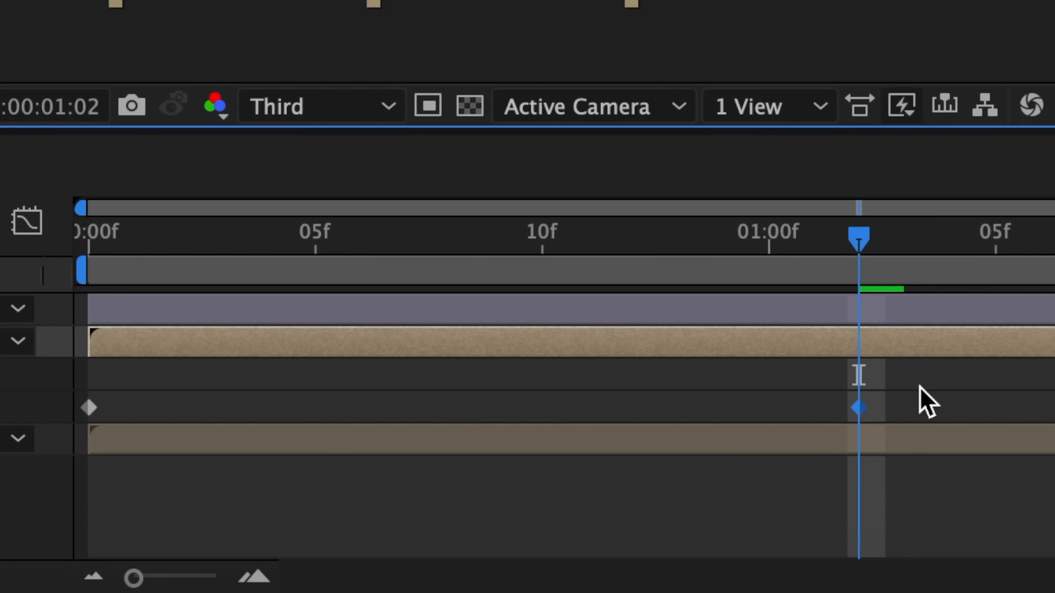
drag(966, 389, 75, 416)
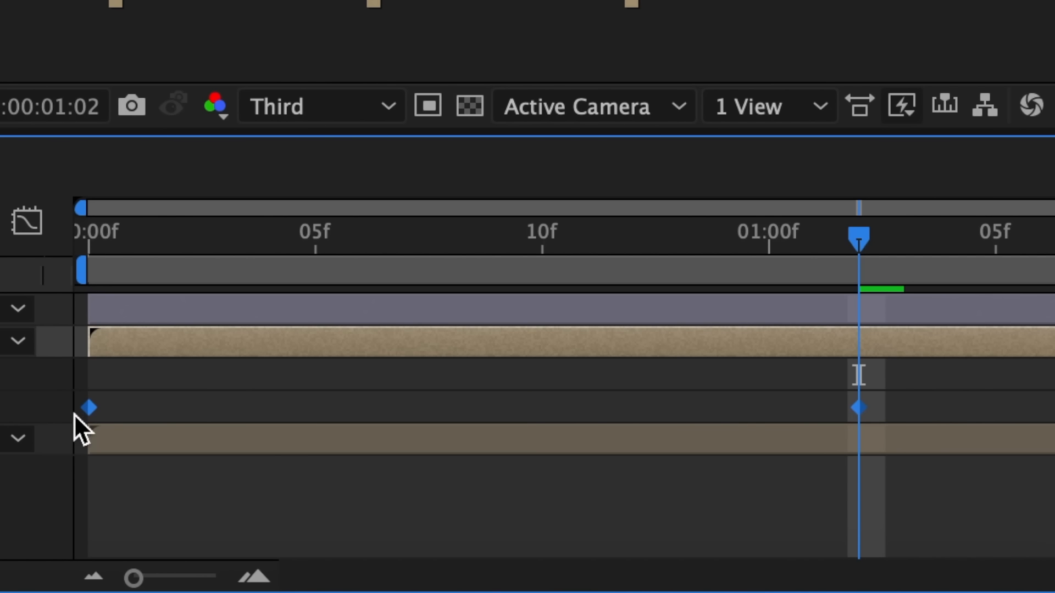
right_click(91, 413)
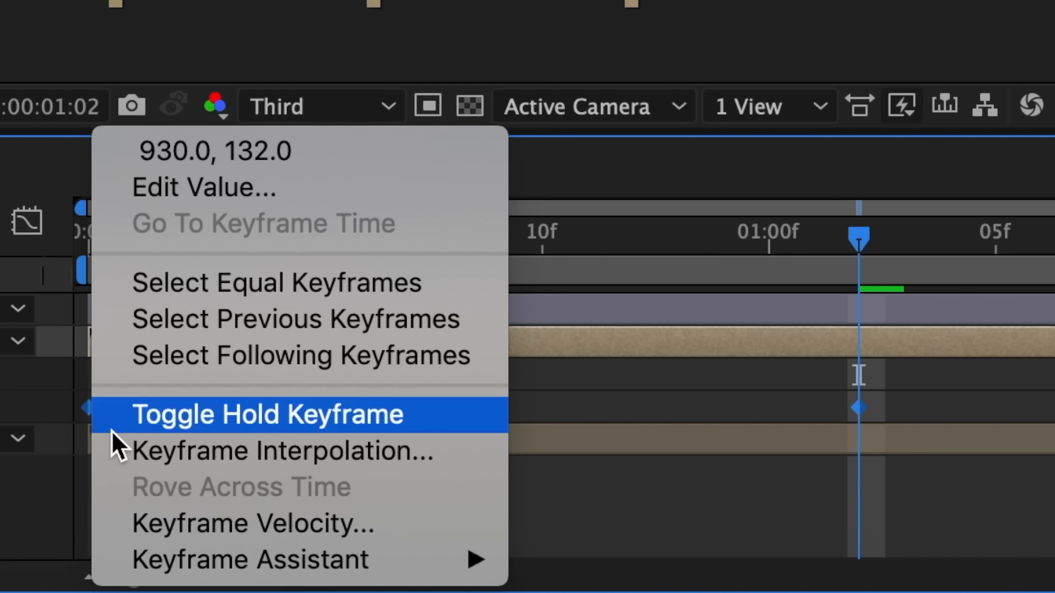
mouse_move(220, 561)
click(641, 343)
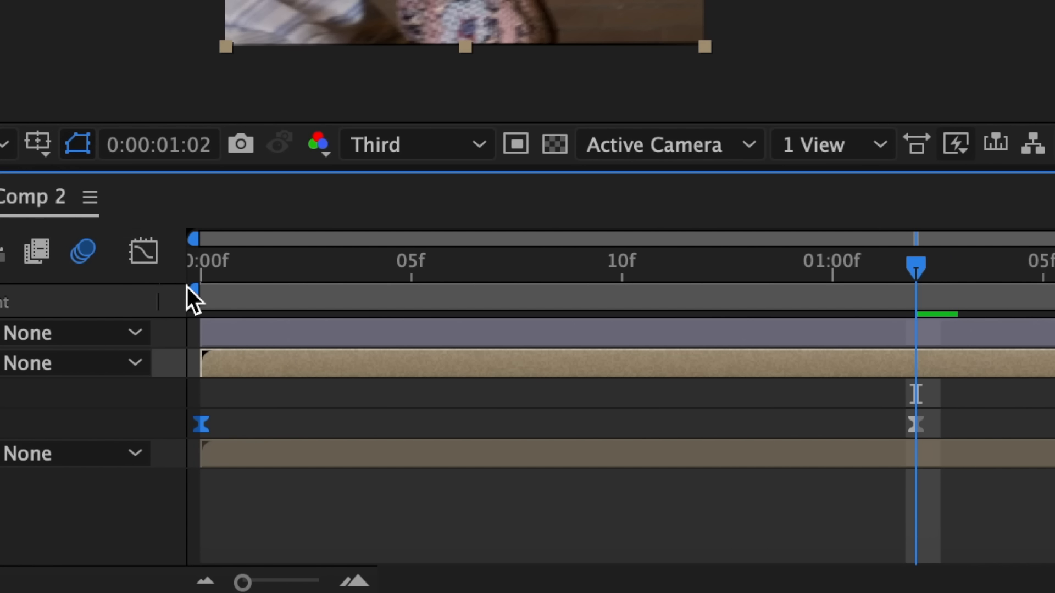
Reshape the Fold Position speed graph to peak early, shortening the first keyframe's handle and lengthening the last one's.
click(143, 252)
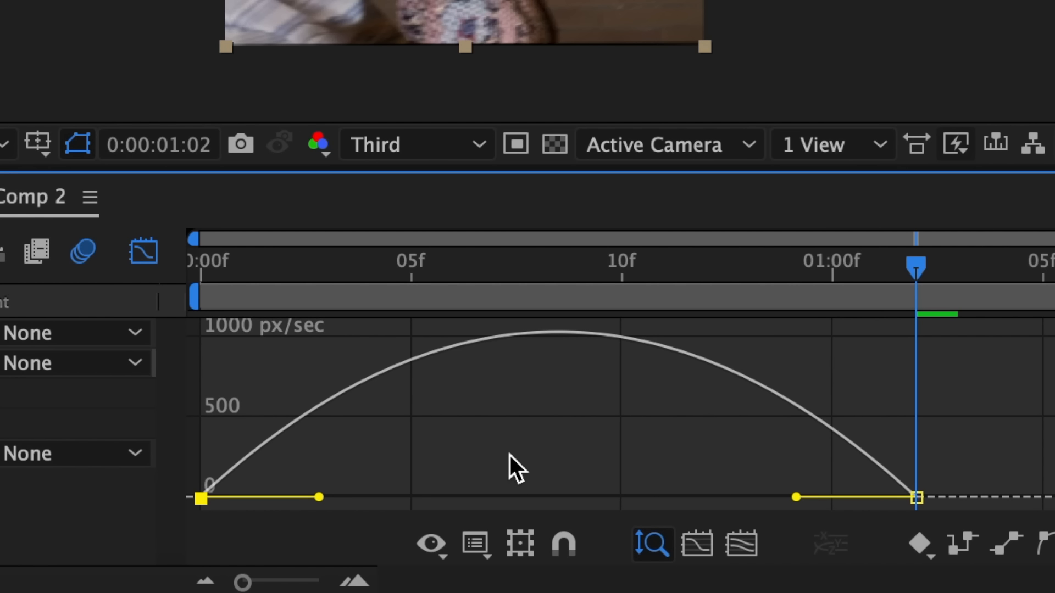
click(479, 544)
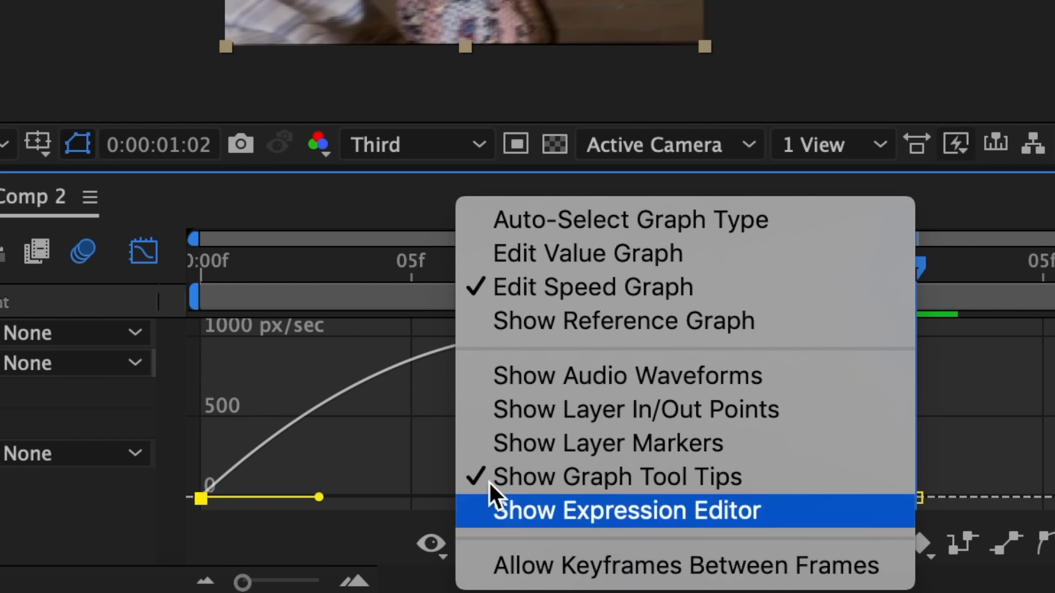
click(546, 289)
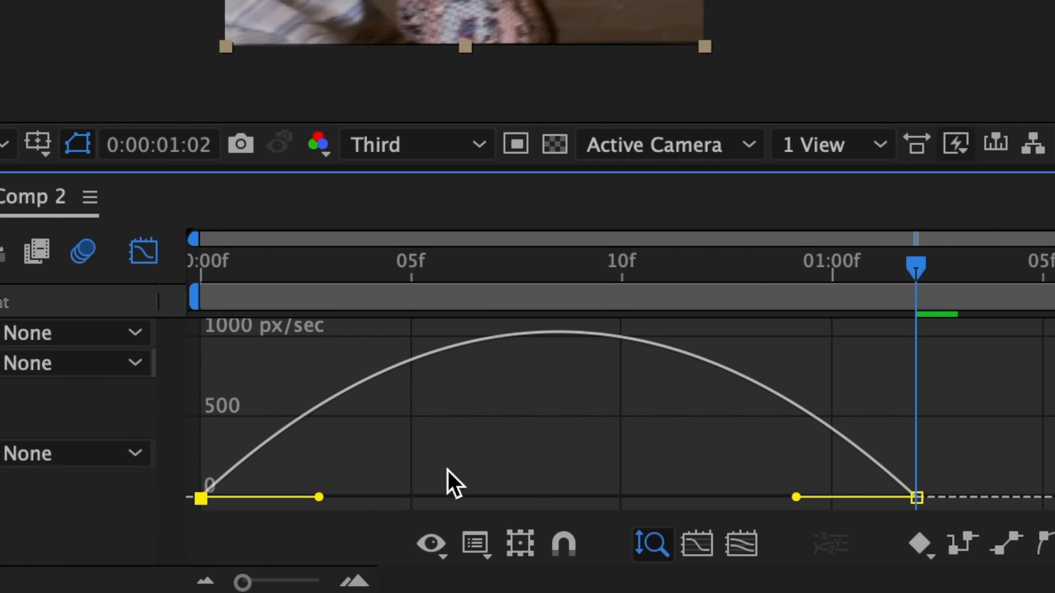
drag(318, 498, 248, 498)
drag(796, 497, 604, 497)
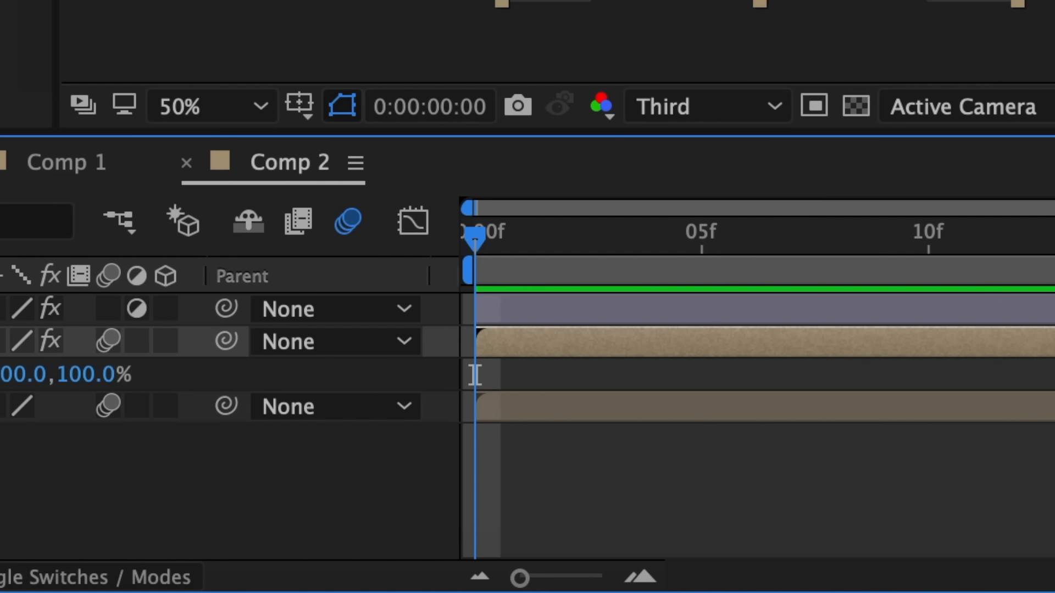
Keyframe the IMG_9488 layer's Scale at 30% on the first frame and 70% at 0:00:01:02.
click(239, 374)
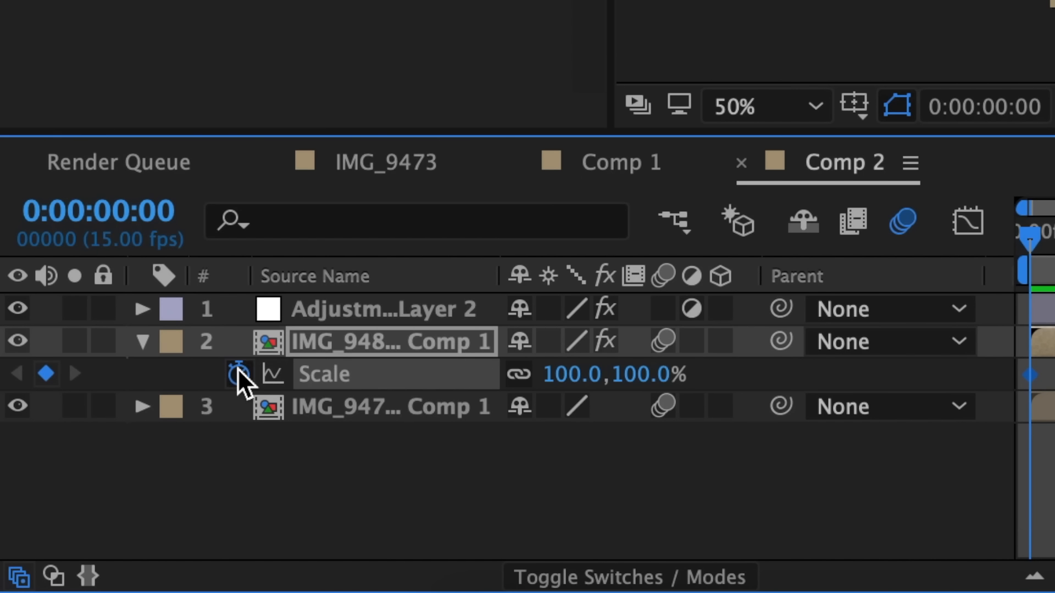
click(572, 379)
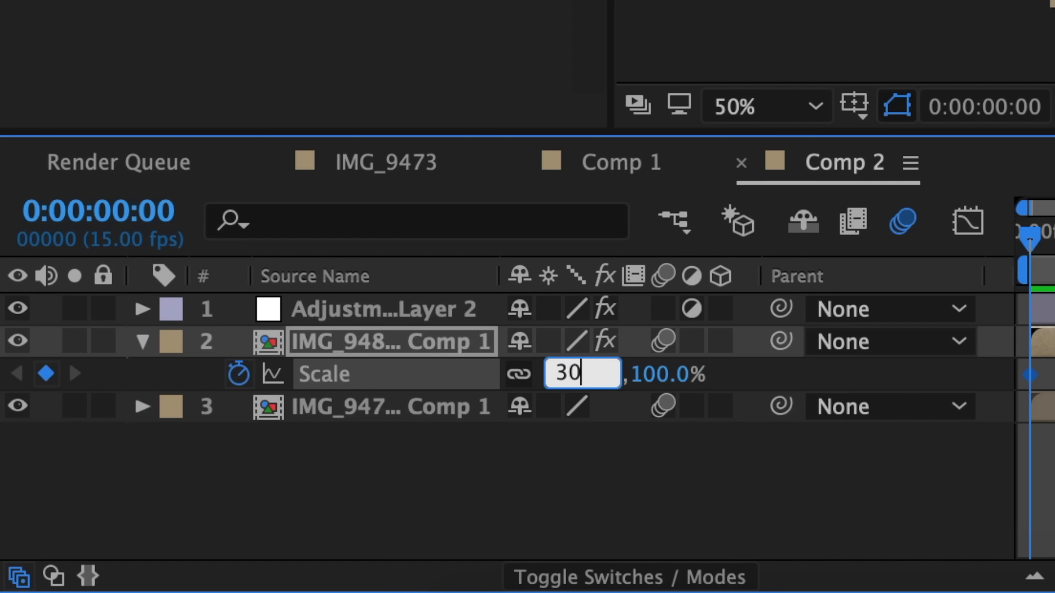
key(Return)
drag(113, 240, 902, 274)
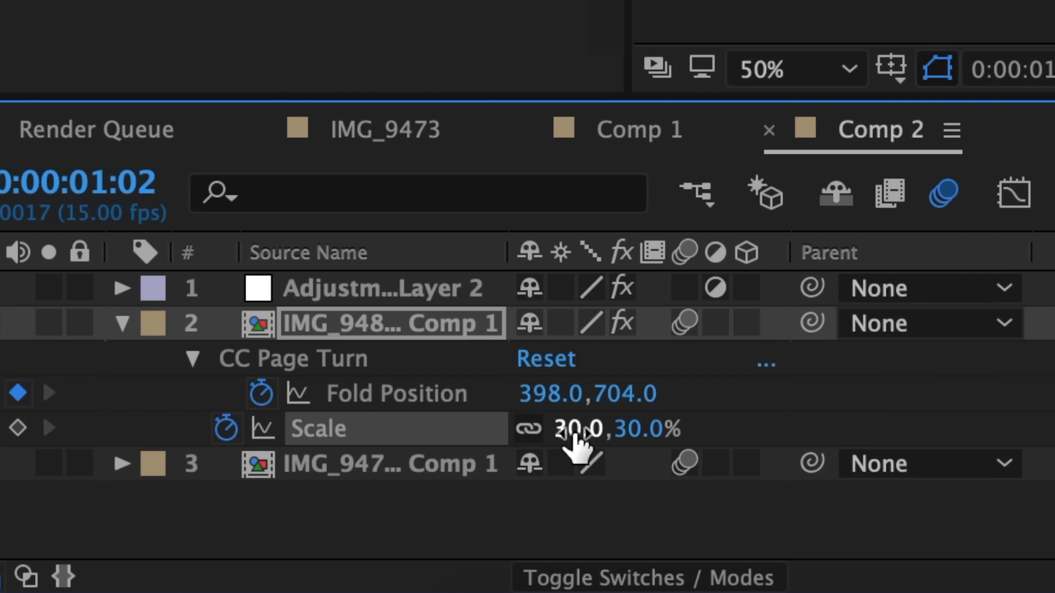
click(574, 430)
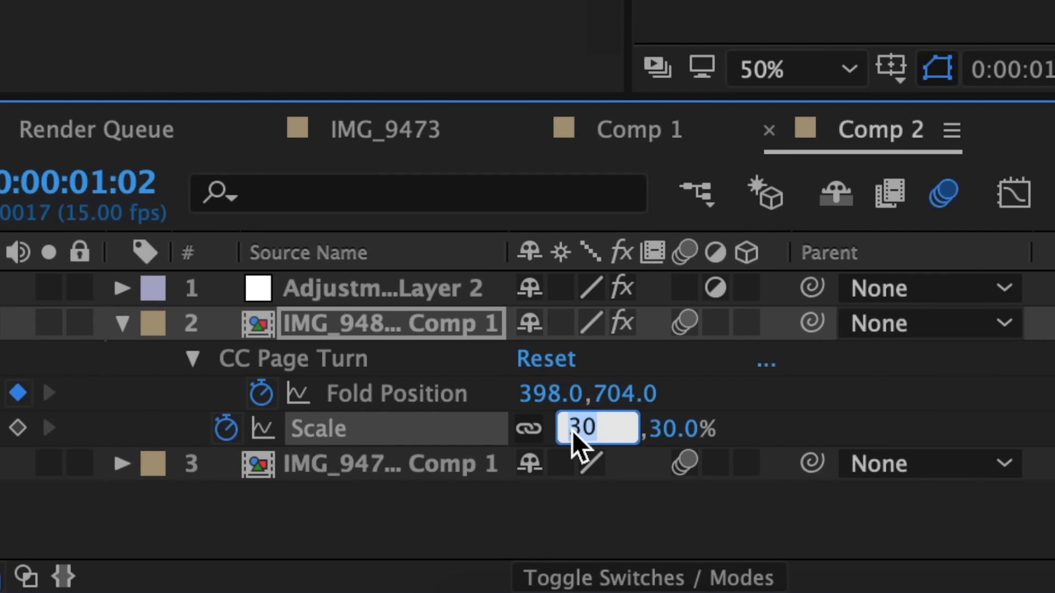
text(70)
key(Return)
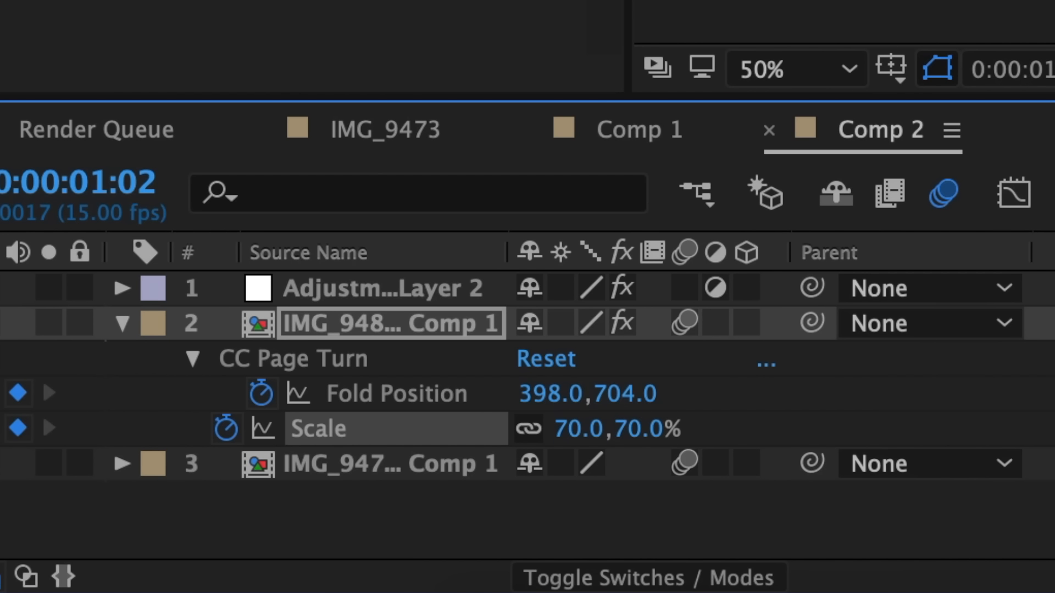
Apply Easy Ease to both Scale keyframes of the IMG_9488 layer.
drag(955, 432, 49, 437)
right_click(113, 439)
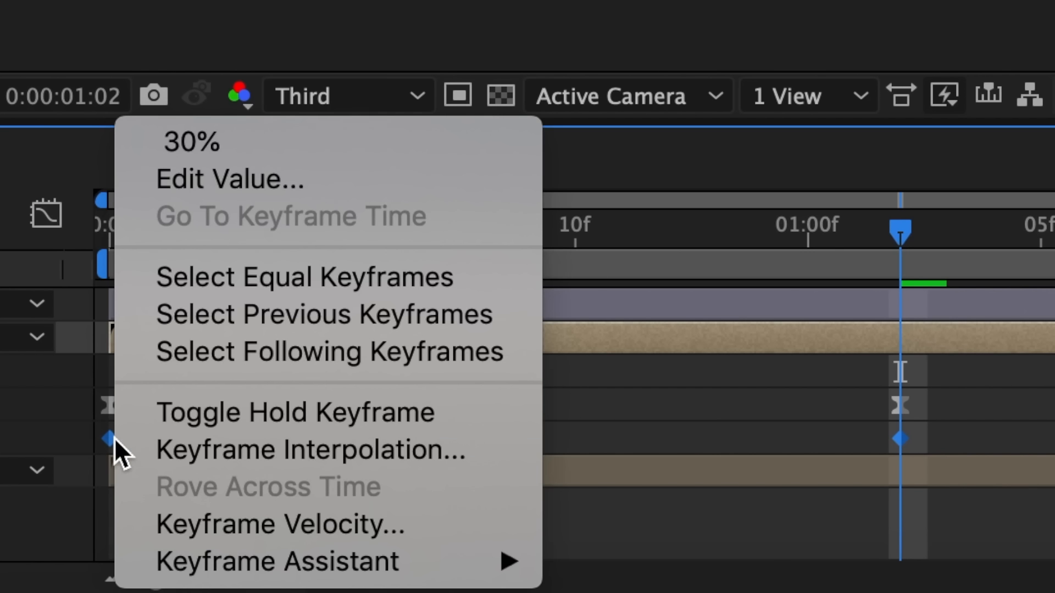
mouse_move(472, 561)
click(678, 336)
Reshape the Scale value graph into a steep initial rise with a long, flat ease into the last keyframe.
click(142, 245)
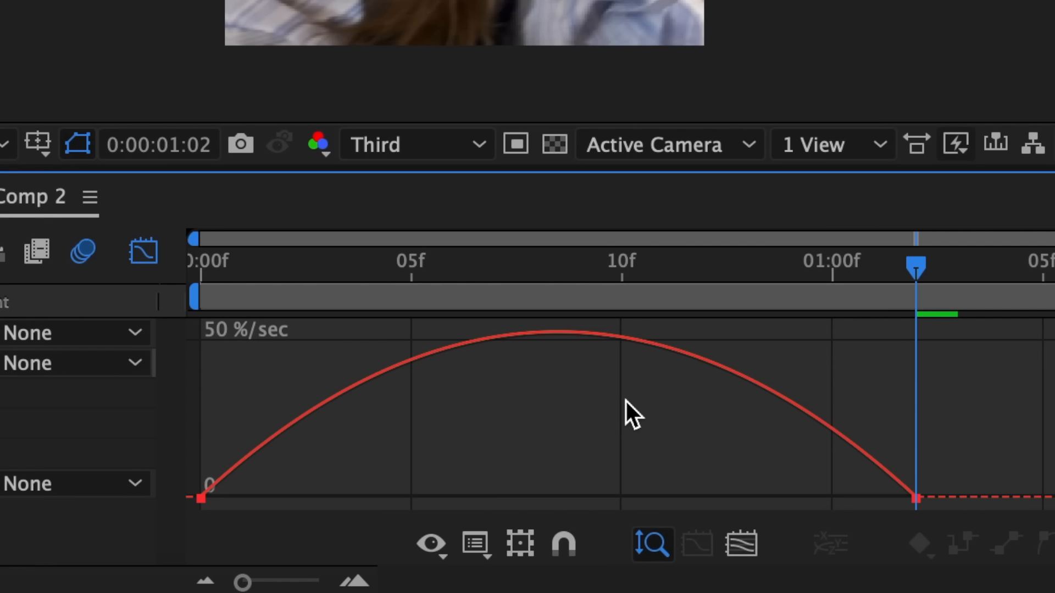
click(476, 545)
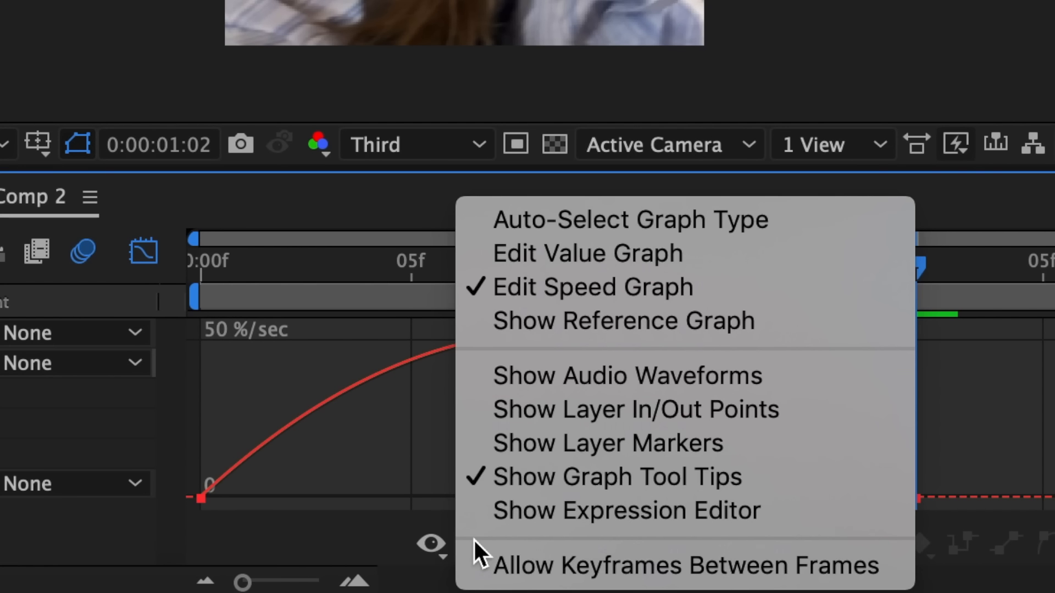
click(552, 259)
click(554, 416)
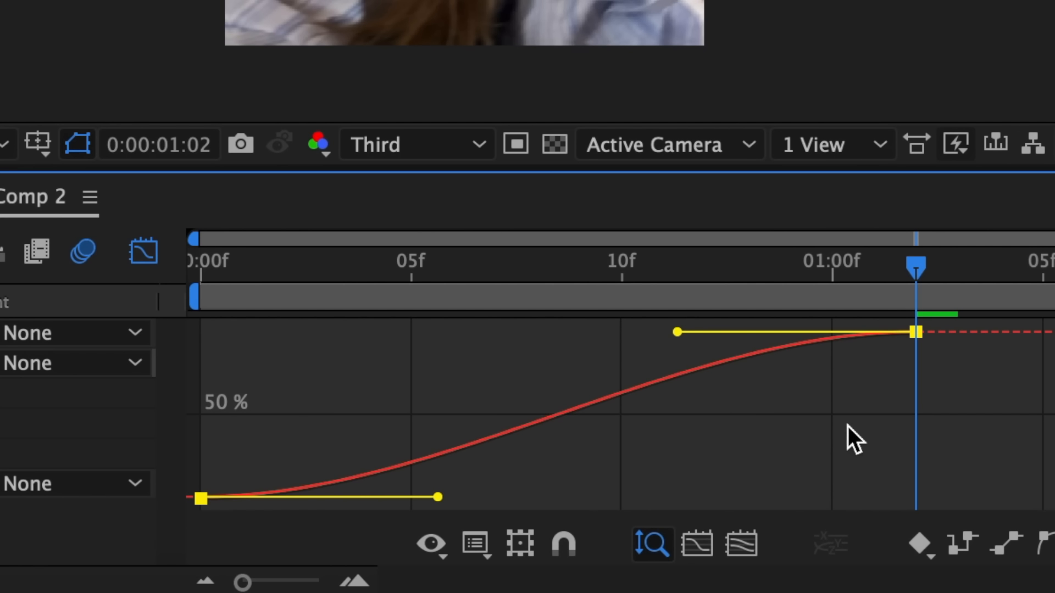
drag(438, 498, 190, 379)
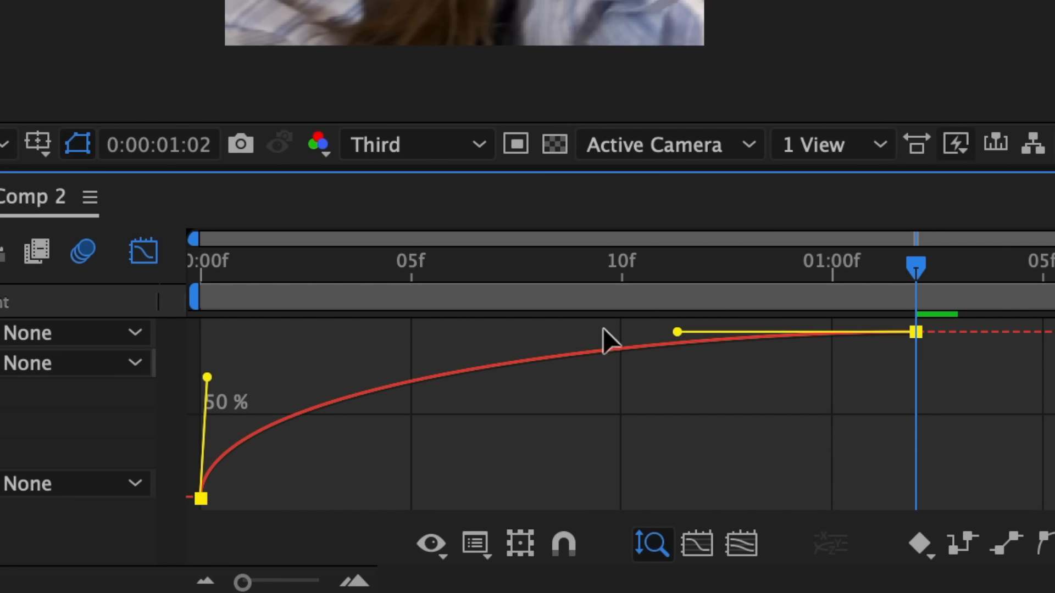
drag(677, 332, 347, 328)
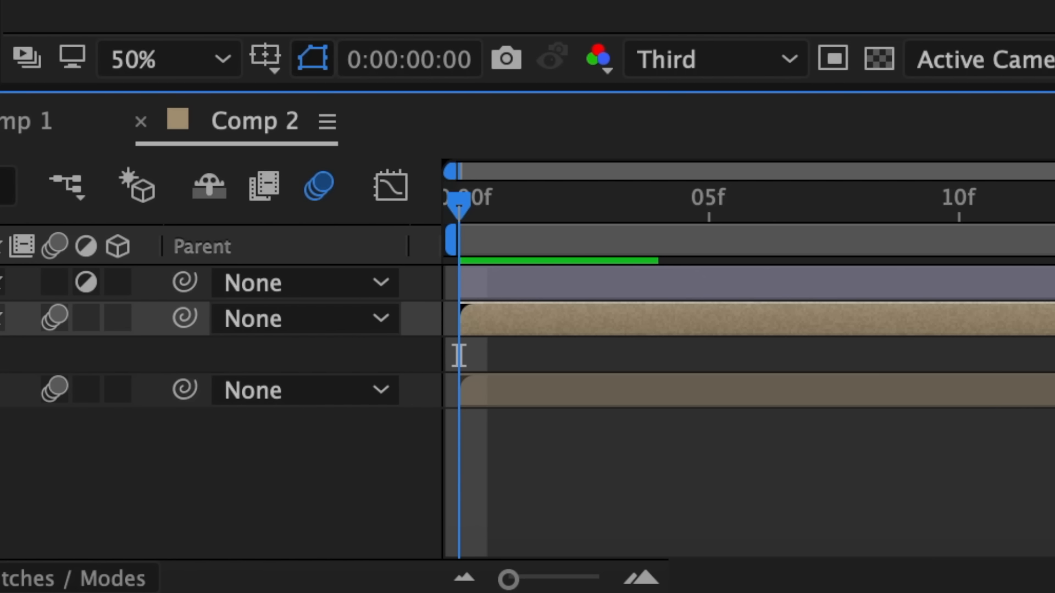
Start keyframing the IMG_9488 layer's Rotation with a value of 70° on the first frame.
click(244, 372)
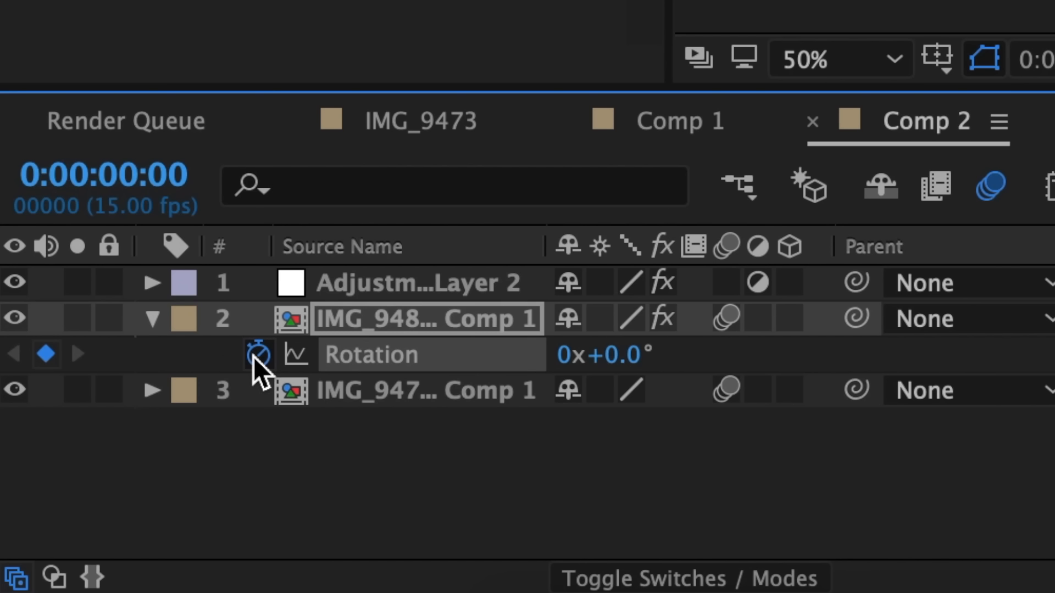
click(629, 358)
text(7)
text(0)
key(Return)
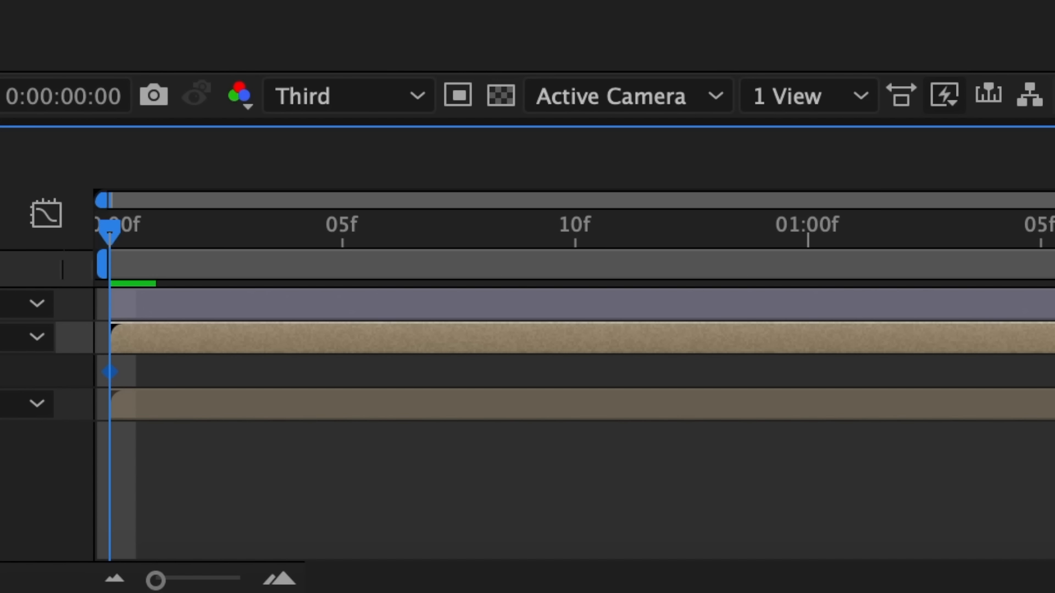
Reveal the IMG_9488 layer's animated properties and keyframe its Rotation at 0° at 0:00:01:02, in line with the existing end keyframes.
key(u)
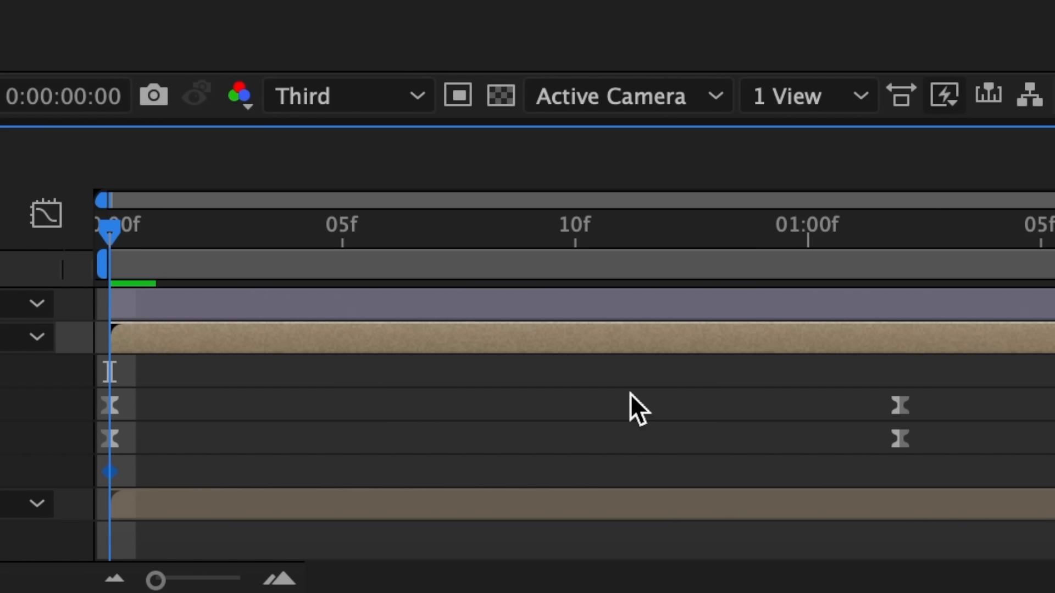
key(space)
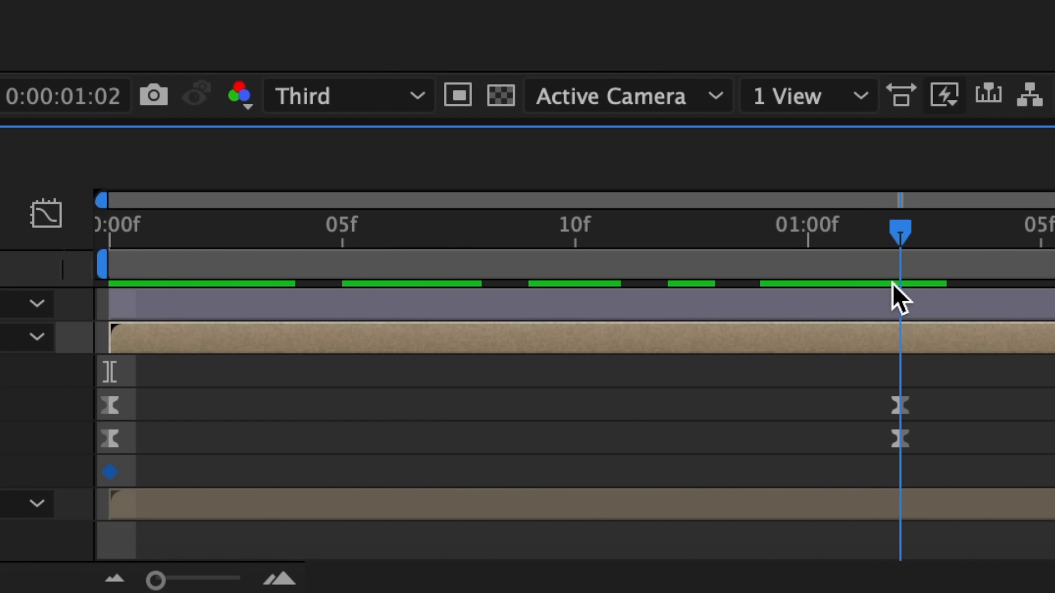
drag(892, 283, 895, 281)
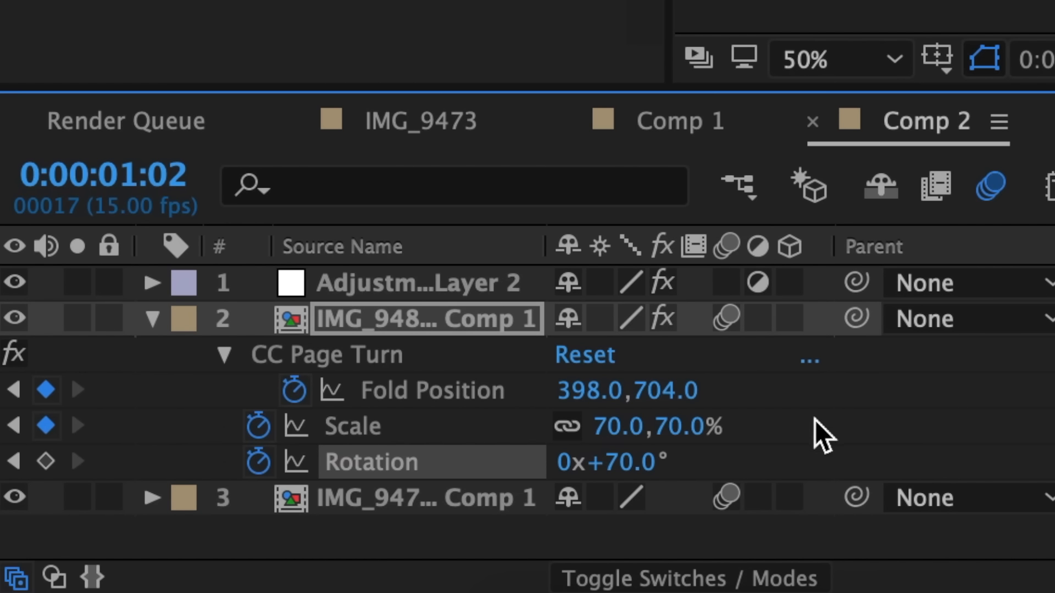
click(626, 460)
text(0)
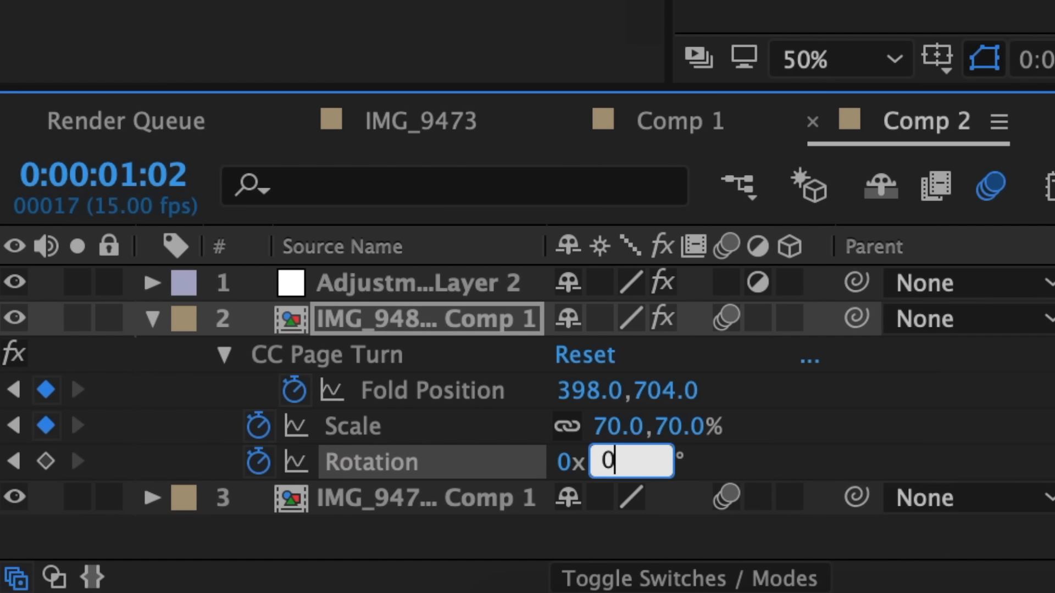
key(Return)
Apply Easy Ease to both Rotation keyframes of the IMG_9488 layer.
drag(934, 469, 113, 470)
right_click(113, 470)
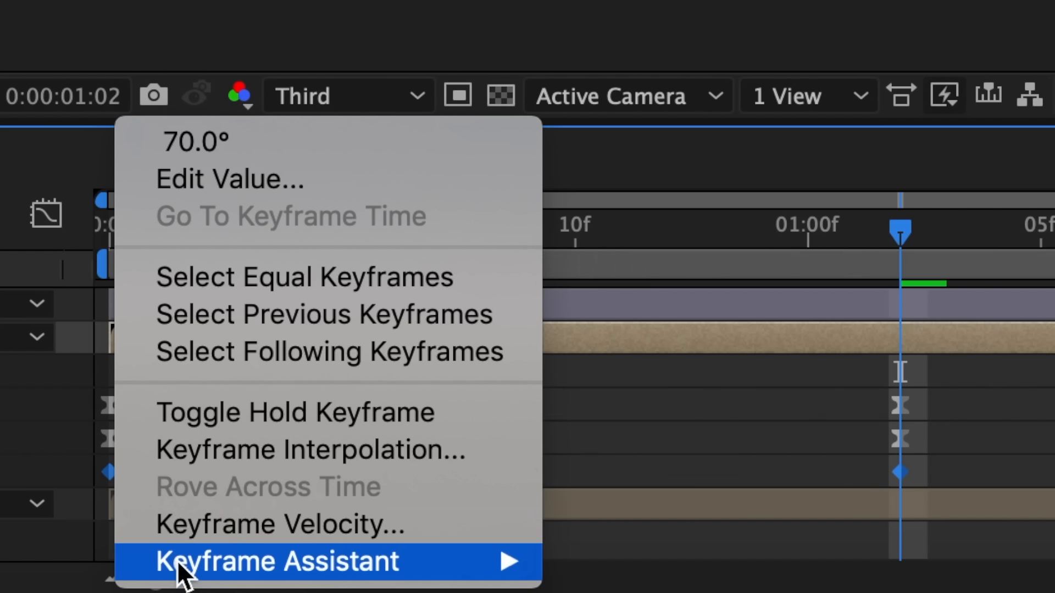
mouse_move(181, 566)
click(682, 345)
Reshape the Rotation value graph into a steep initial drop with a long, flat ease into the last keyframe.
click(144, 251)
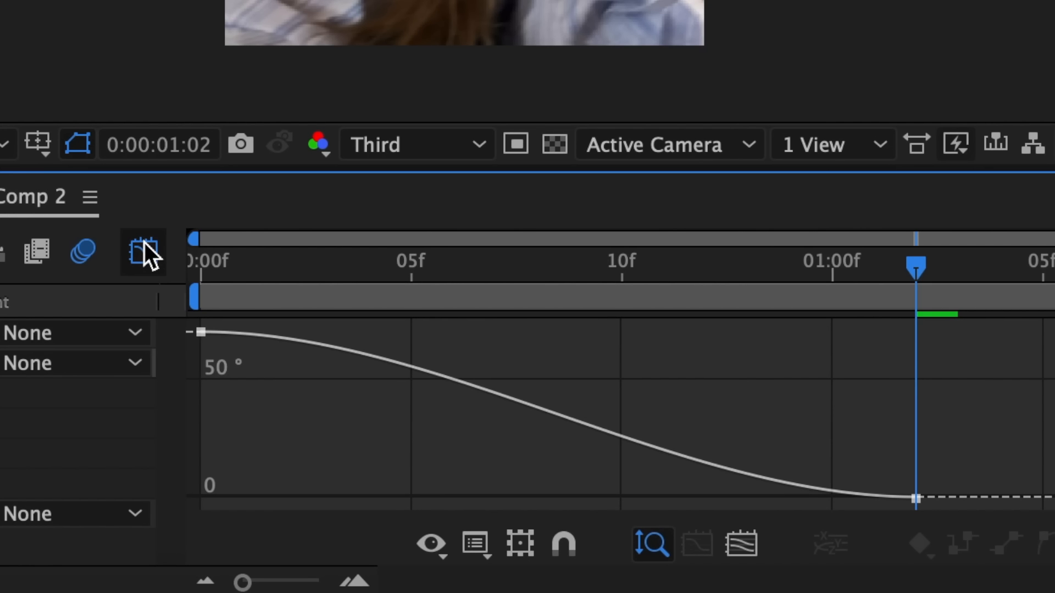
drag(438, 332, 160, 432)
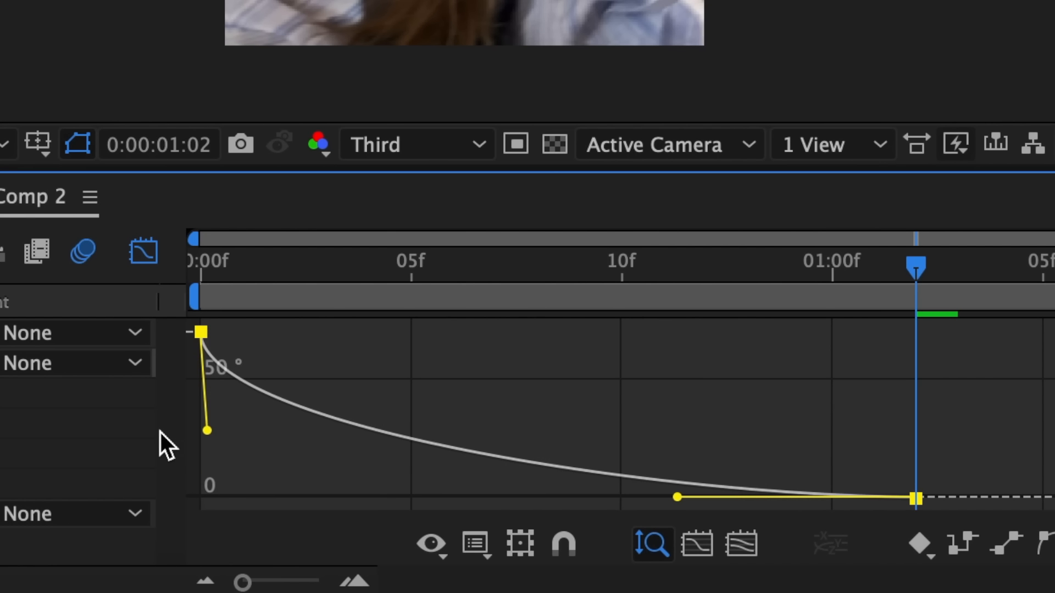
drag(671, 496, 289, 501)
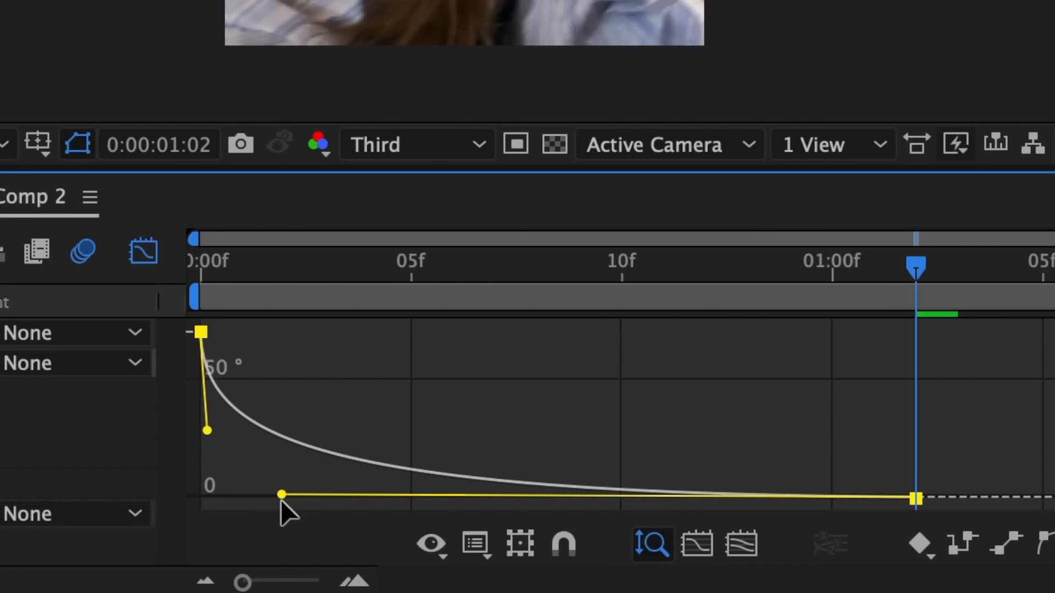
mouse_move(280, 501)
mouse_down()
mouse_move(276, 549)
mouse_move(281, 475)
mouse_move(282, 484)
mouse_up()
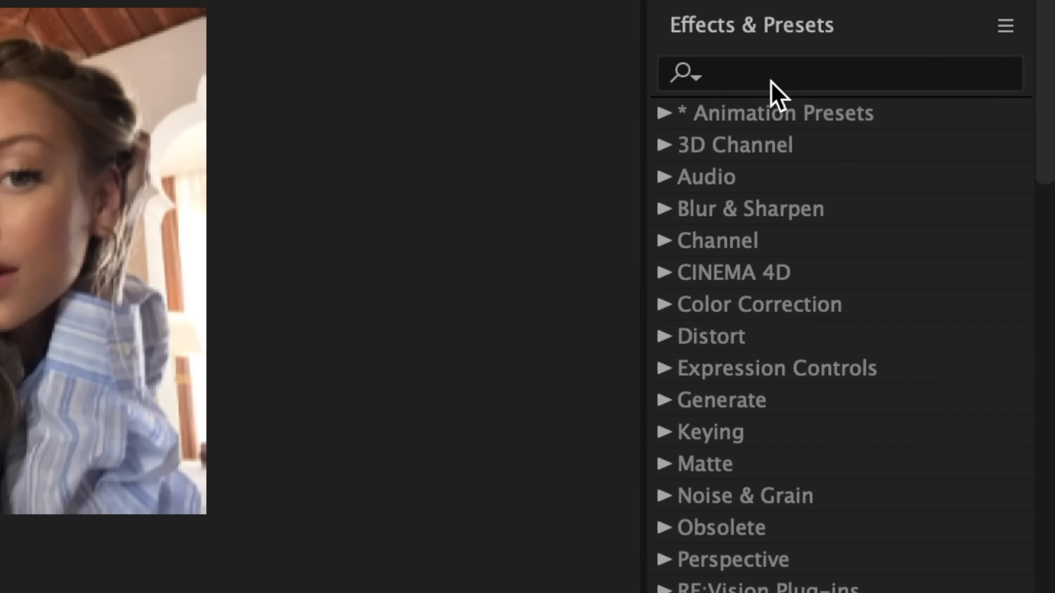
Find the Motion Tile effect and apply it to the IMG_9473 layer in Comp 3.
click(772, 77)
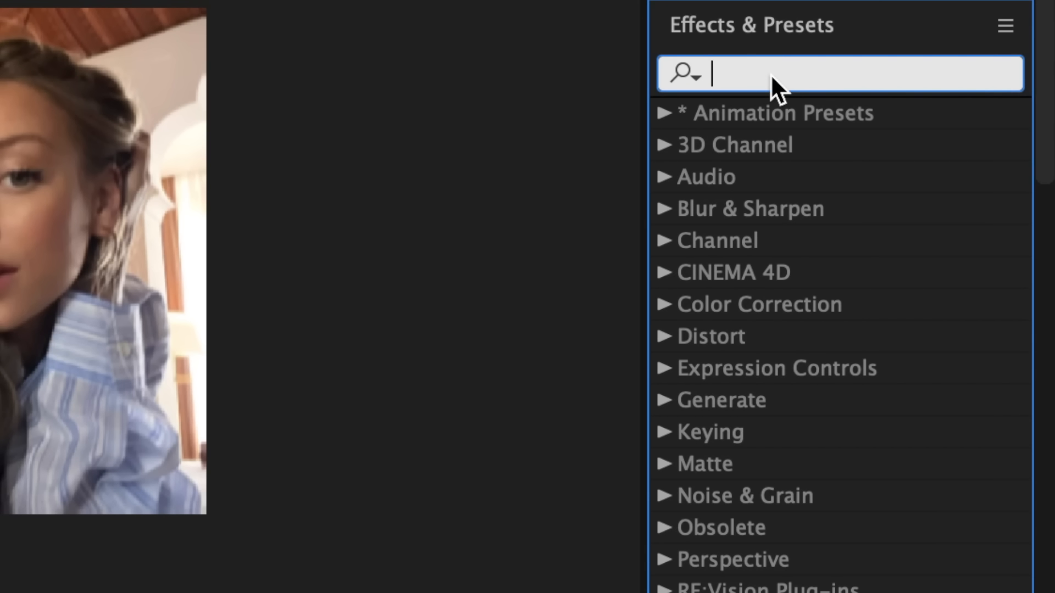
text(motion)
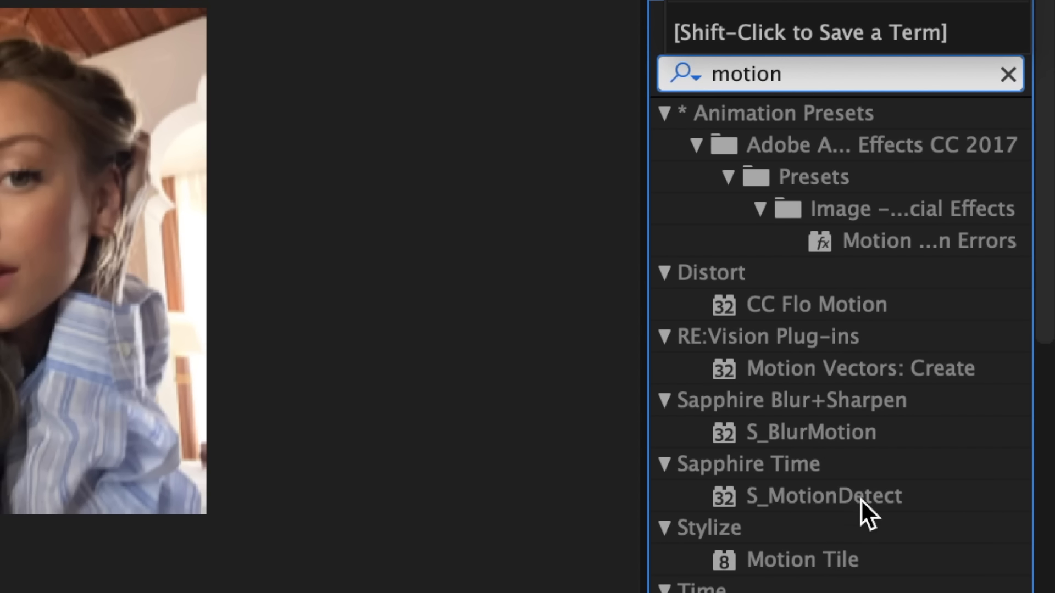
drag(802, 560, 517, 492)
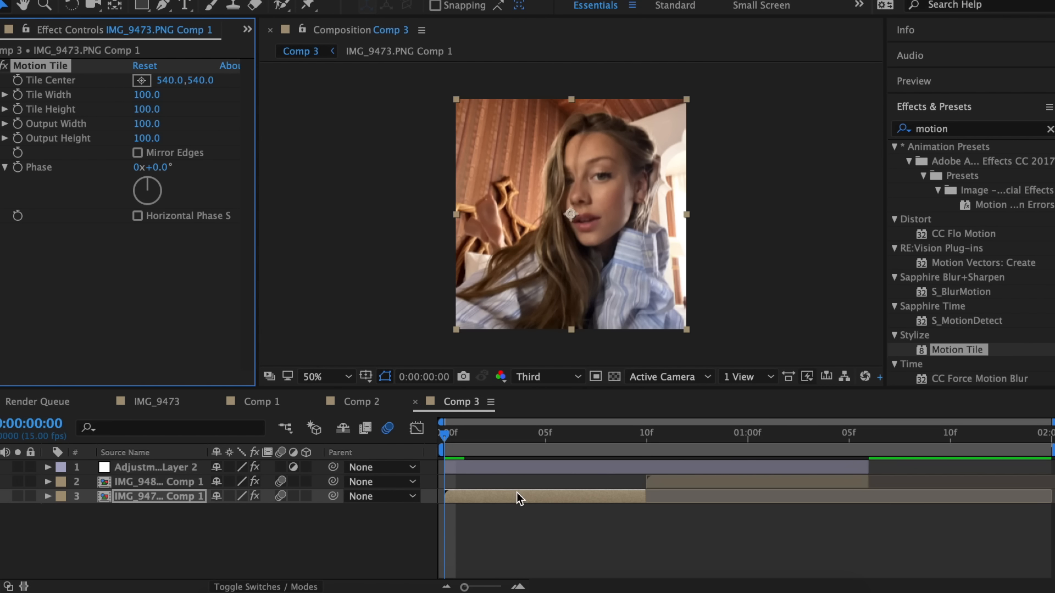
Set Motion Tile's Output Width and Output Height to 250 and enable Mirror Edges.
click(147, 123)
text(250)
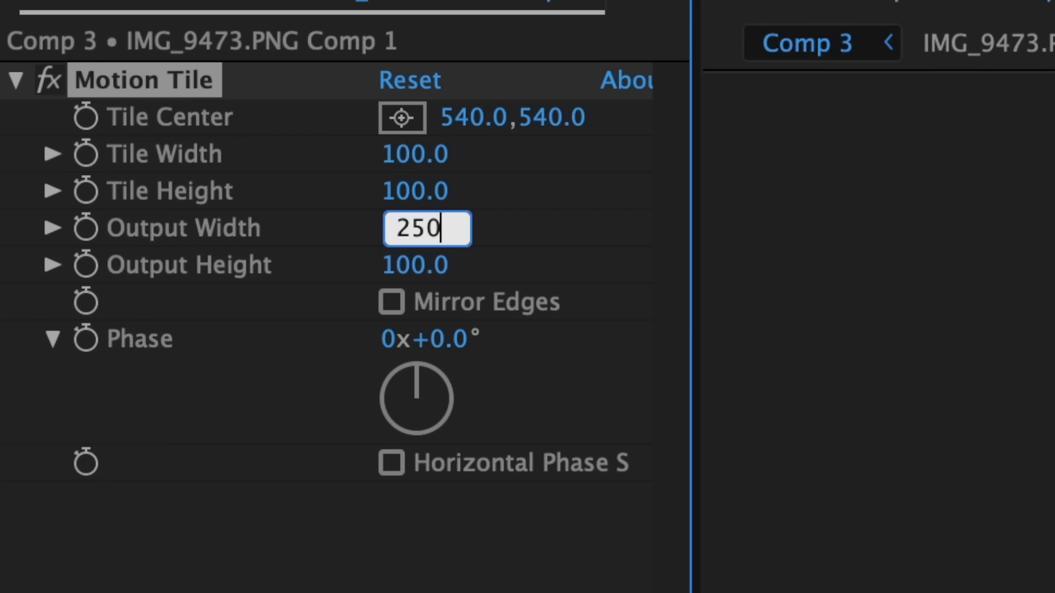
key(Return)
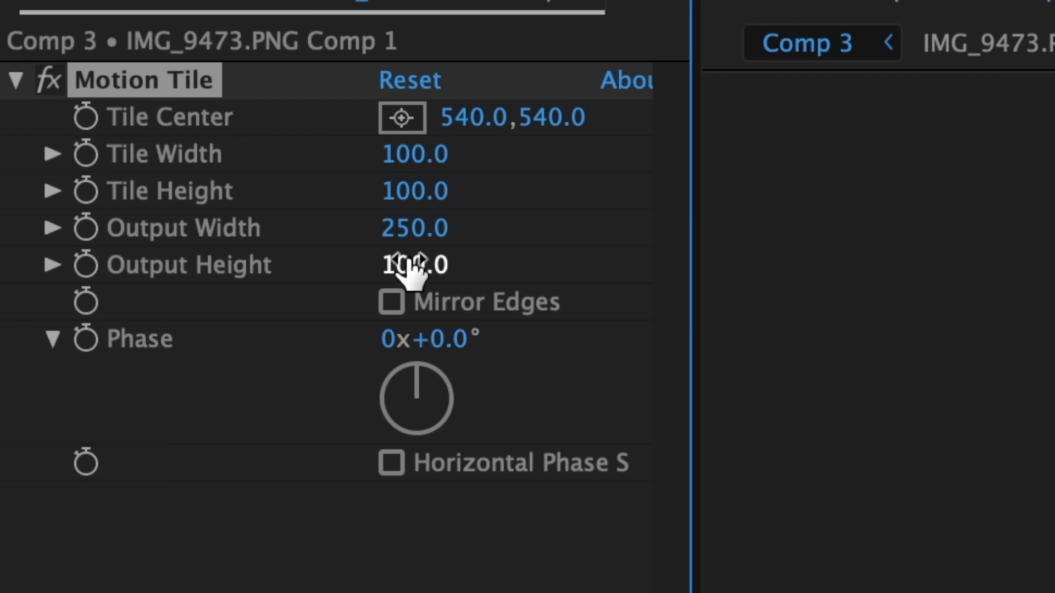
click(410, 263)
text(250)
key(Return)
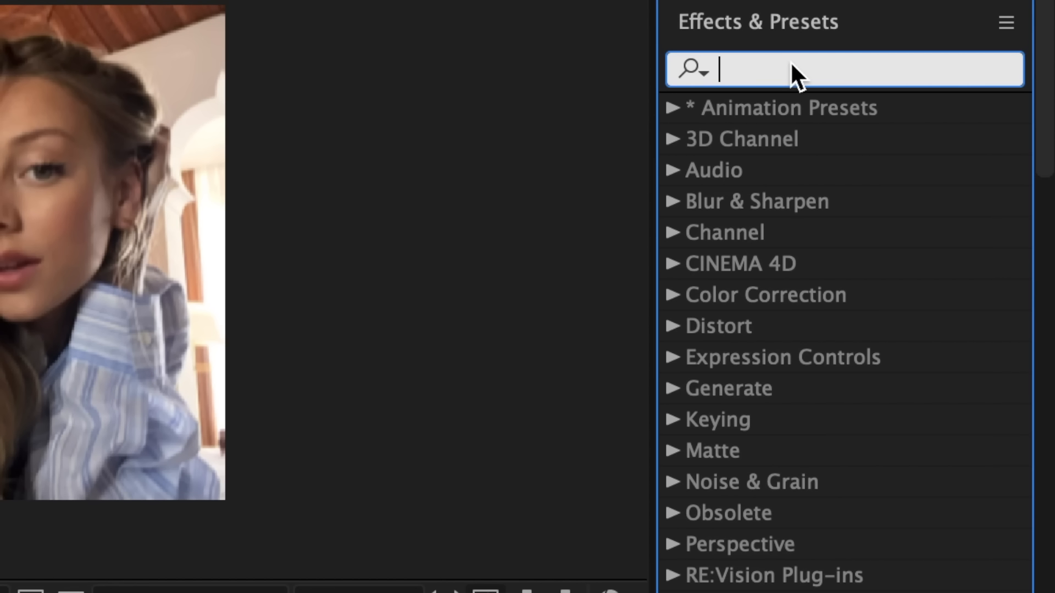
Find the Distort effect Warp and apply it to the IMG_9473 and IMG_9488 layers.
text(war)
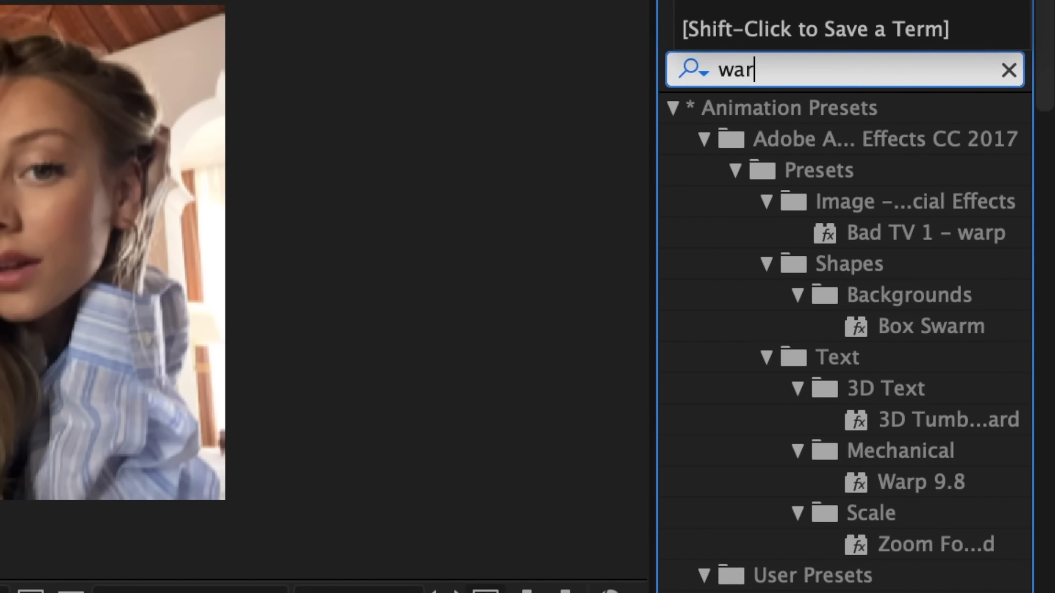
text(p)
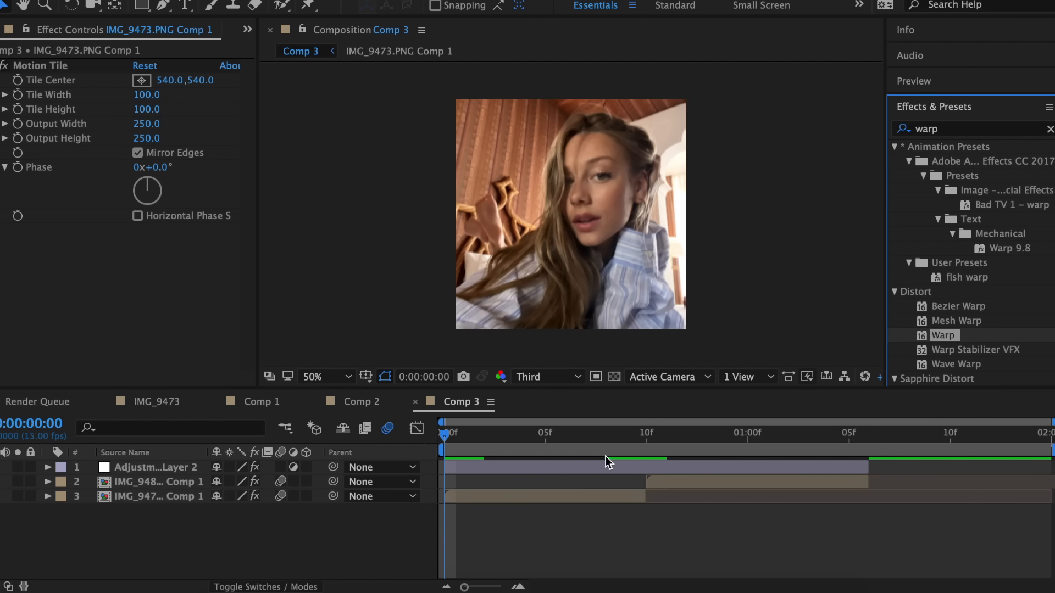
click(599, 497)
double_click(948, 336)
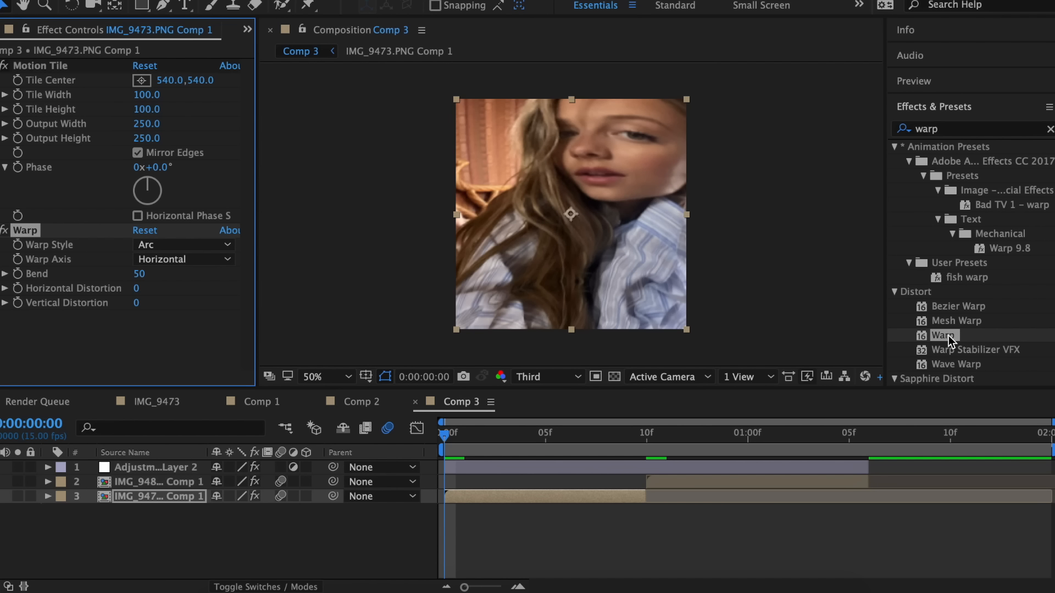
click(734, 483)
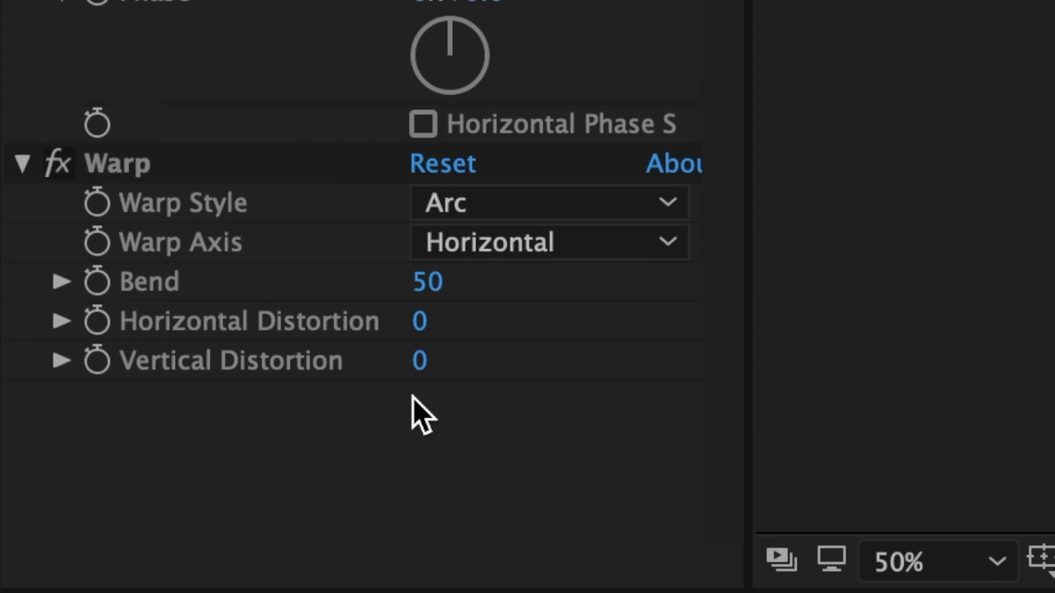
Set the IMG_9473 layer's Warp Style to Squeeze and keyframe its Bend at 0 at 0:00:00:02.
click(558, 203)
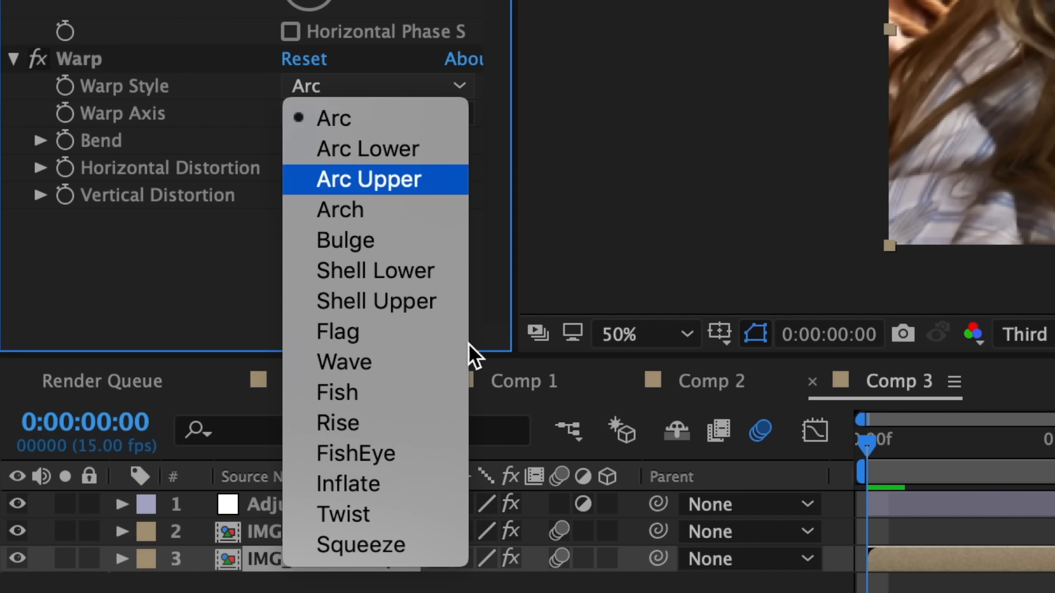
click(410, 547)
click(939, 453)
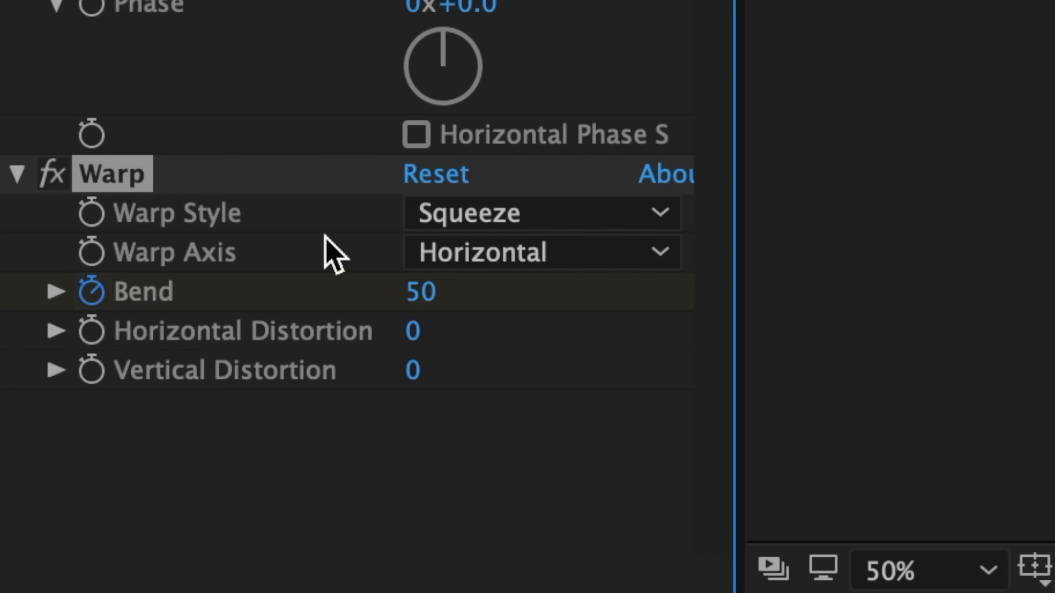
click(429, 292)
text(0)
key(Return)
Keyframe the Warp Bend at -60 on the IMG_9473 layer's last frame, 0:00:00:09.
key(o)
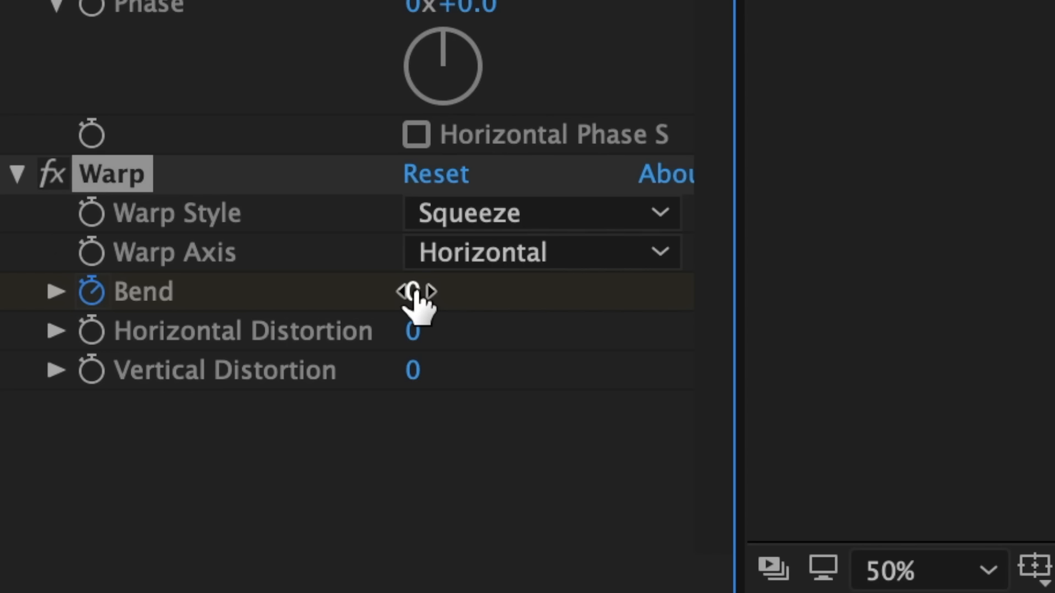
click(419, 291)
text(-60)
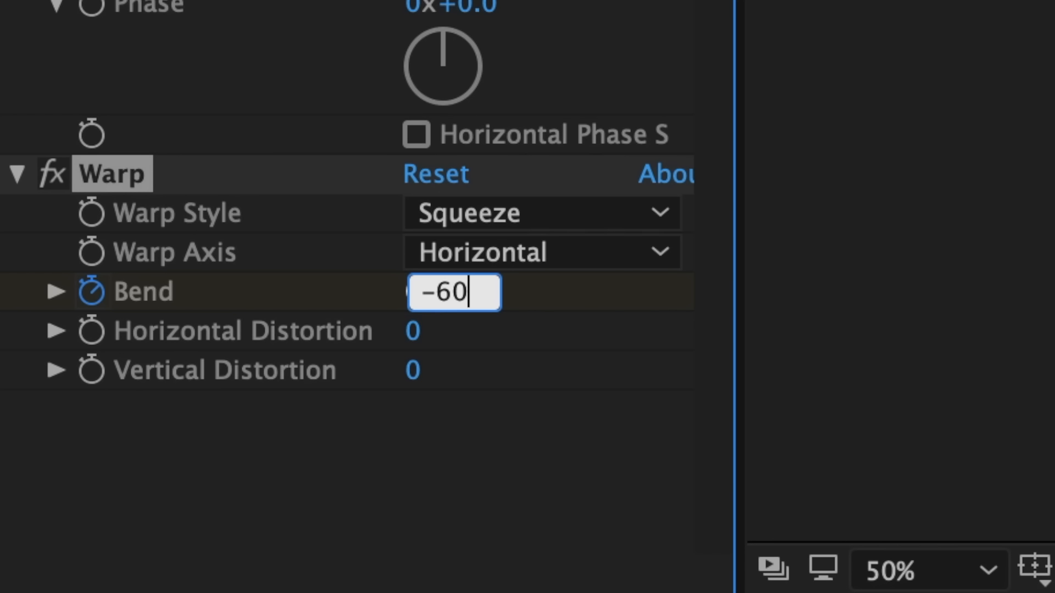
key(Return)
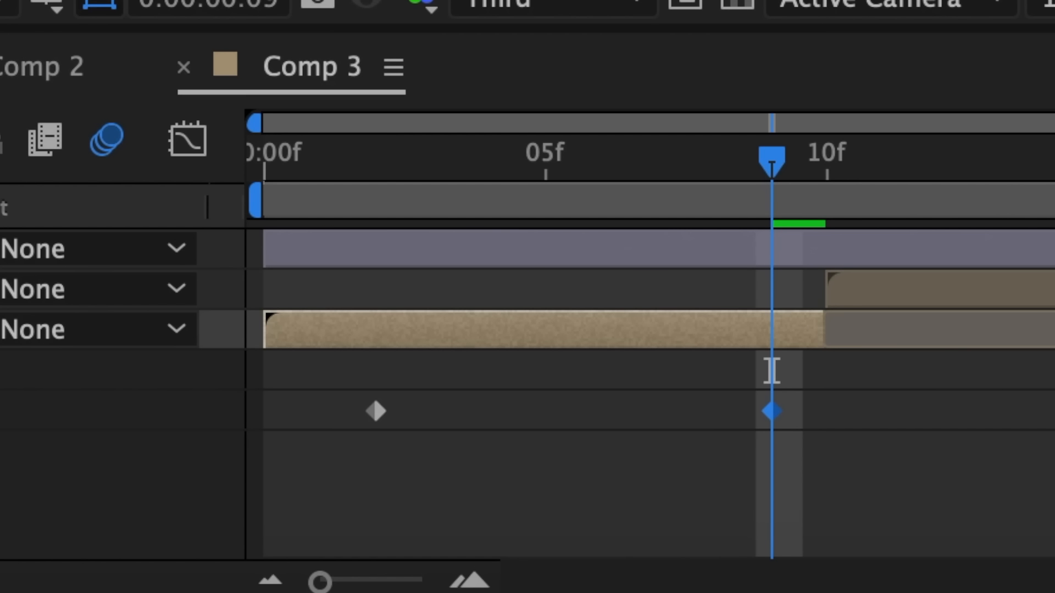
Apply Easy Ease to both Bend keyframes of the IMG_9473 layer.
click(376, 411)
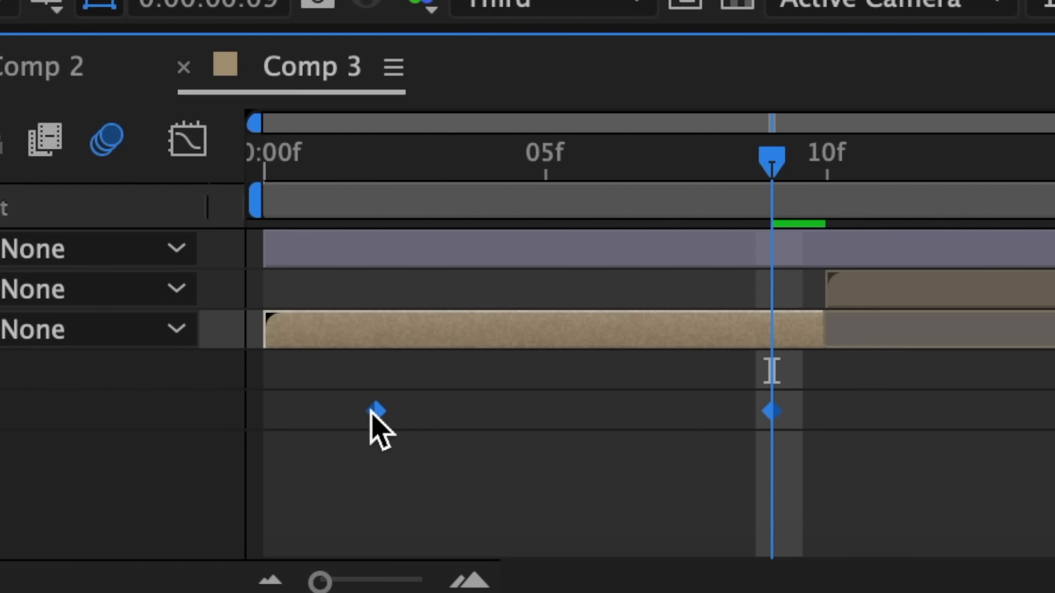
right_click(377, 412)
mouse_move(443, 558)
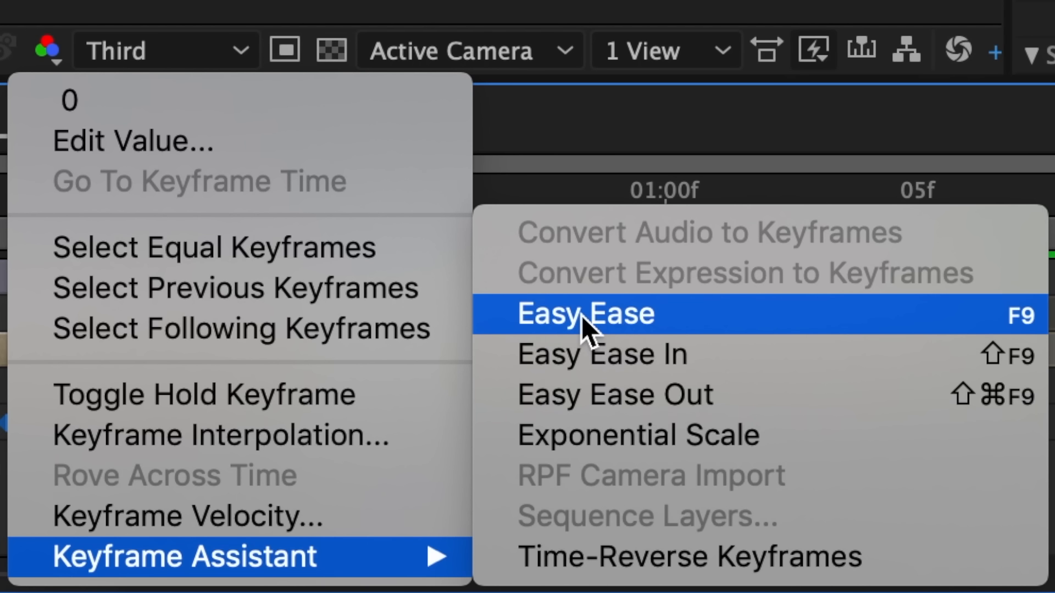
click(581, 316)
Reshape the Bend speed graph to peak late, lengthening the first keyframe's handle to about 84% influence and shortening the last one's.
click(237, 220)
click(648, 470)
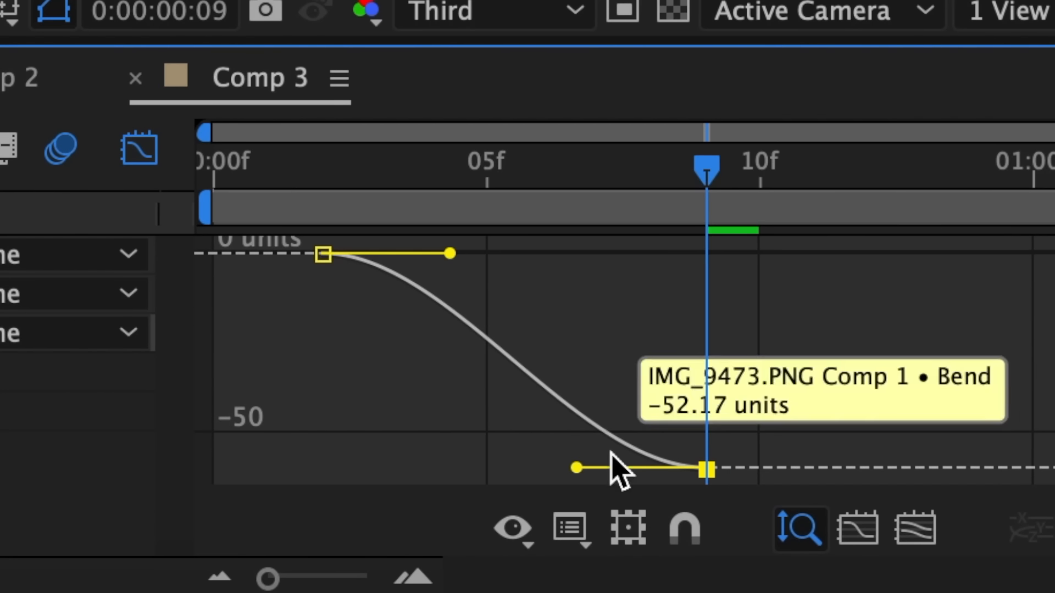
click(610, 551)
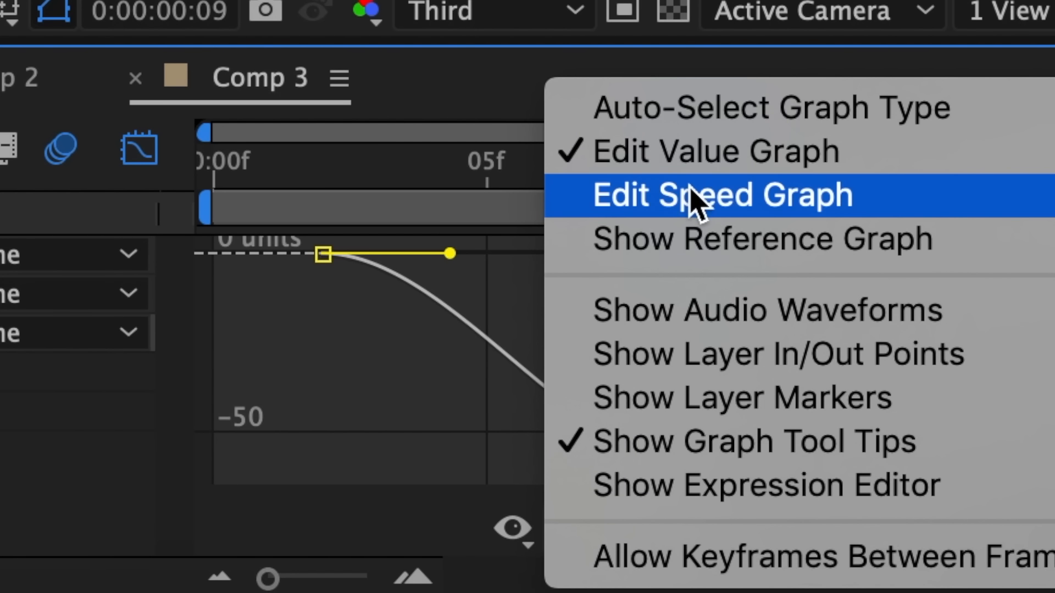
click(696, 199)
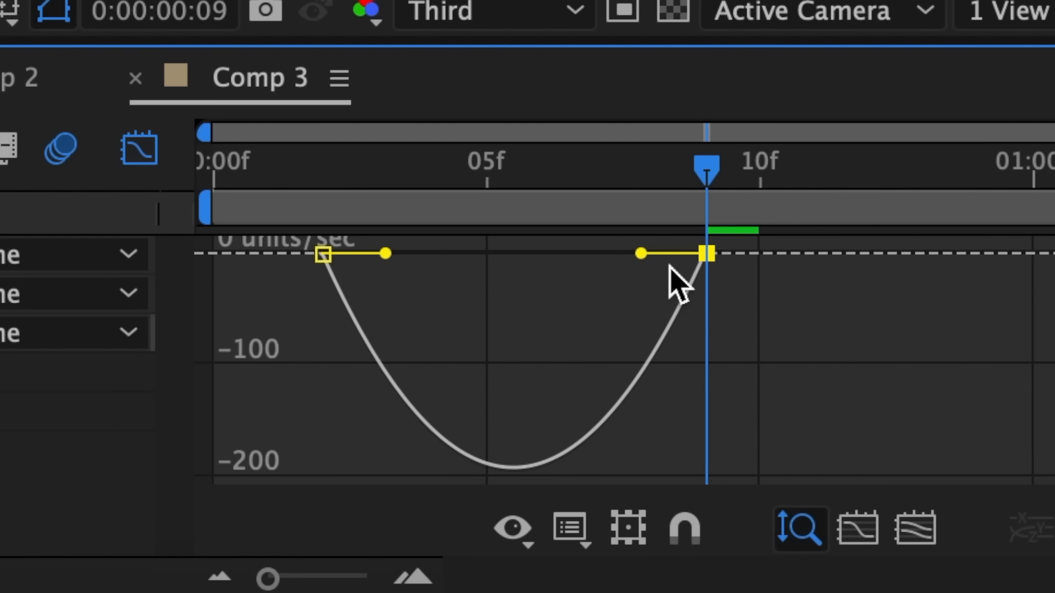
drag(641, 254, 691, 254)
drag(386, 254, 485, 254)
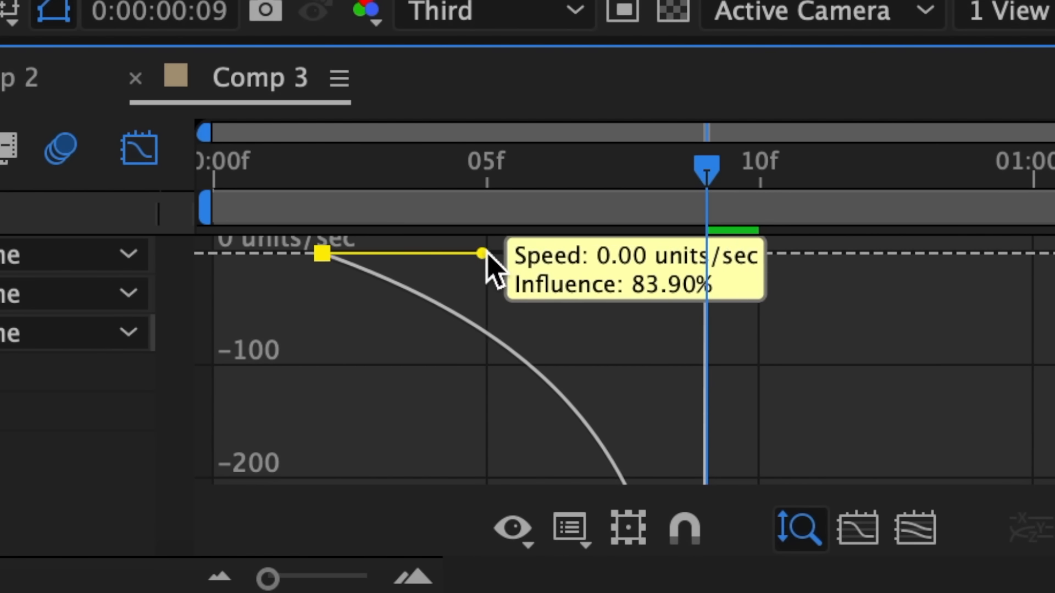
key(Home)
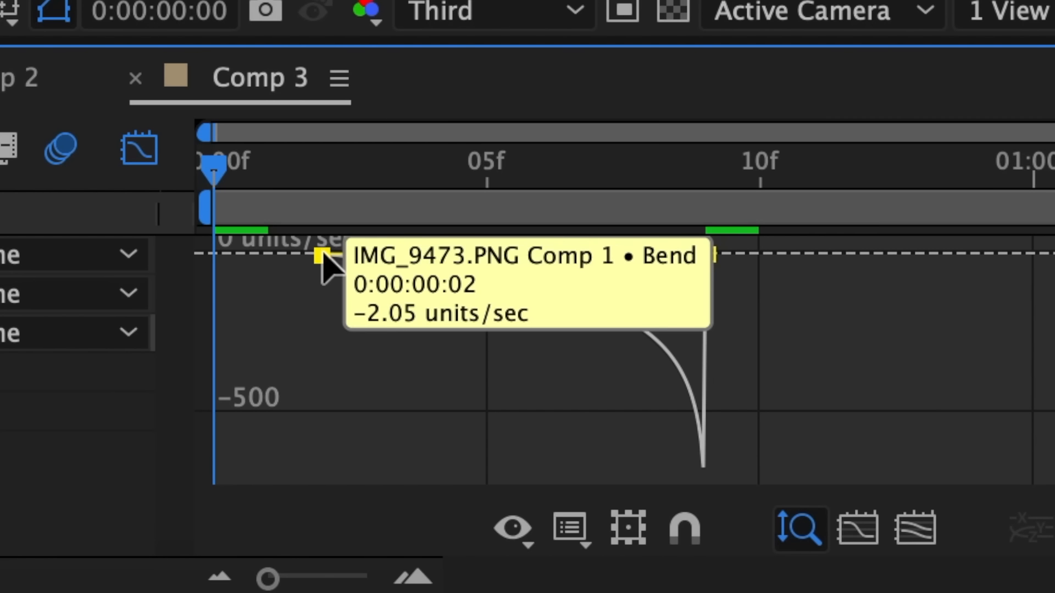
mouse_move(323, 254)
mouse_down()
mouse_move(325, 224)
mouse_move(326, 252)
mouse_up()
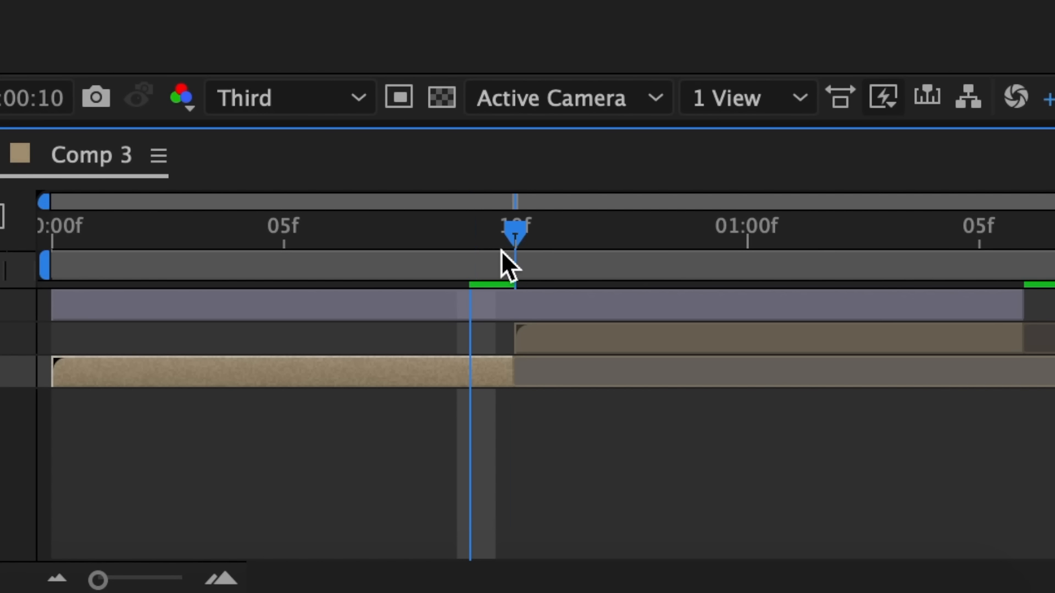
Set the IMG_9488 layer's Warp Style to Squeeze and keyframe its Bend at 60 at 0:00:00:10.
click(552, 332)
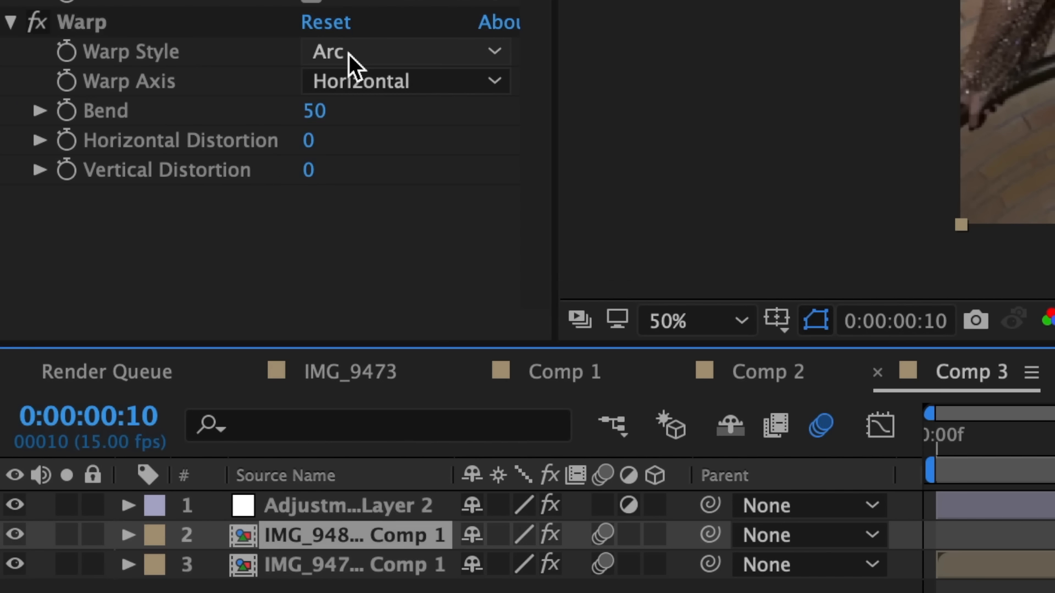
click(489, 188)
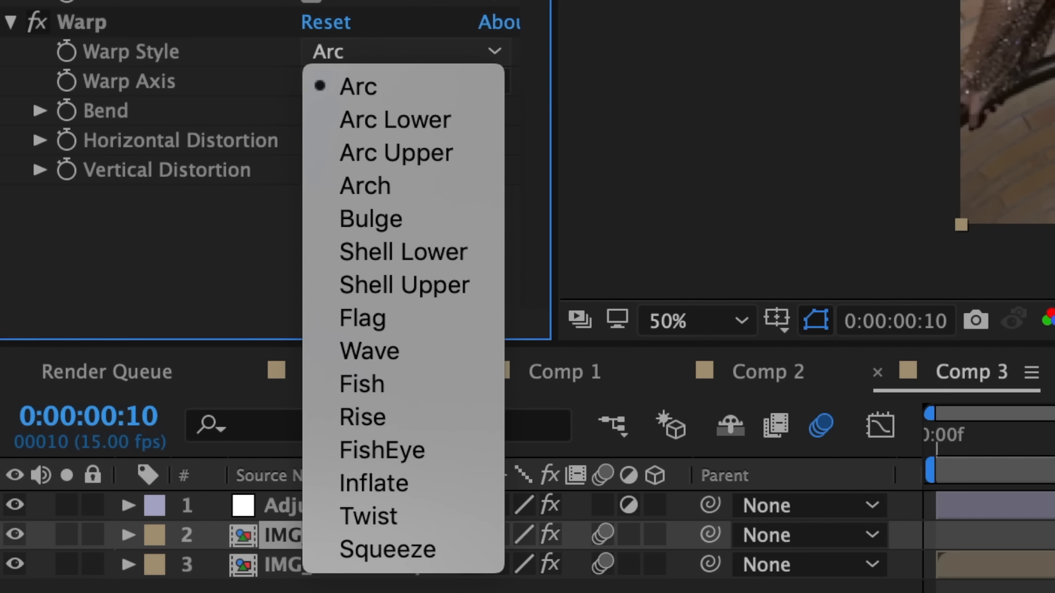
click(404, 551)
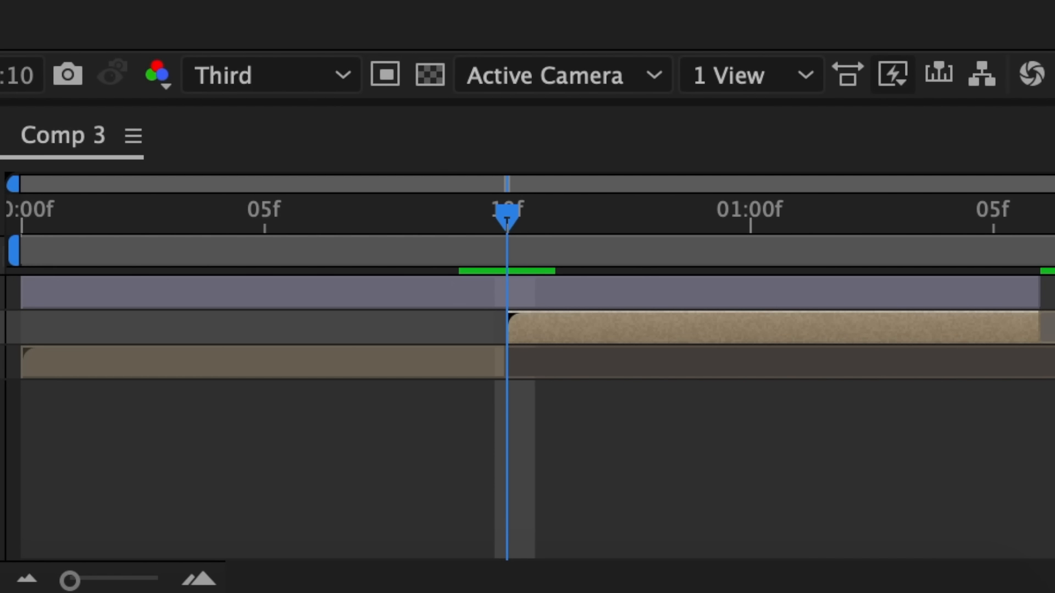
click(99, 274)
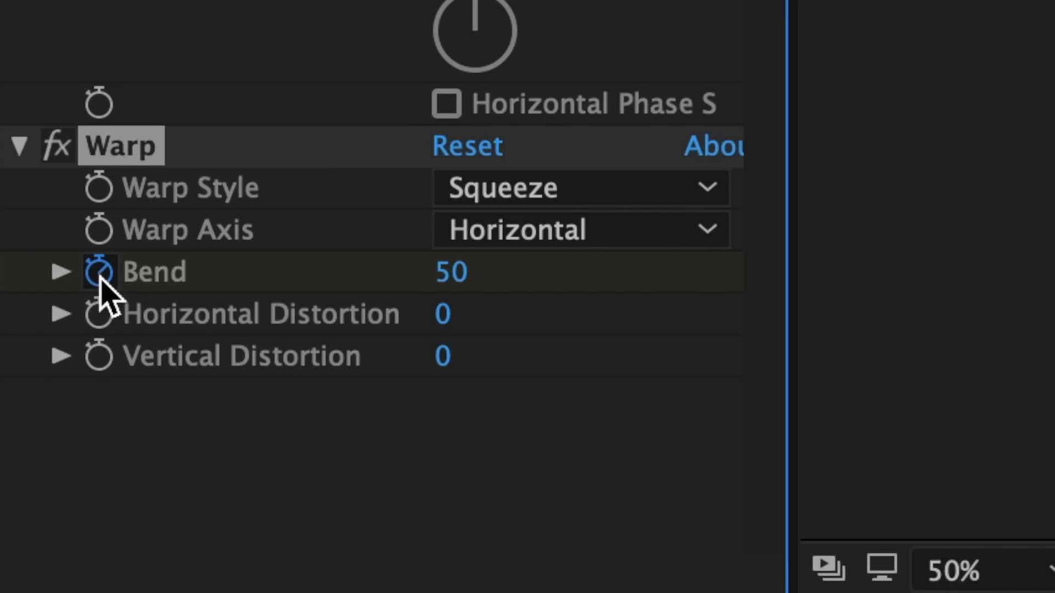
click(463, 275)
text(60)
key(Return)
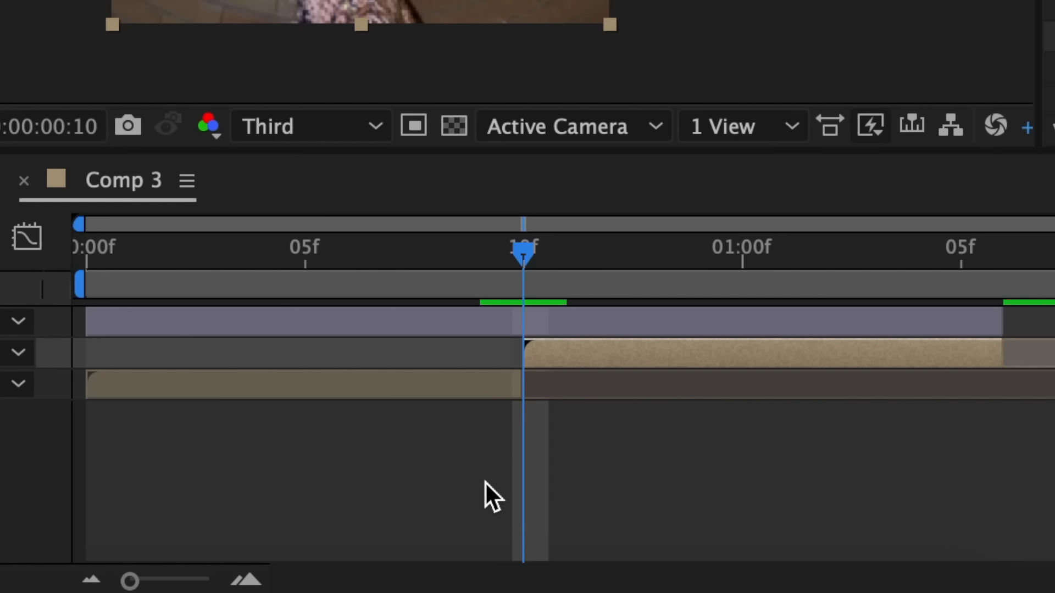
Keyframe the IMG_9488 layer's Warp Bend at 0 at 0:00:01:05.
key(space)
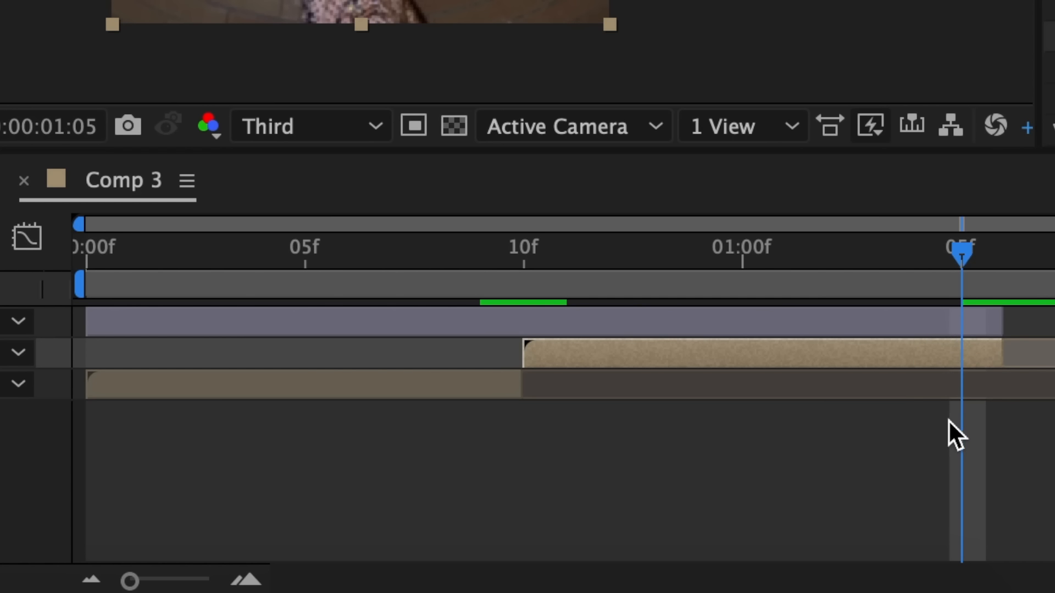
click(431, 301)
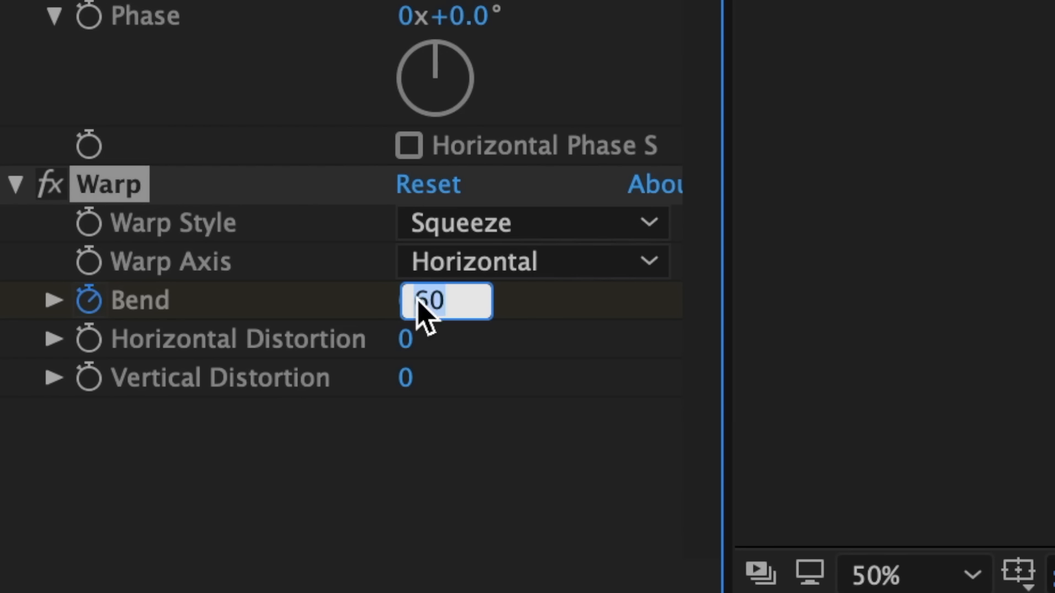
text(0)
key(Return)
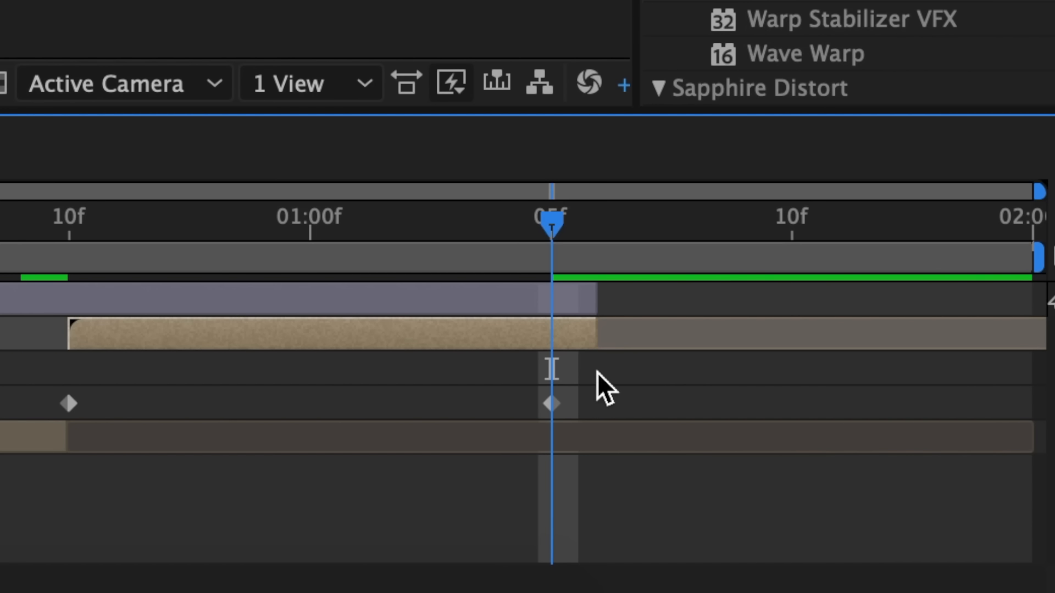
Apply Easy Ease to both Bend keyframes of the IMG_9488 layer.
drag(596, 374, 75, 407)
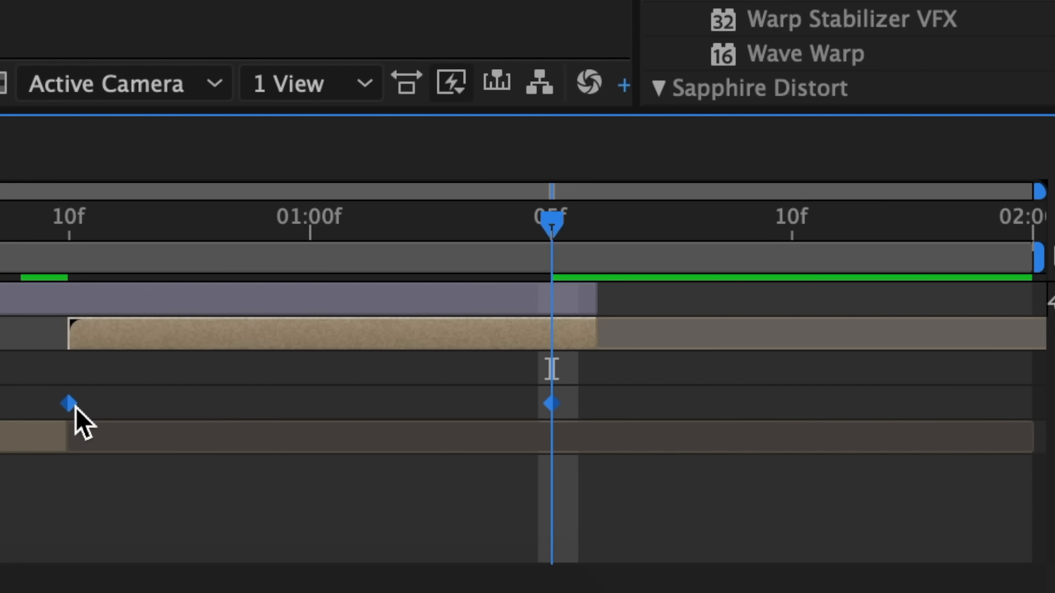
right_click(75, 406)
mouse_move(157, 559)
click(668, 336)
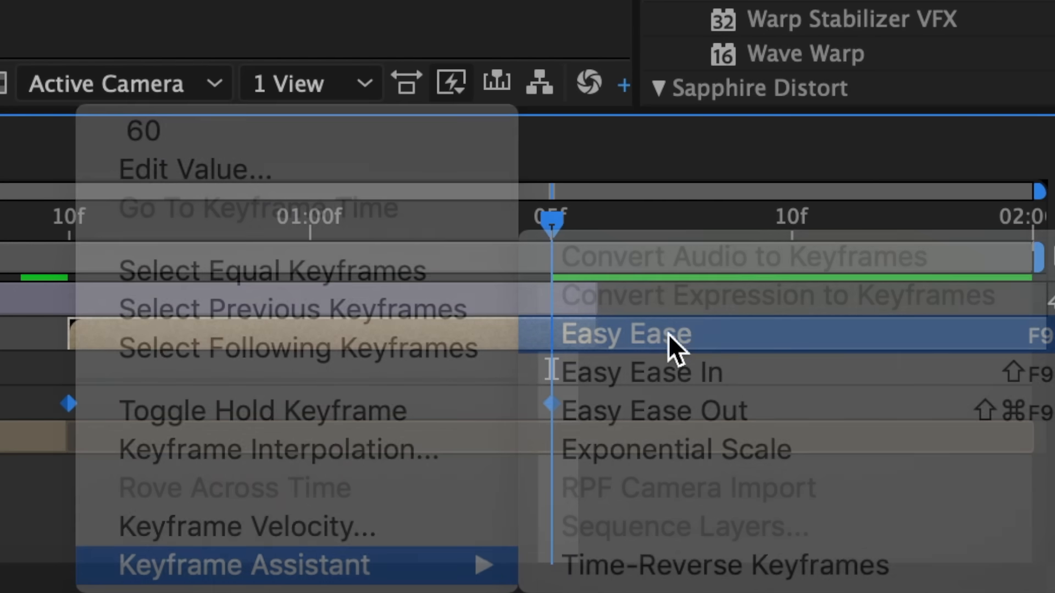
Reshape the IMG_9488 layer's Bend speed graph to peak at the start, shortening the first keyframe's handle and lengthening the last one's.
click(127, 299)
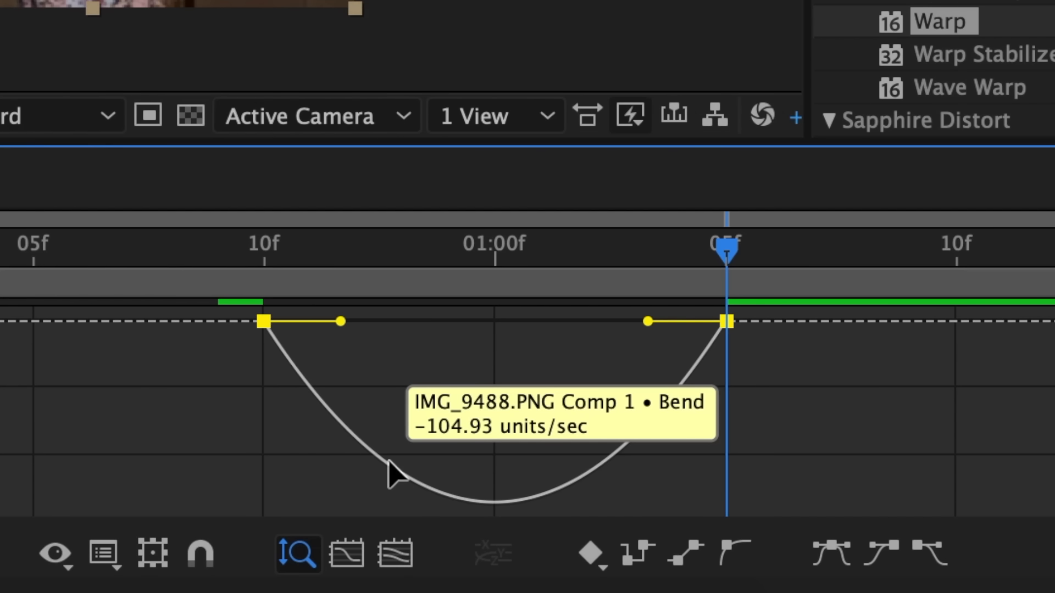
drag(341, 321, 275, 322)
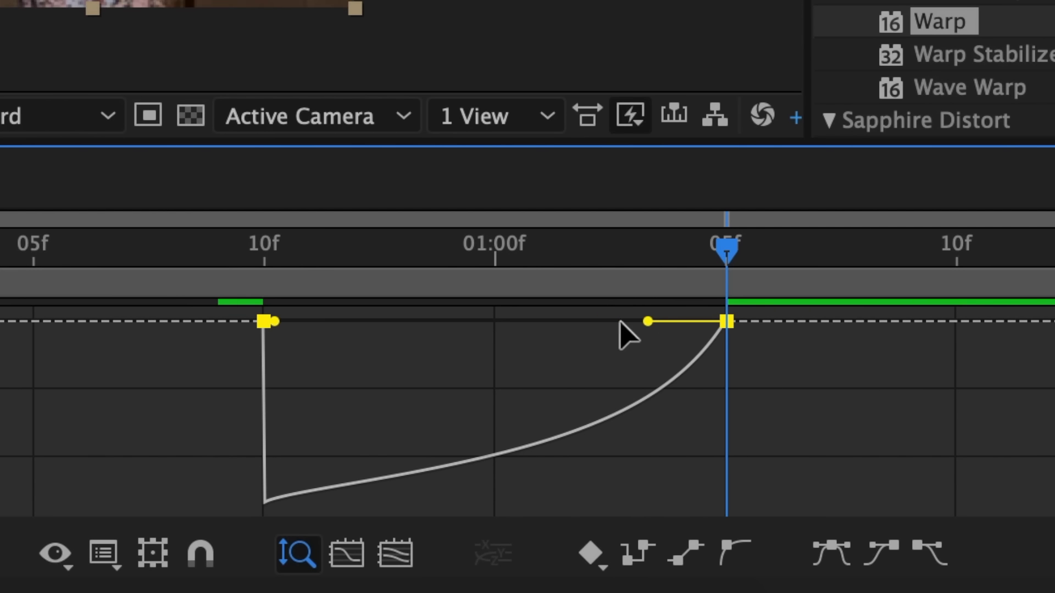
drag(648, 321, 506, 323)
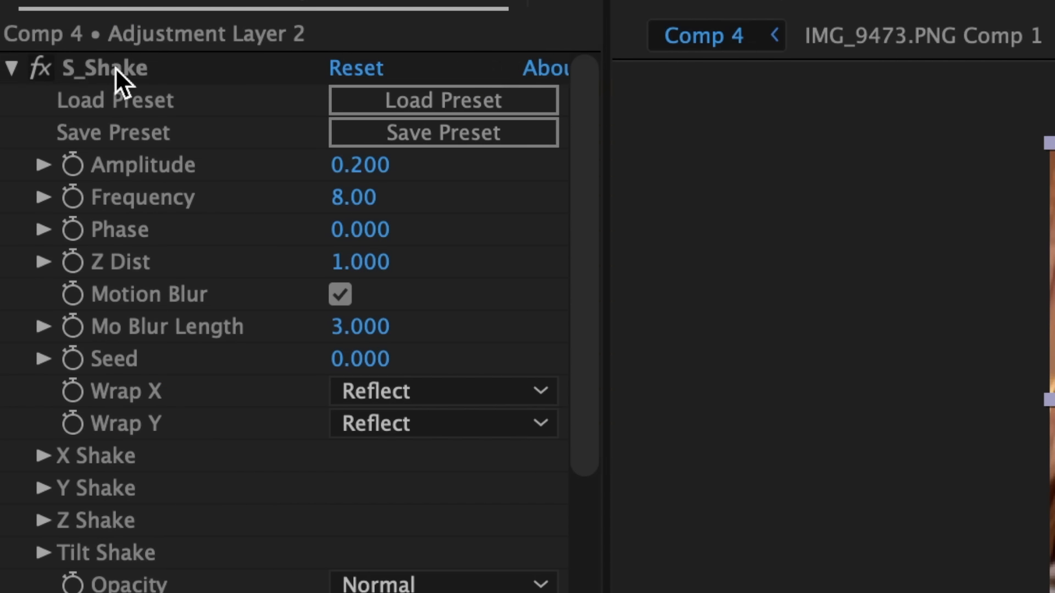
Remove S_Shake from Comp 4's Adjustment Layer 2 and pre-compose the two image layers as Pre-comp 2, moving all attributes.
click(36, 65)
key(Delete)
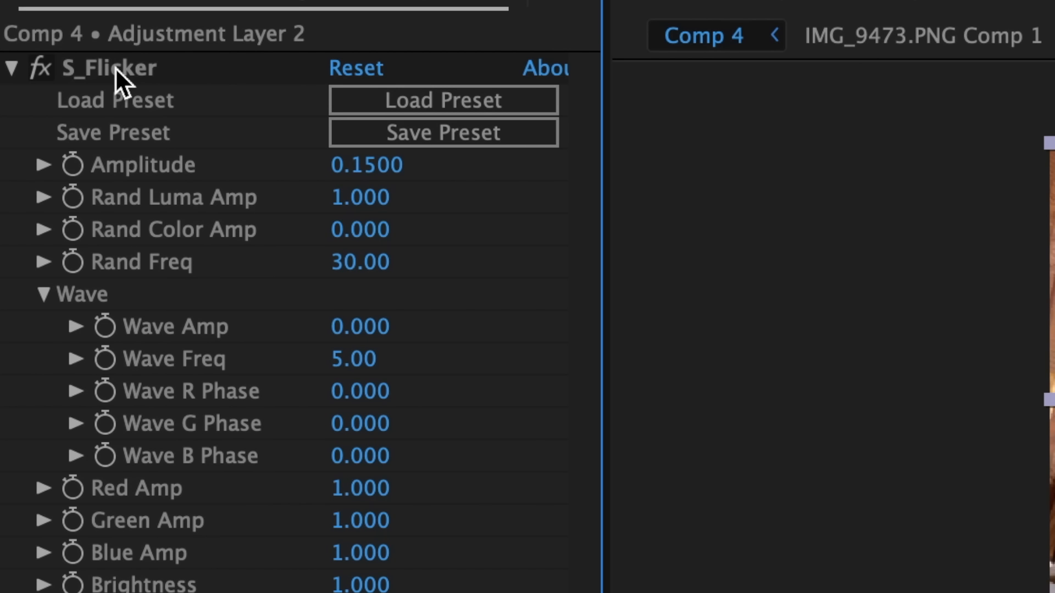
drag(155, 358, 296, 395)
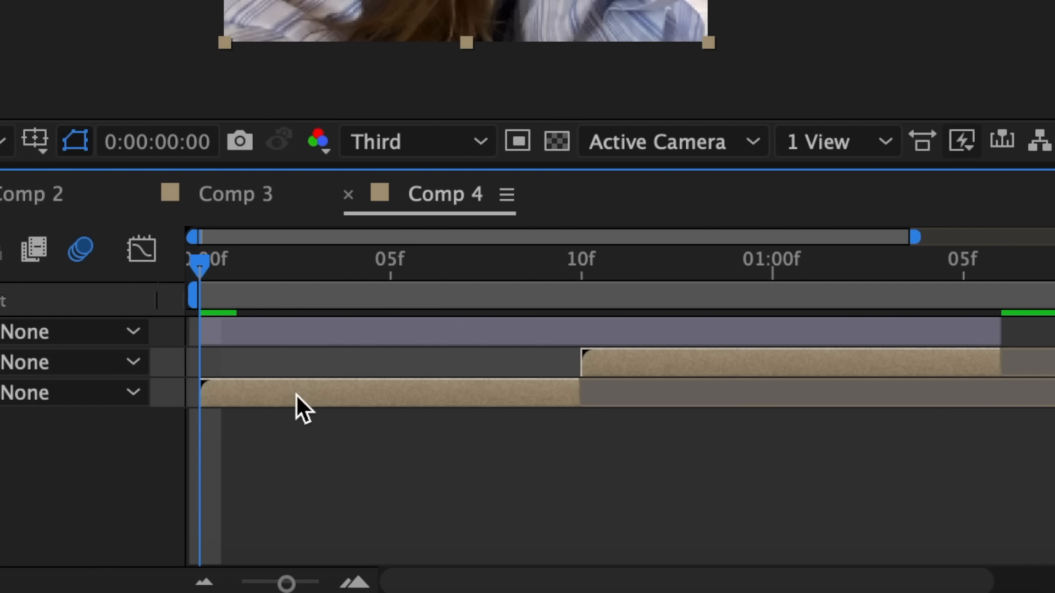
right_click(339, 391)
click(454, 282)
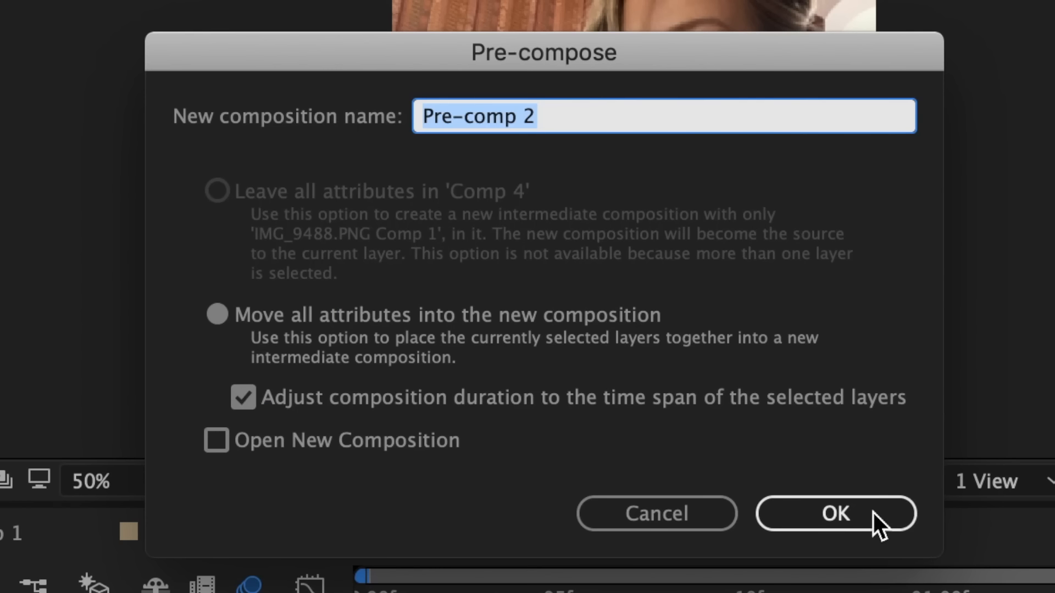
click(872, 513)
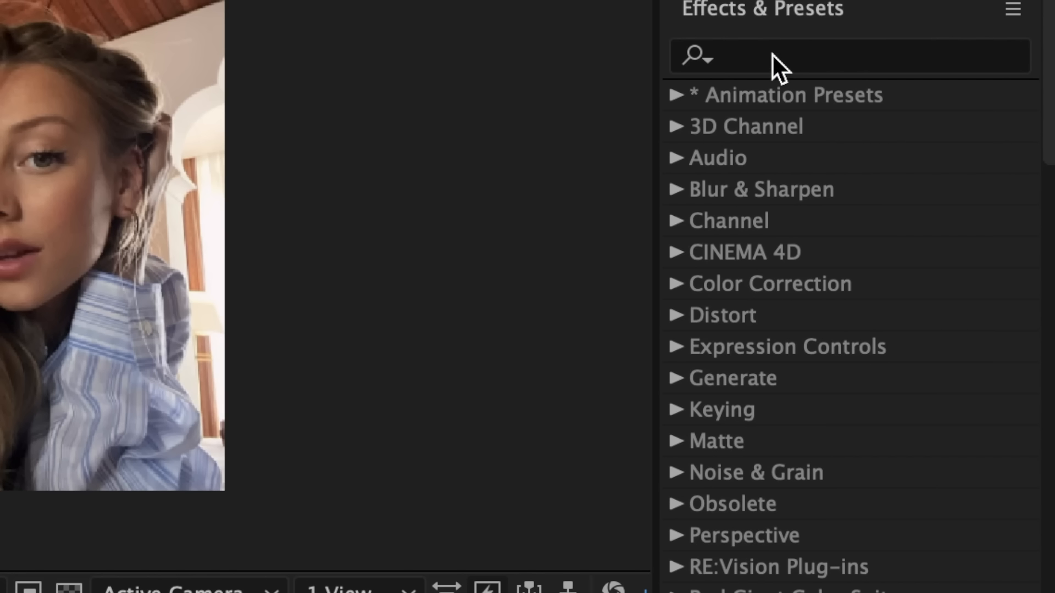
Find the Motion Tile effect and apply it to the Pre-comp 2 layer.
click(773, 54)
text(motion)
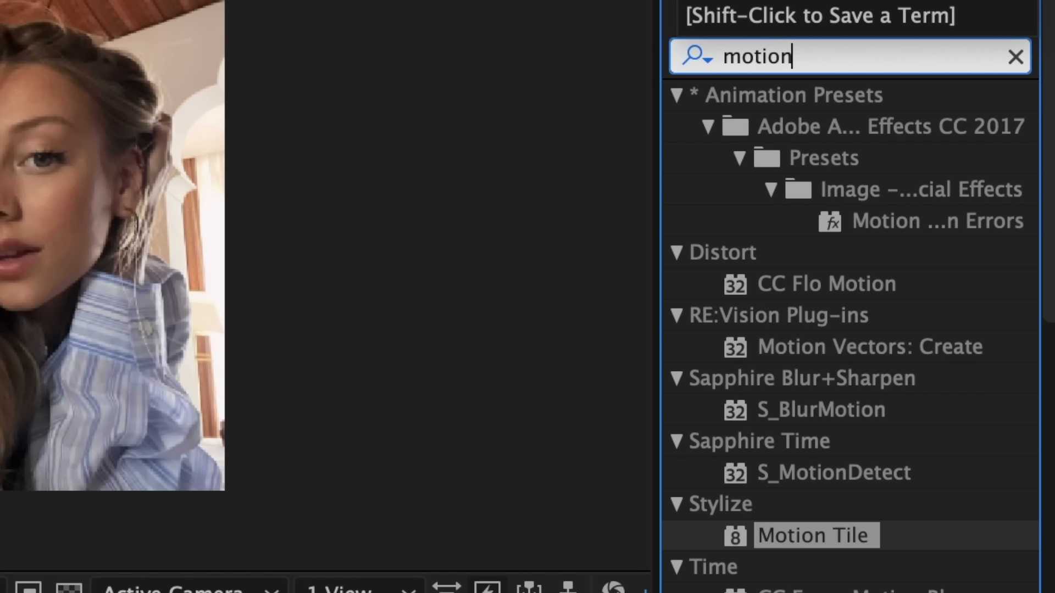
drag(813, 536, 581, 480)
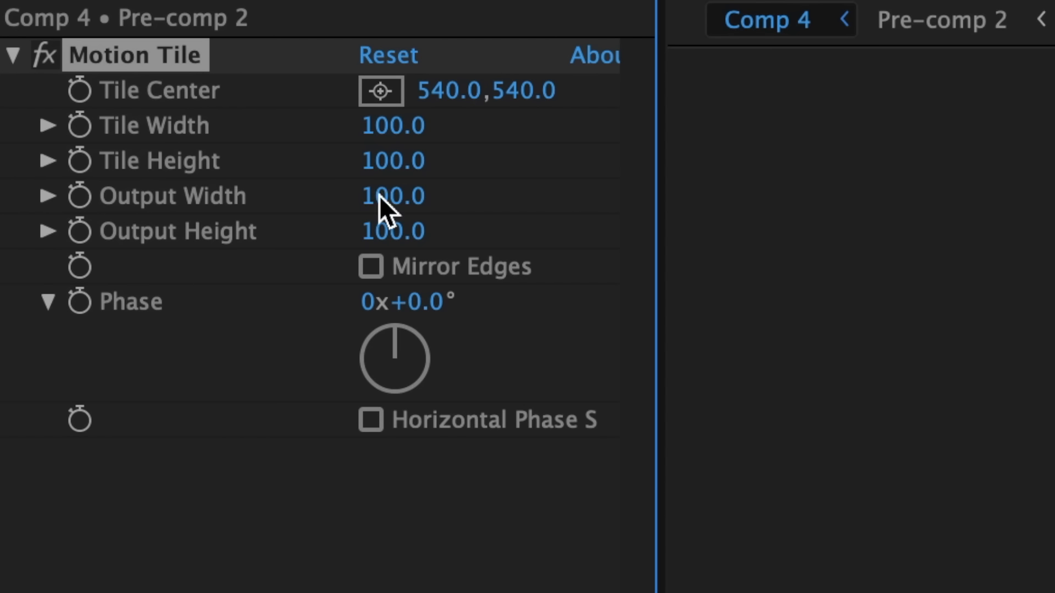
Set Motion Tile's Output Width and Output Height to 250 and enable Mirror Edges on Pre-comp 2.
click(142, 124)
text(250)
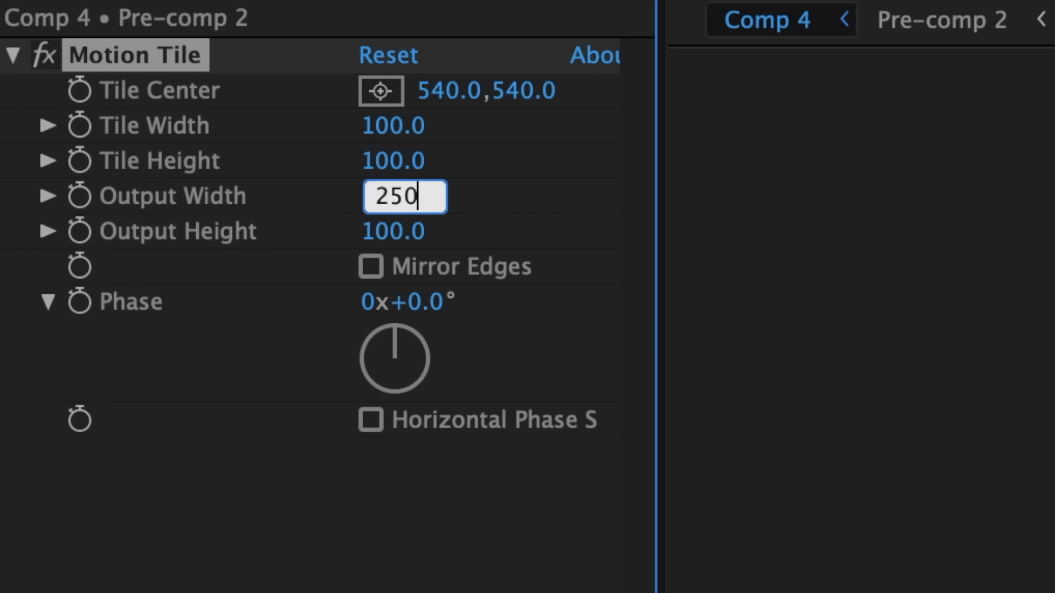
key(Return)
click(380, 231)
text(250)
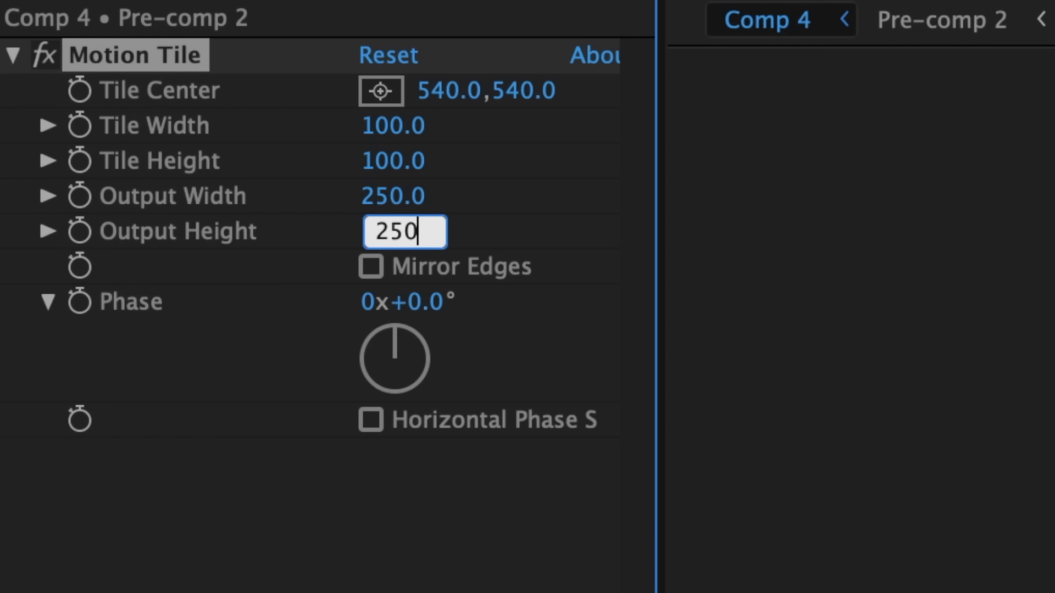
key(Return)
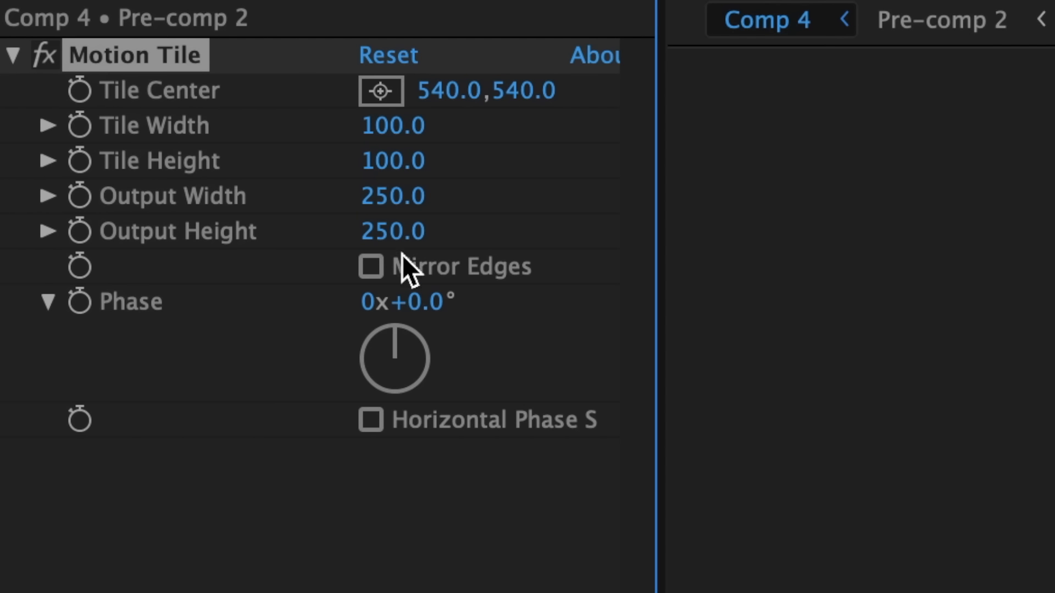
click(368, 269)
Find the Sapphire S_Shake effect and apply it to the Pre-comp 2 layer.
click(694, 127)
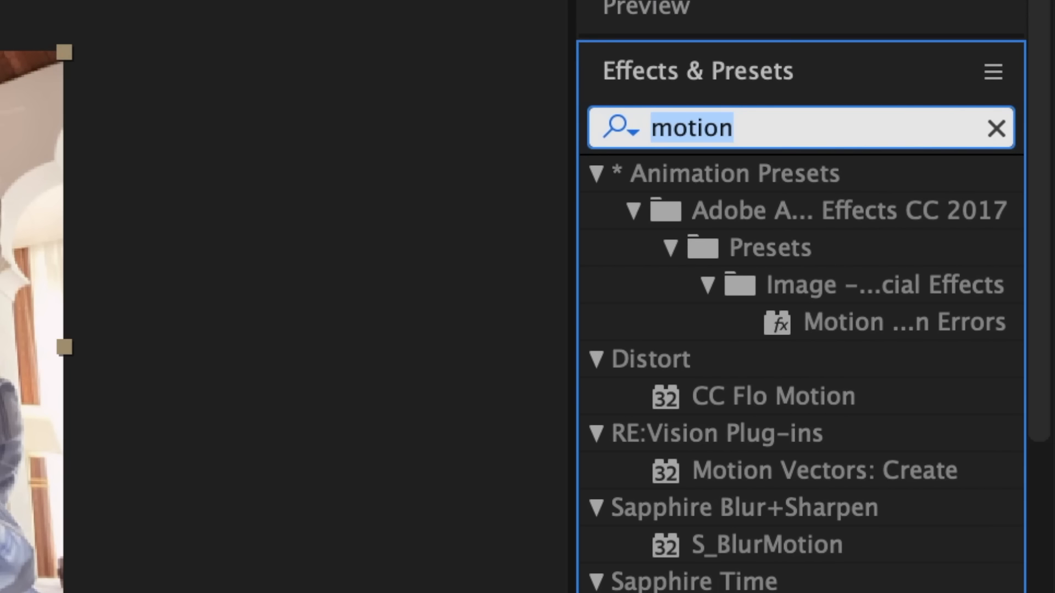
text(s_s)
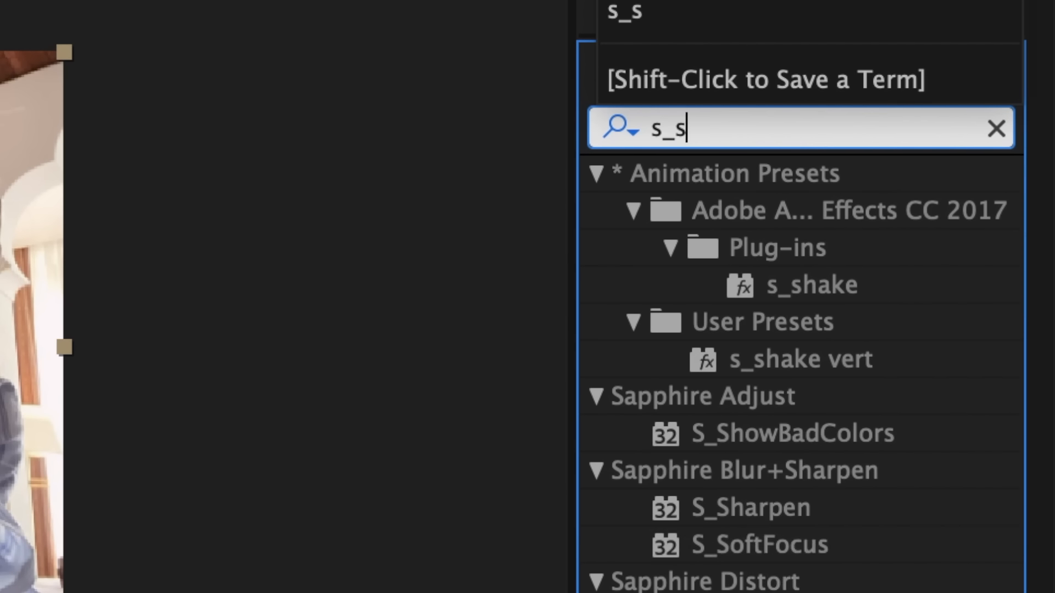
text(hake)
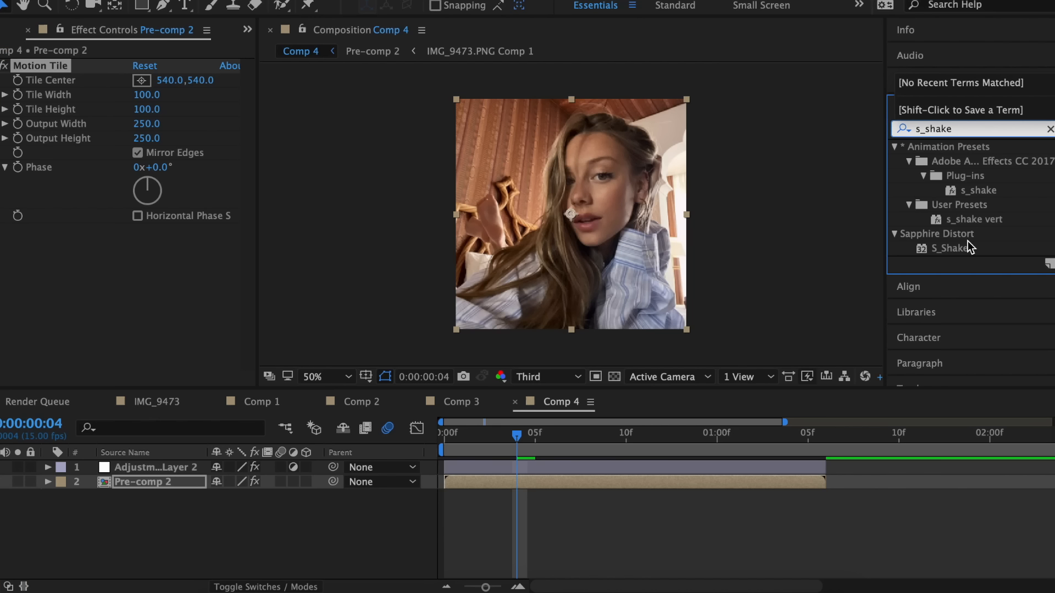
click(766, 435)
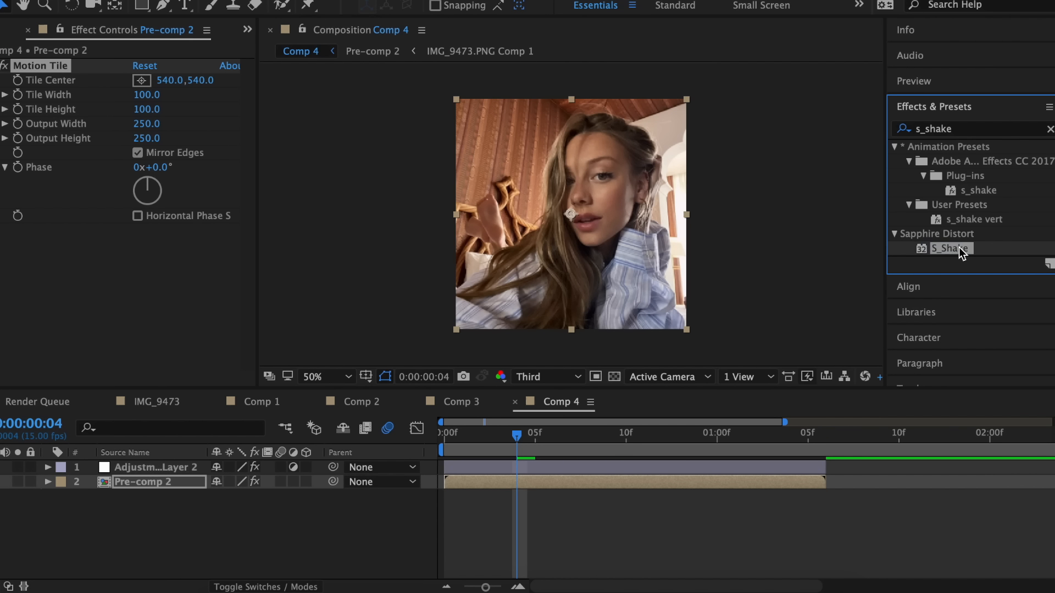
drag(961, 252, 551, 480)
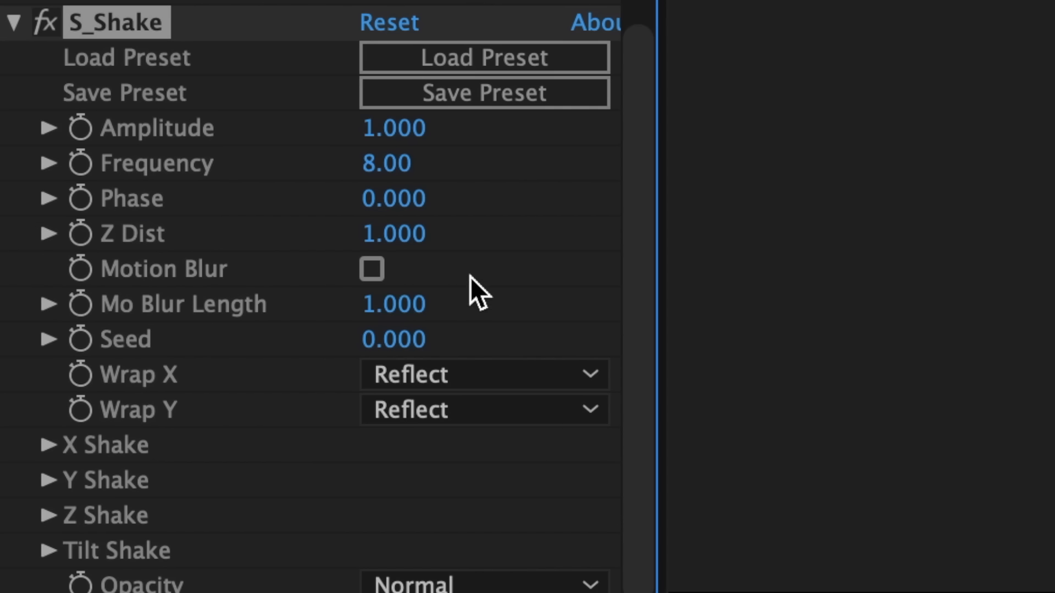
Enable S_Shake's Motion Blur with a Mo Blur Length of 3 and set its Phase to 5.
click(413, 307)
text(3)
key(Return)
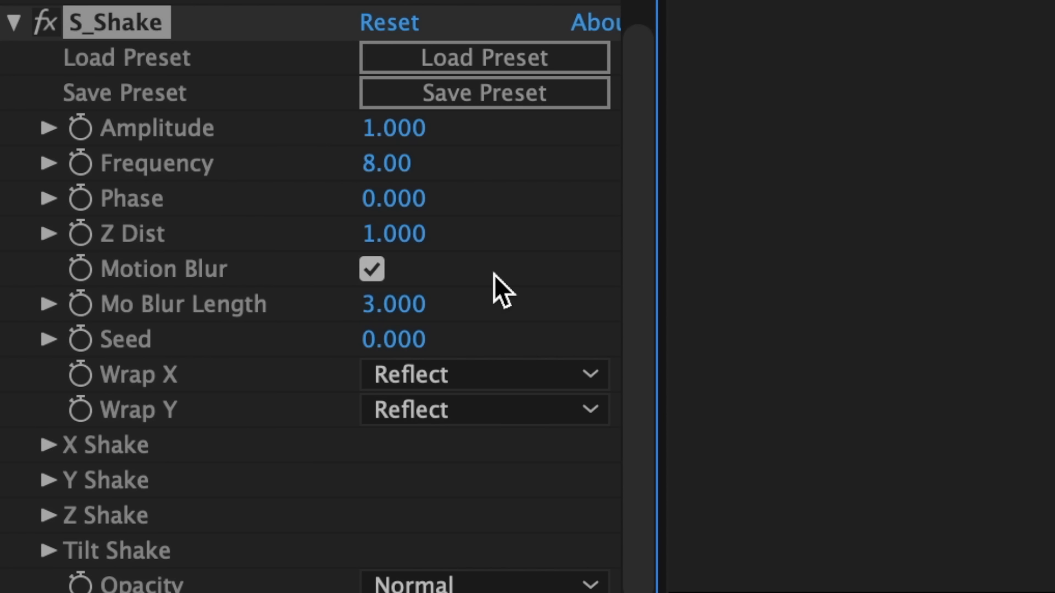
click(420, 198)
text(5)
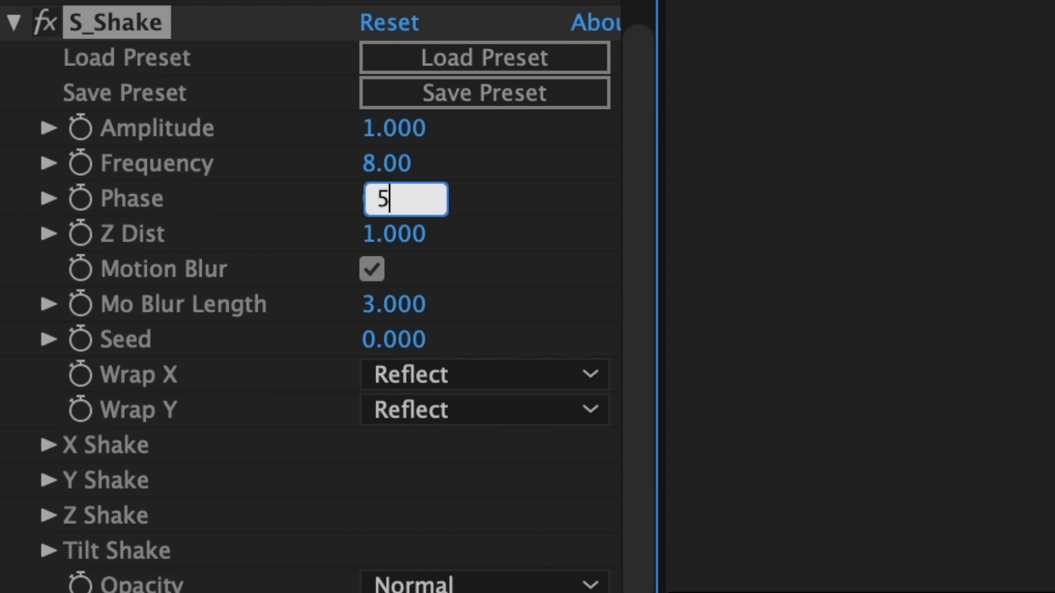
key(Return)
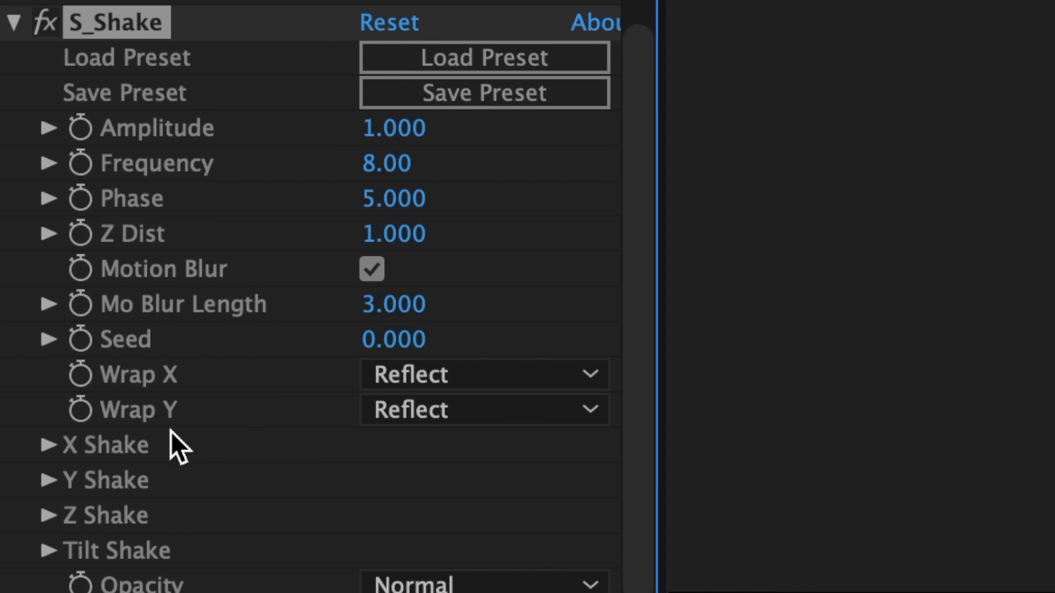
Set S_Shake's X Rand Amp and Tilt Rand Amp to 0.
click(51, 444)
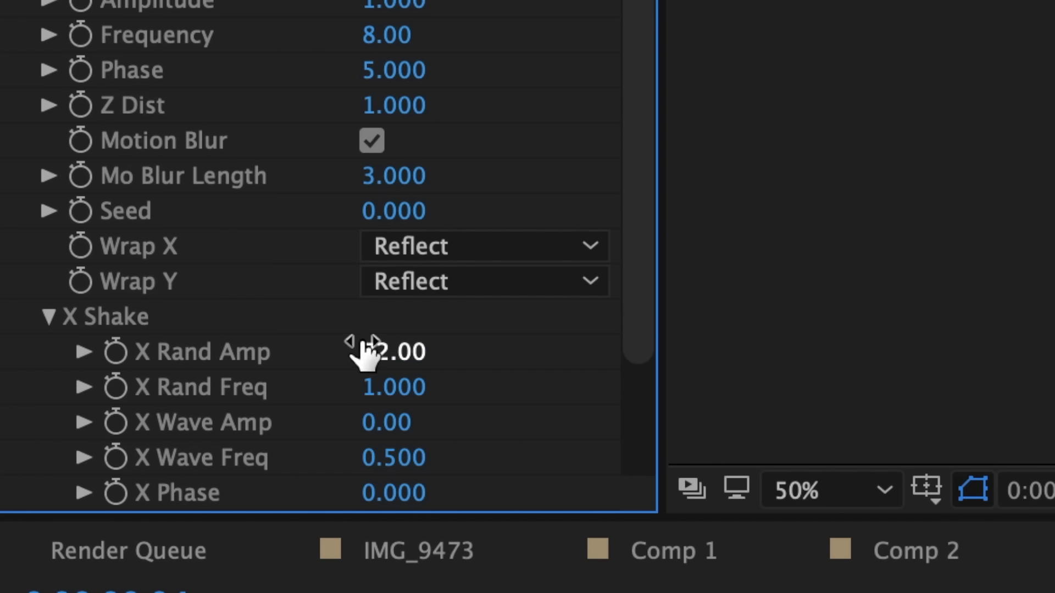
click(368, 350)
text(0)
key(Return)
click(49, 445)
click(49, 551)
scroll(396, 358, down, 3)
click(396, 358)
text(0)
key(Return)
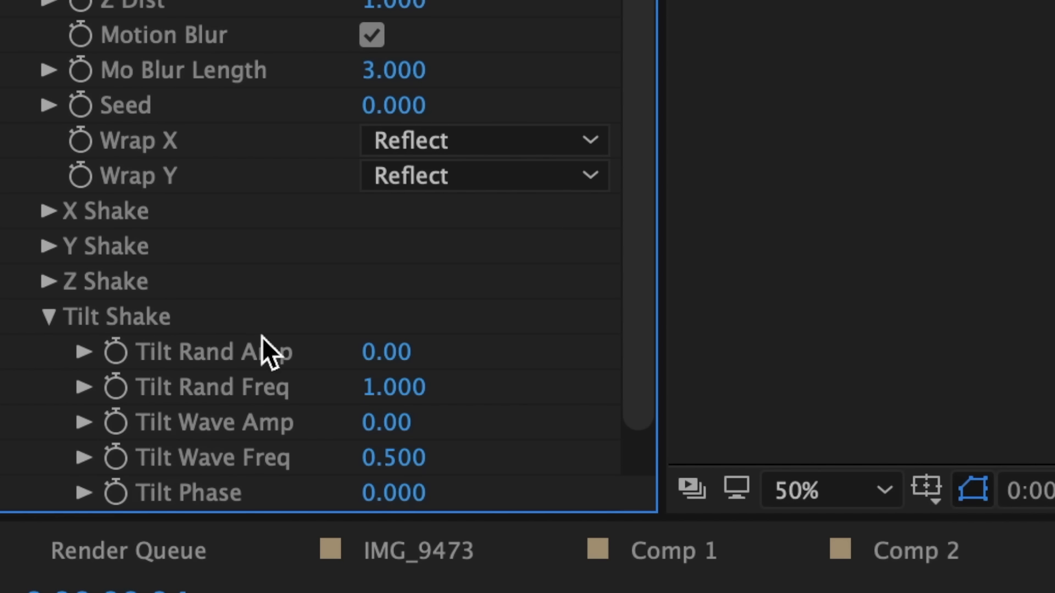
Keyframe the S_Shake Amplitude on Pre-comp 2 at 0 a few frames before the image changes.
drag(529, 511, 442, 512)
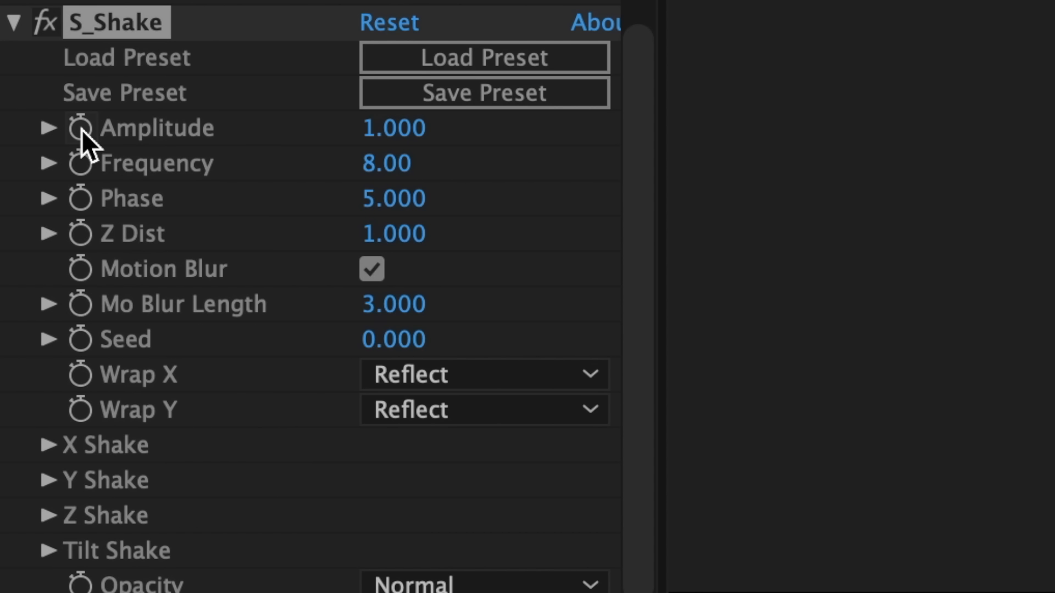
click(80, 129)
click(413, 130)
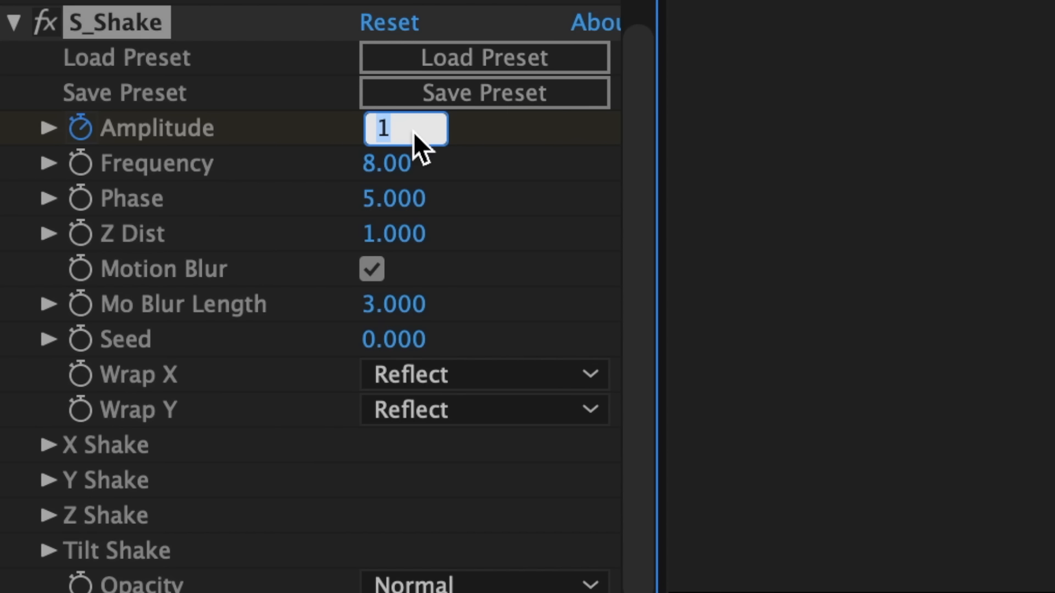
text(0)
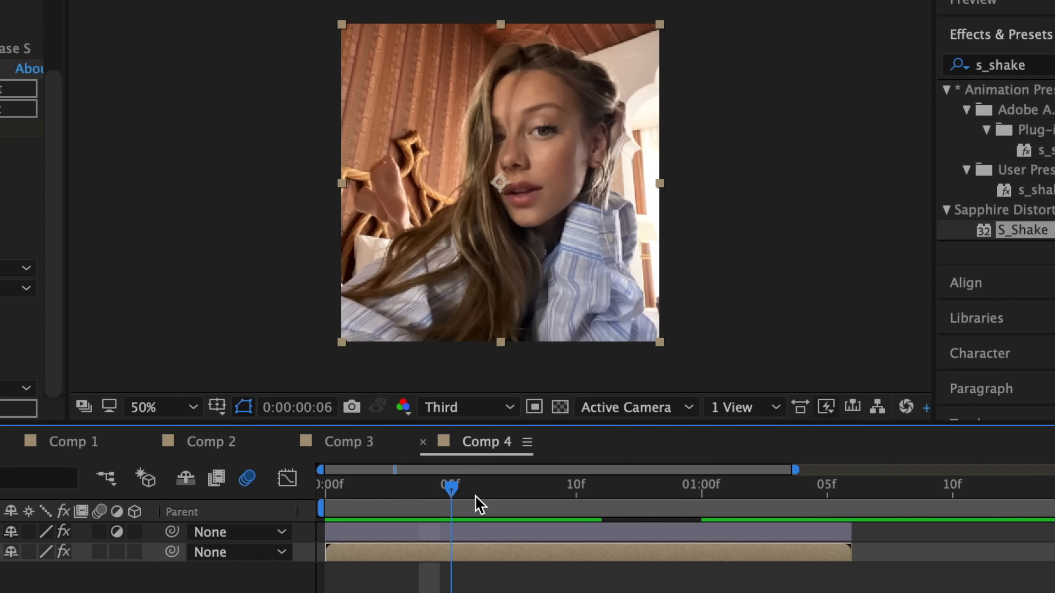
Keyframe the S_Shake Amplitude on Pre-comp 2 at 10 on frame 10 and back at 0 on 0:00:01:02.
drag(480, 504, 591, 564)
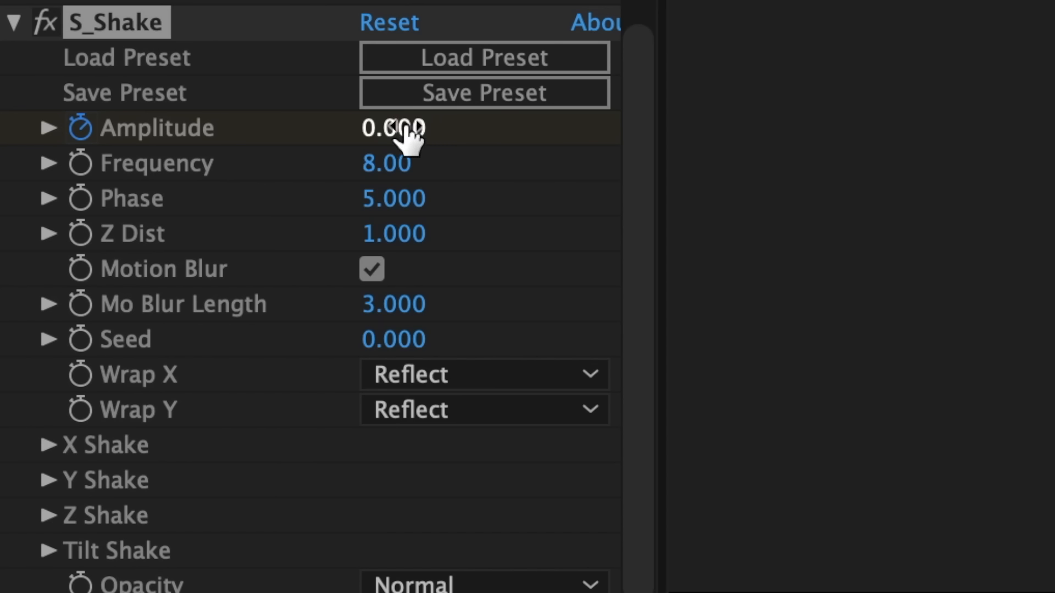
click(406, 128)
text(10)
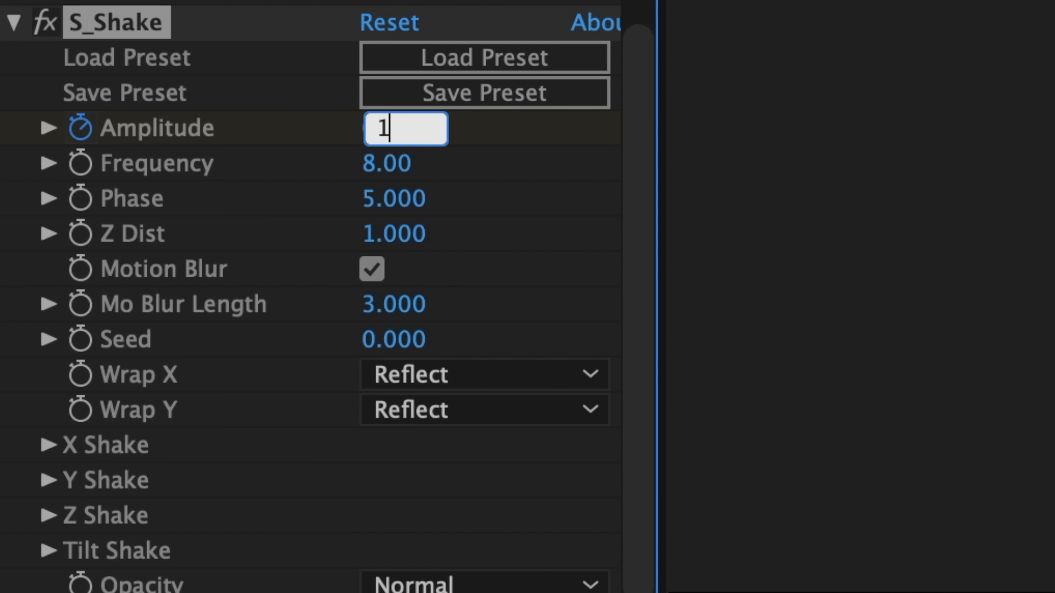
key(Return)
drag(579, 497, 748, 503)
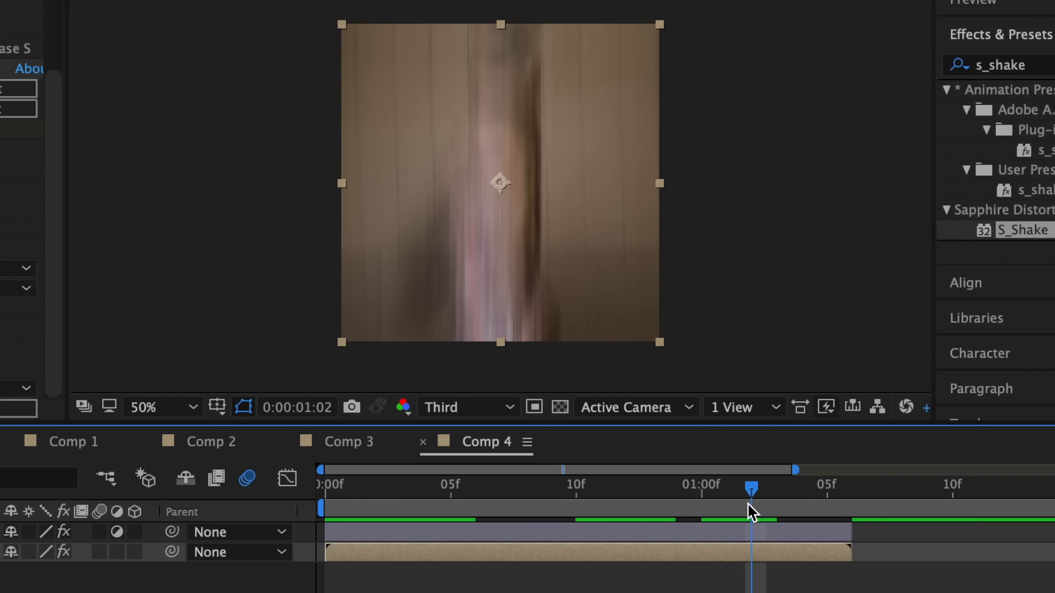
click(417, 127)
text(0)
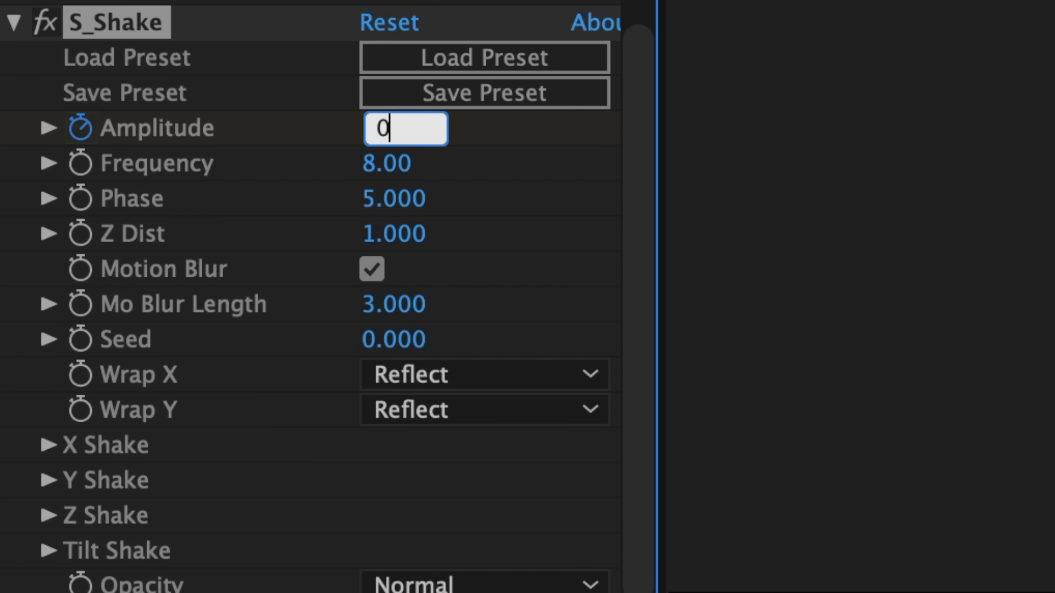
key(Return)
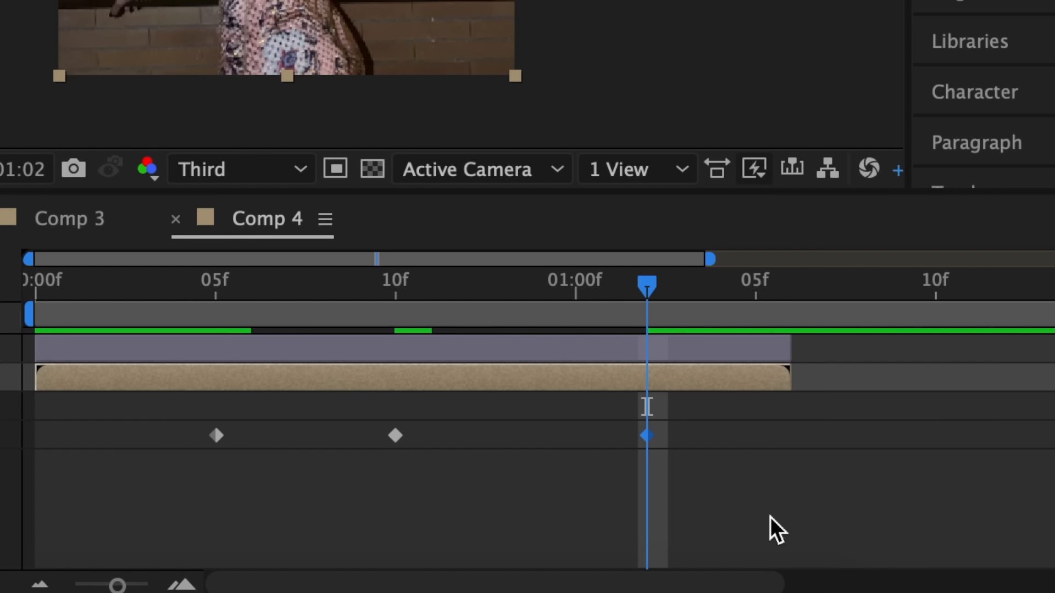
Apply Easy Ease to all three S_Shake Amplitude keyframes.
drag(695, 467, 151, 435)
right_click(222, 435)
mouse_move(304, 583)
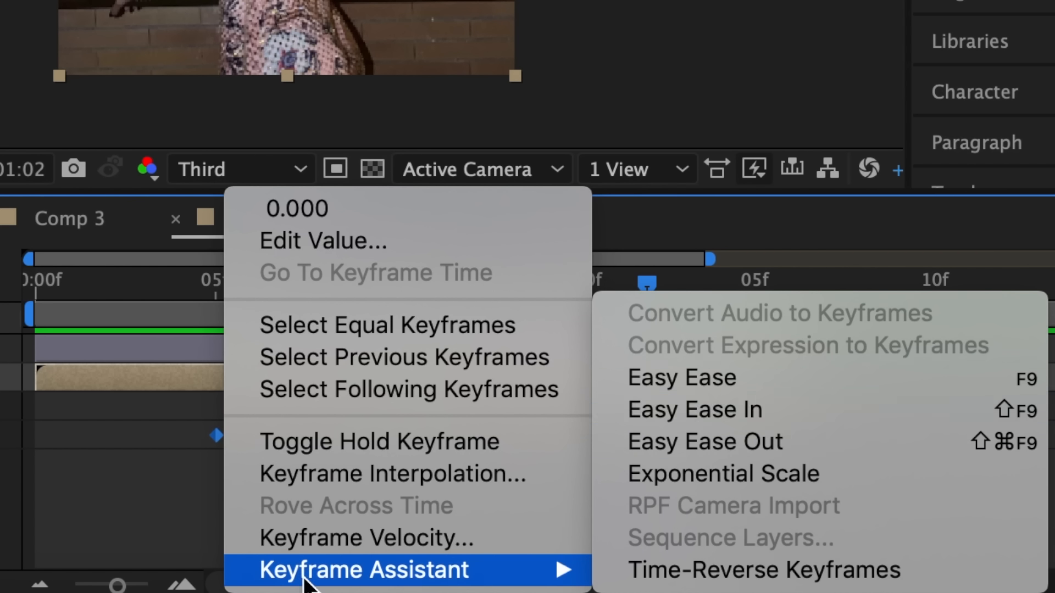
click(767, 382)
Reshape the Amplitude speed graph so both sides peak sharply at the middle keyframe, with long eases at the outer keyframes.
click(0, 270)
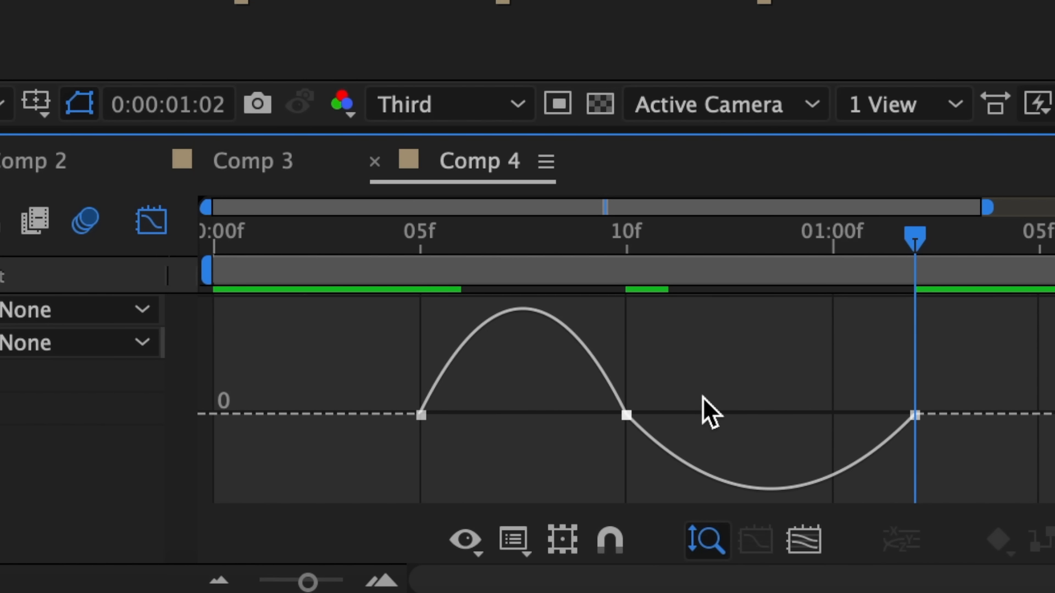
click(626, 416)
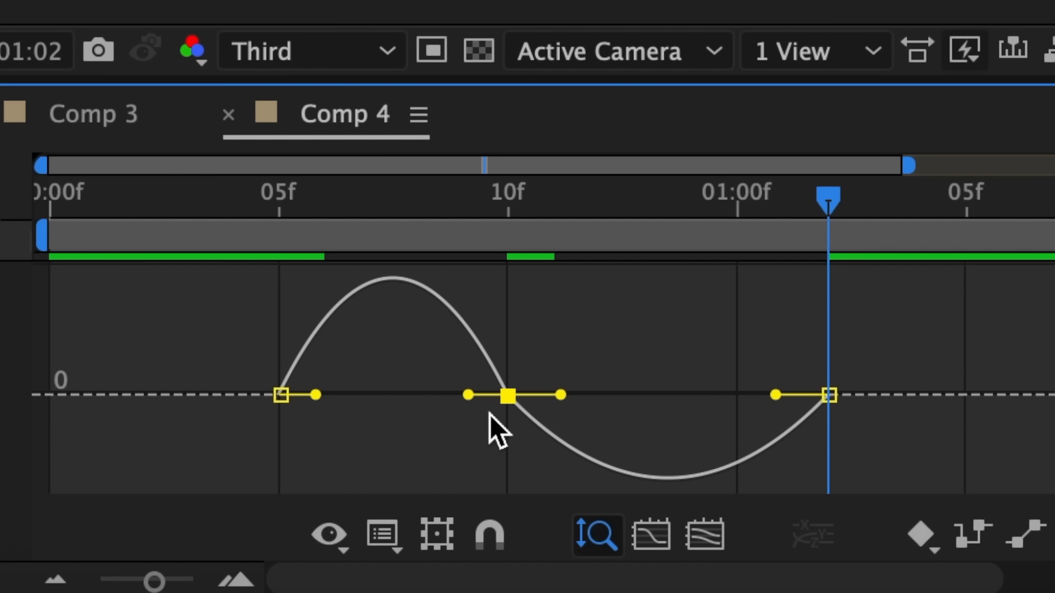
drag(469, 394, 494, 395)
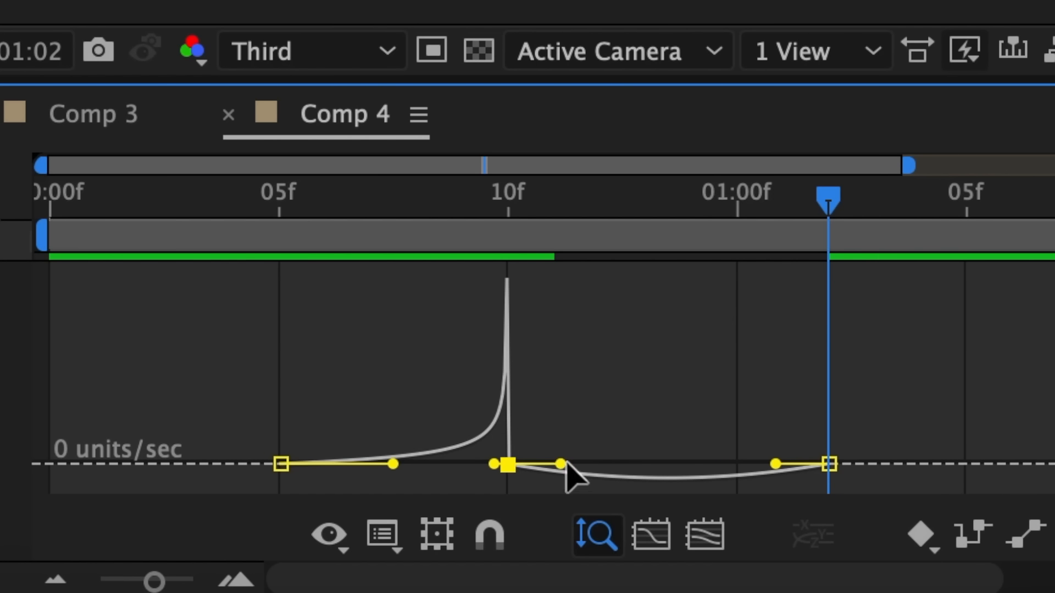
drag(561, 467, 520, 467)
drag(774, 474, 668, 413)
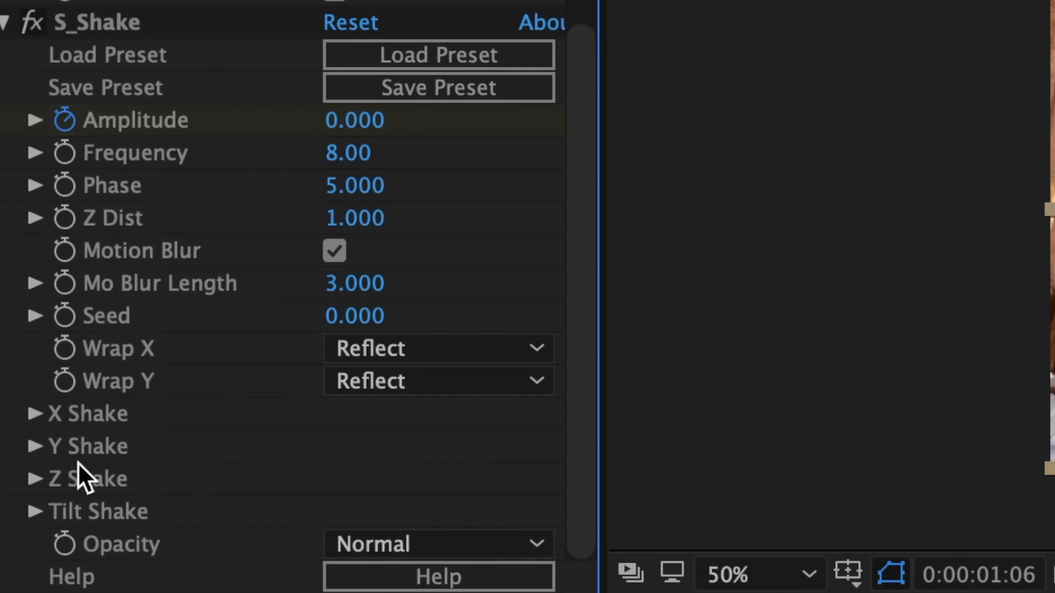
Set S_Shake's X Rand Amp to 72 and its Y Rand Amp to 0.
click(34, 415)
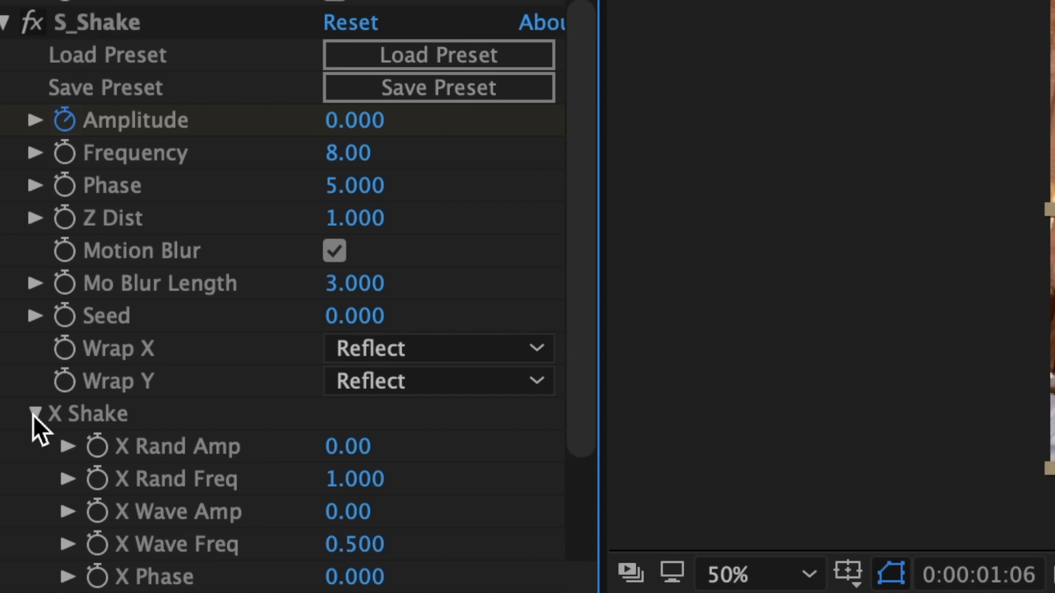
click(371, 446)
text(72)
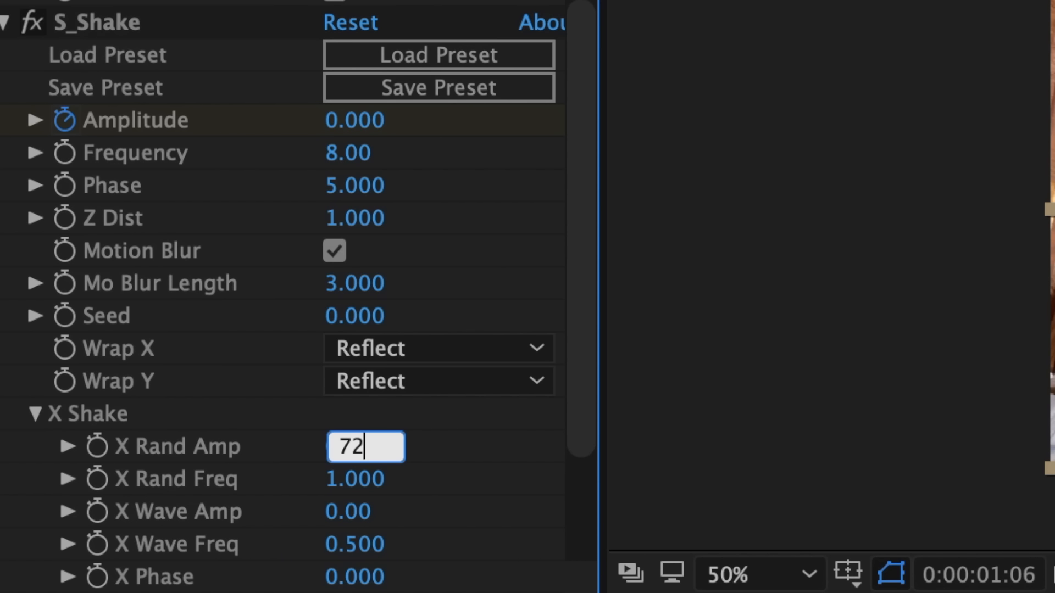
key(Return)
click(34, 414)
click(31, 447)
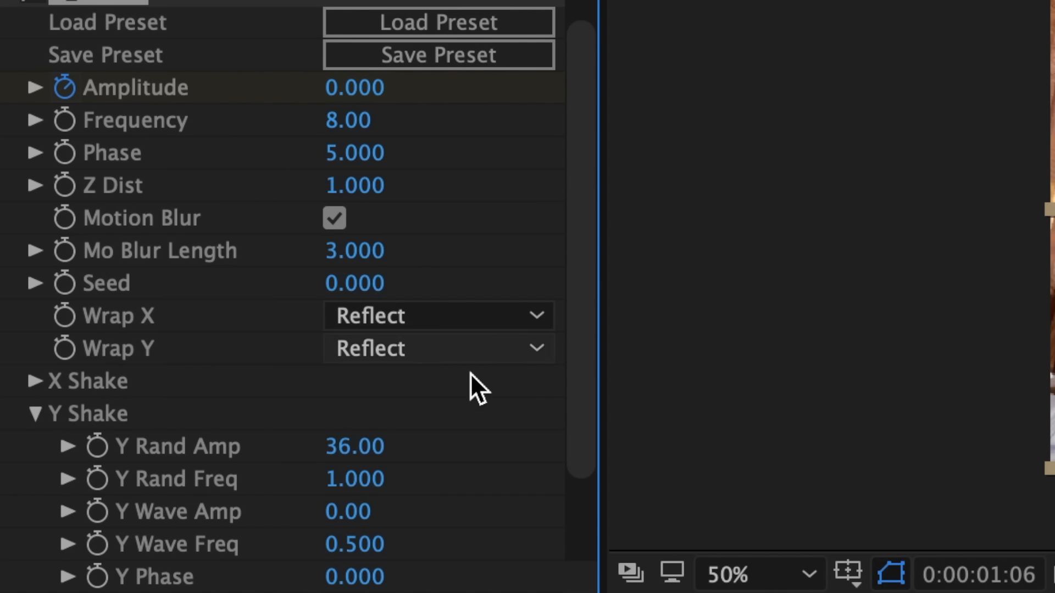
click(368, 446)
text(0)
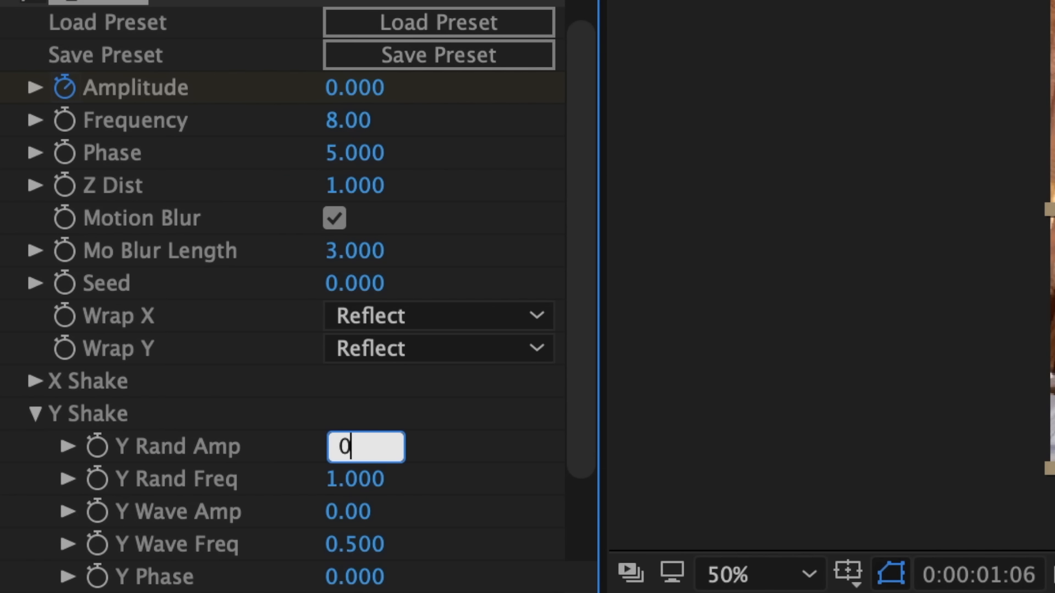
key(Return)
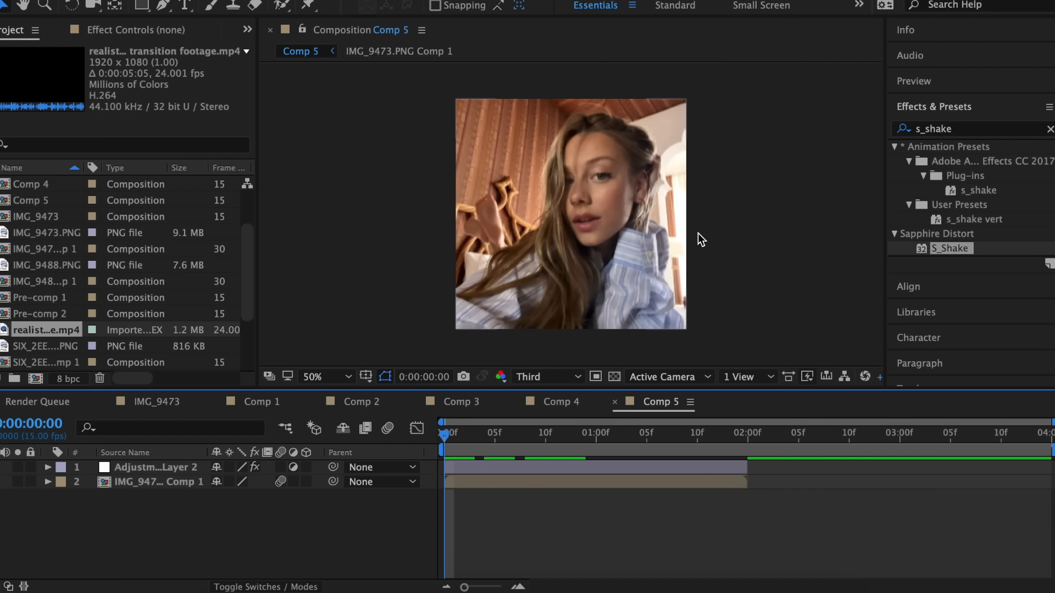
Place the realistic film transition footage between Adjustment Layer 2 and the photo layer in Comp 5, sliding it to start earlier.
drag(47, 329, 449, 476)
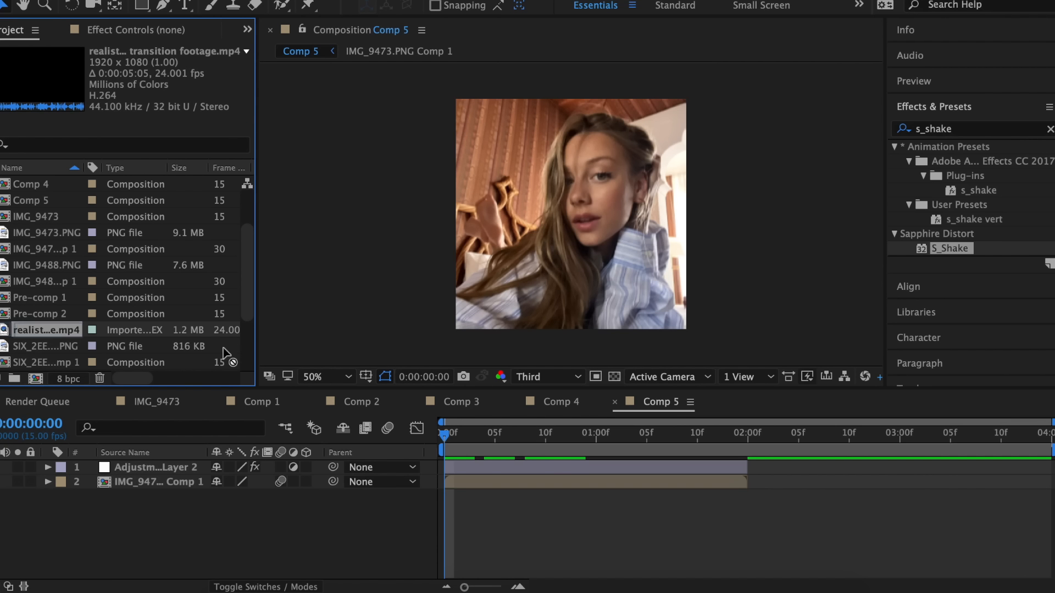
drag(213, 323, 243, 327)
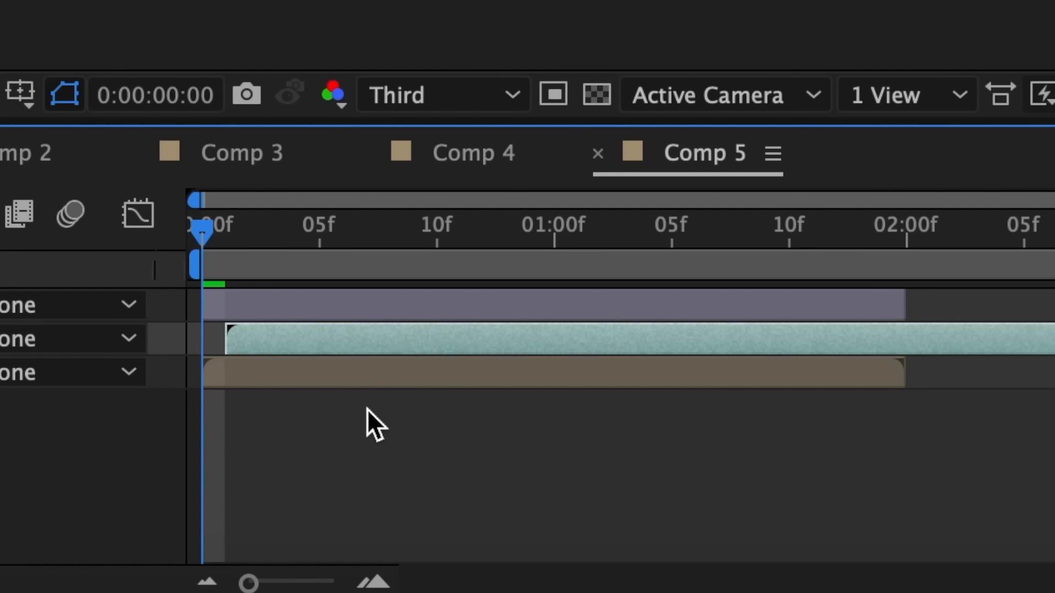
drag(1031, 332, 509, 359)
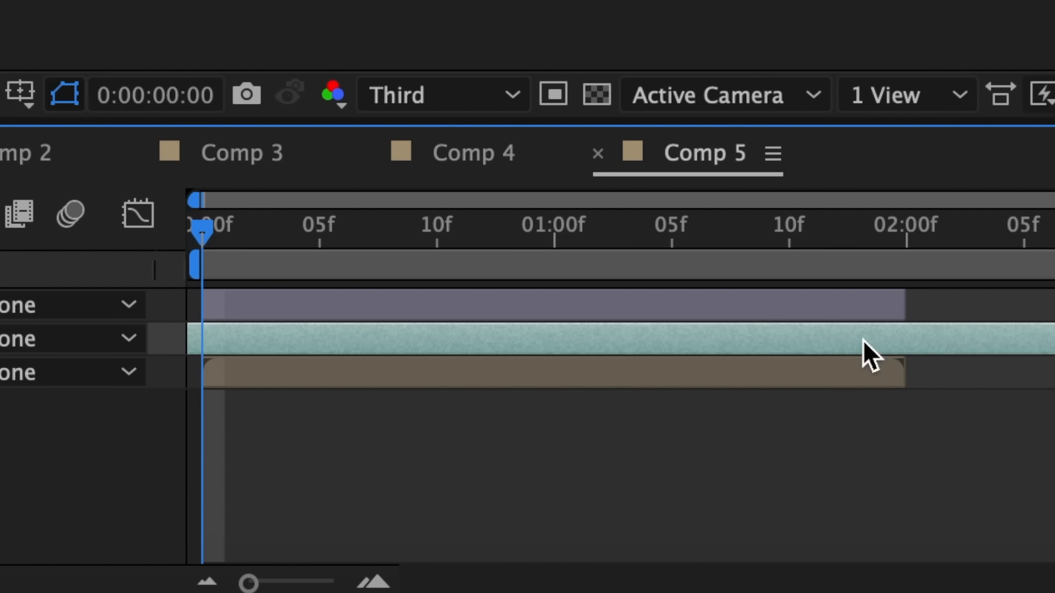
drag(863, 339, 286, 361)
Set the film transition footage's blending mode to Screen and delete that layer from Comp 5.
right_click(268, 347)
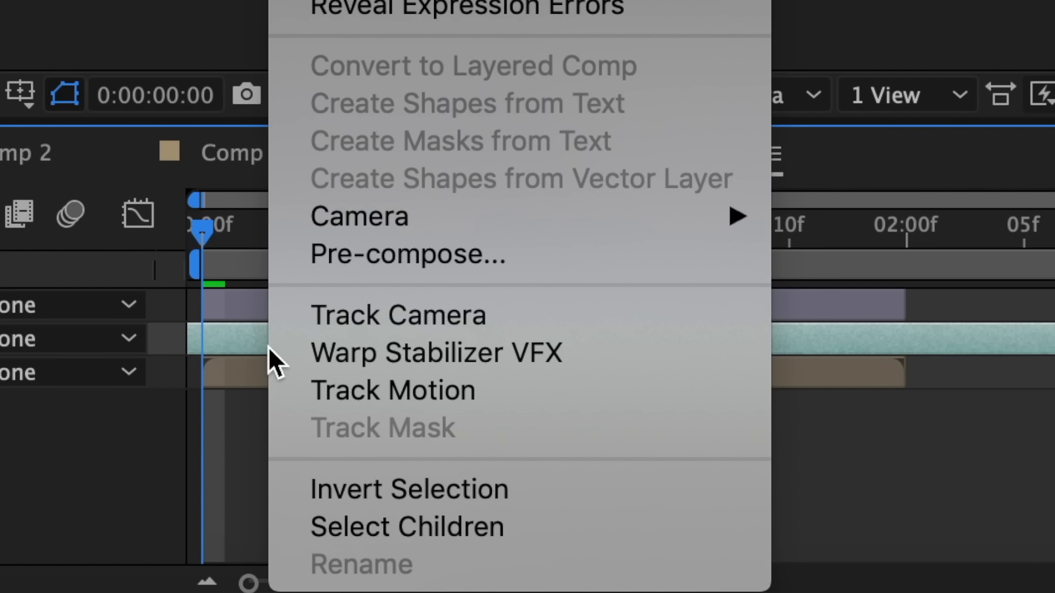
mouse_move(226, 224)
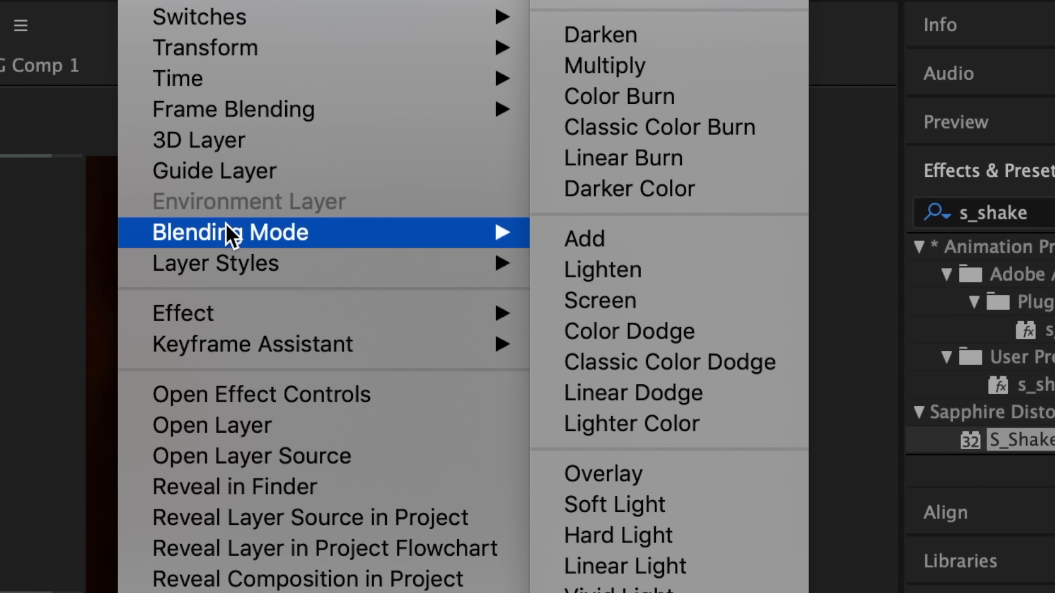
click(627, 299)
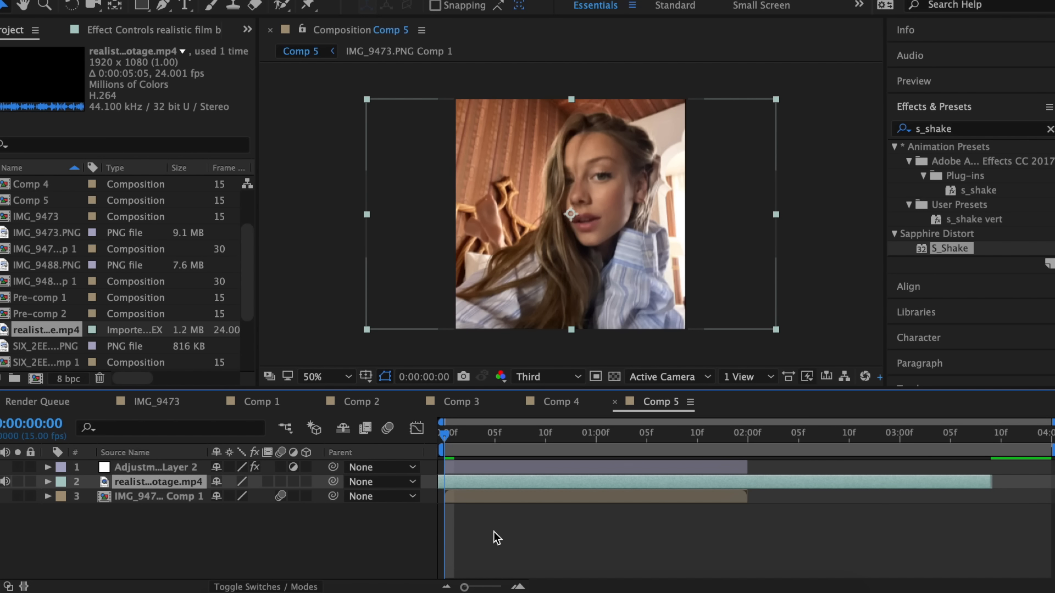
key(Delete)
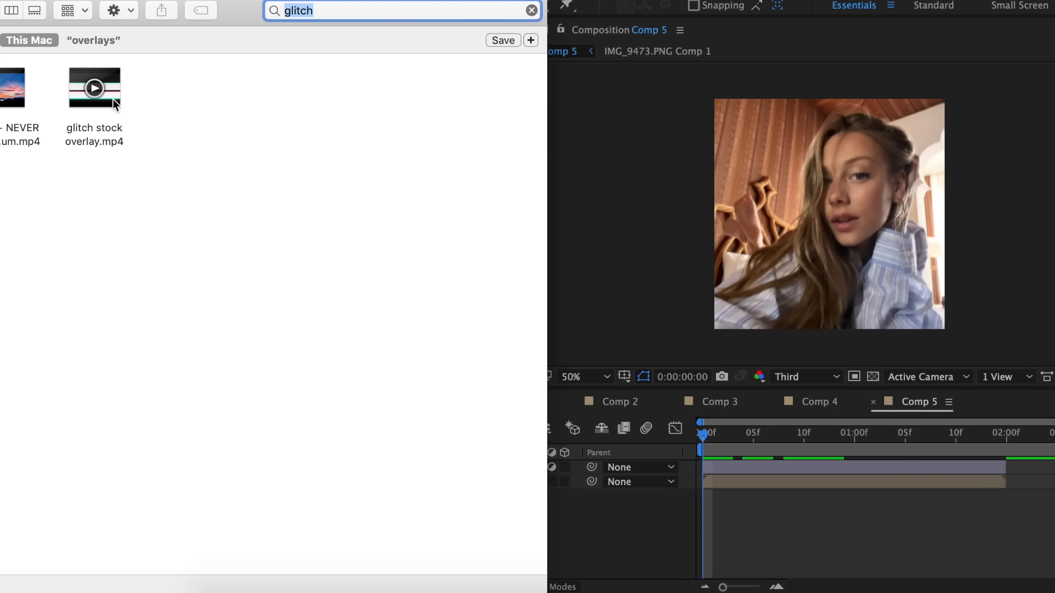
Bring glitch stock overlay.mp4 from the overlays folder into Comp 5 and place it beneath Adjustment Layer 2.
drag(113, 99, 760, 497)
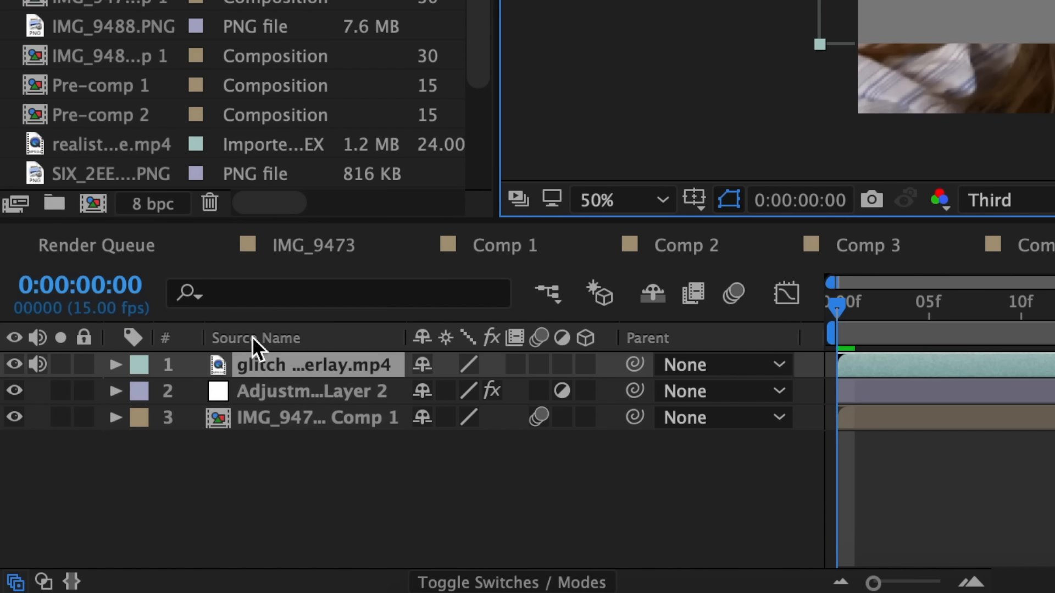
drag(281, 392, 281, 399)
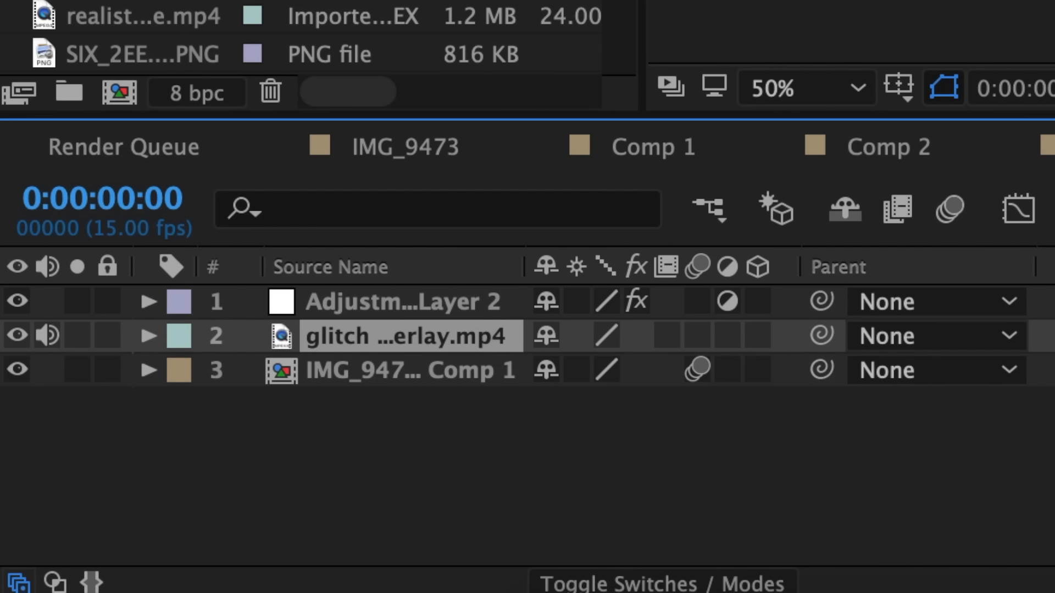
Scale up the glitch overlay layer proportionally and hide it.
key(s)
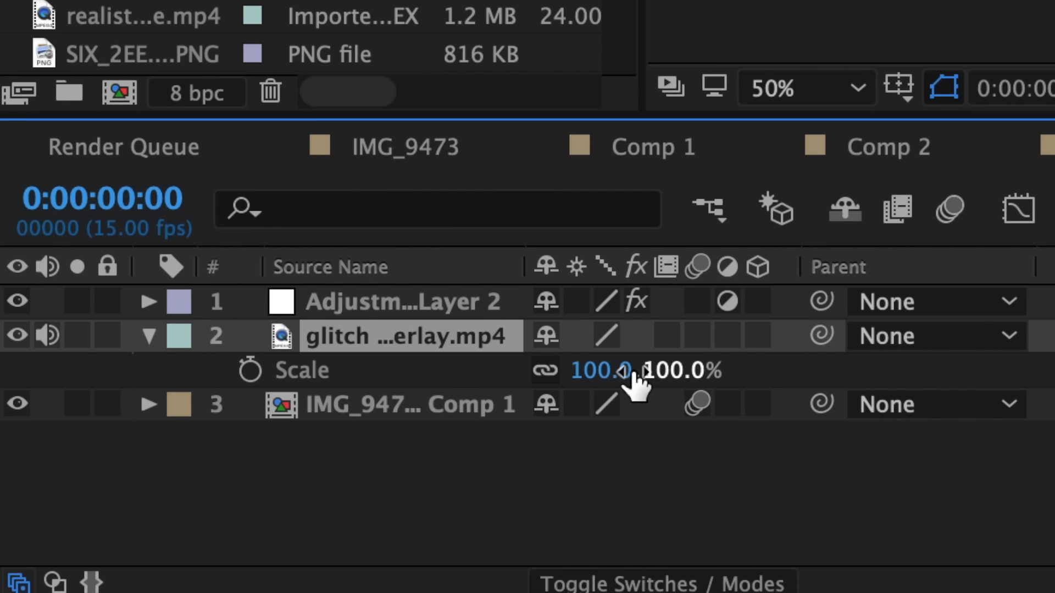
drag(621, 373, 707, 372)
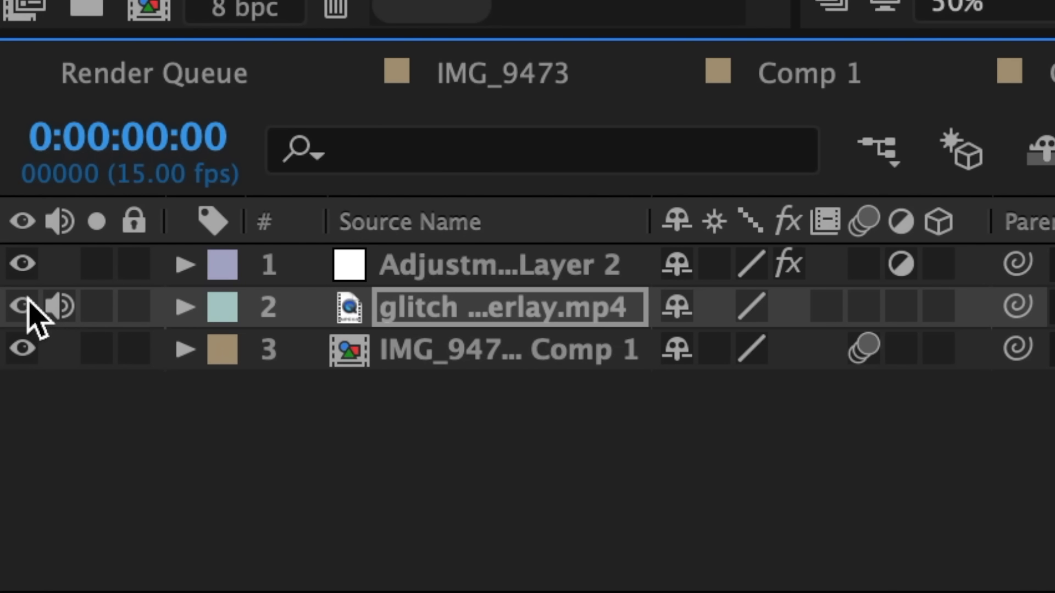
click(22, 306)
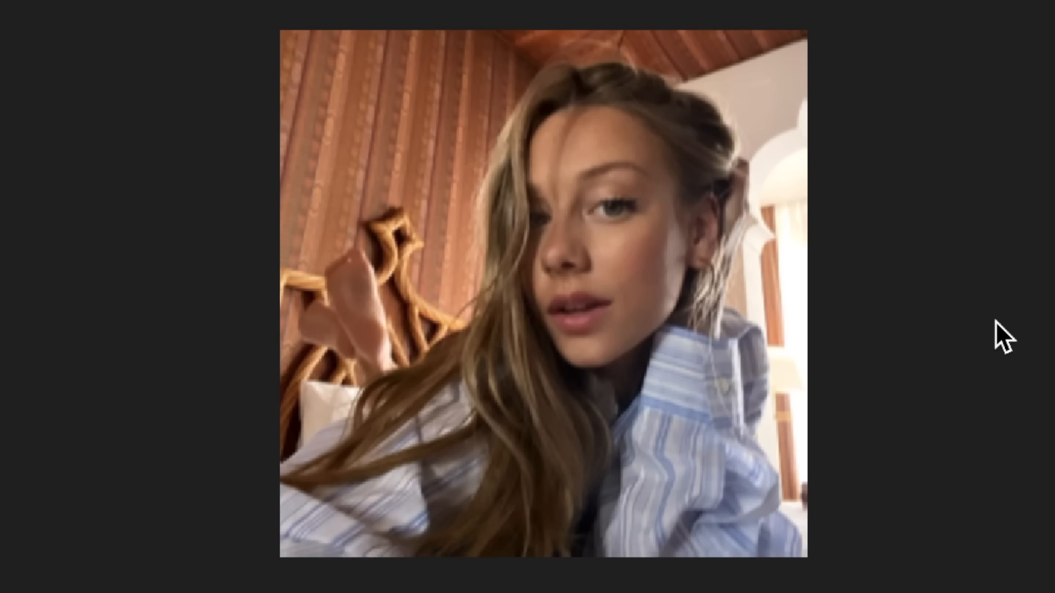
Apply the Displacement Map effect to IMG_9473.PNG Comp 1, using glitch stock overlay.mp4 as its Displacement Map Layer.
click(733, 116)
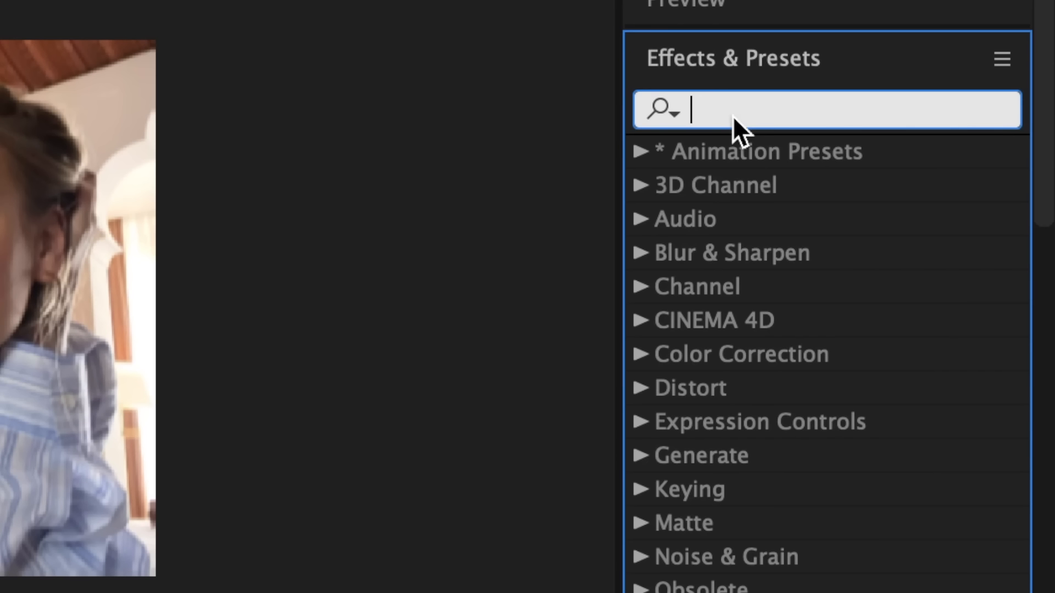
text(d)
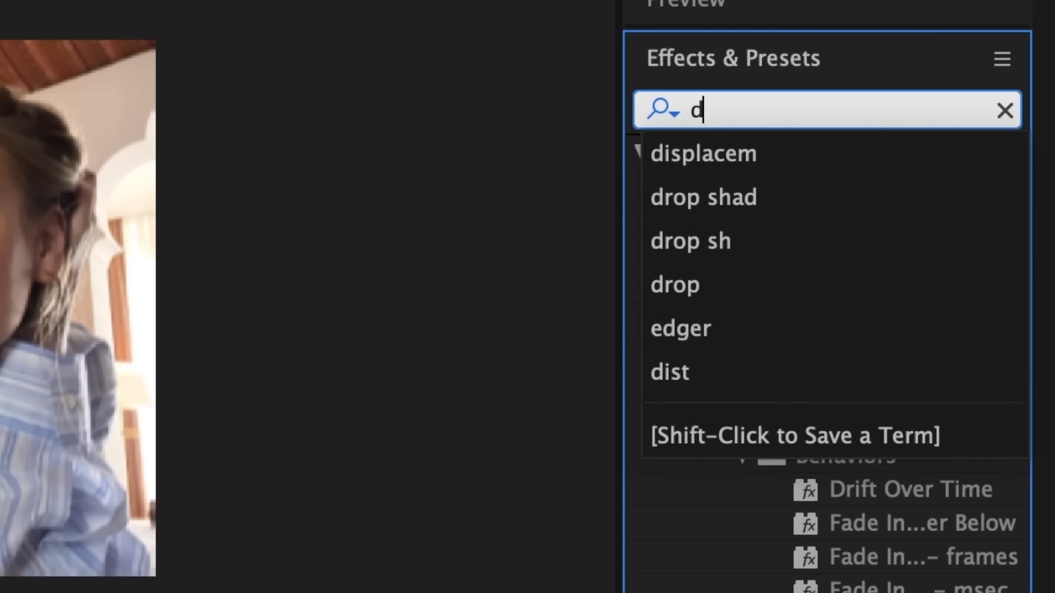
text(isplace)
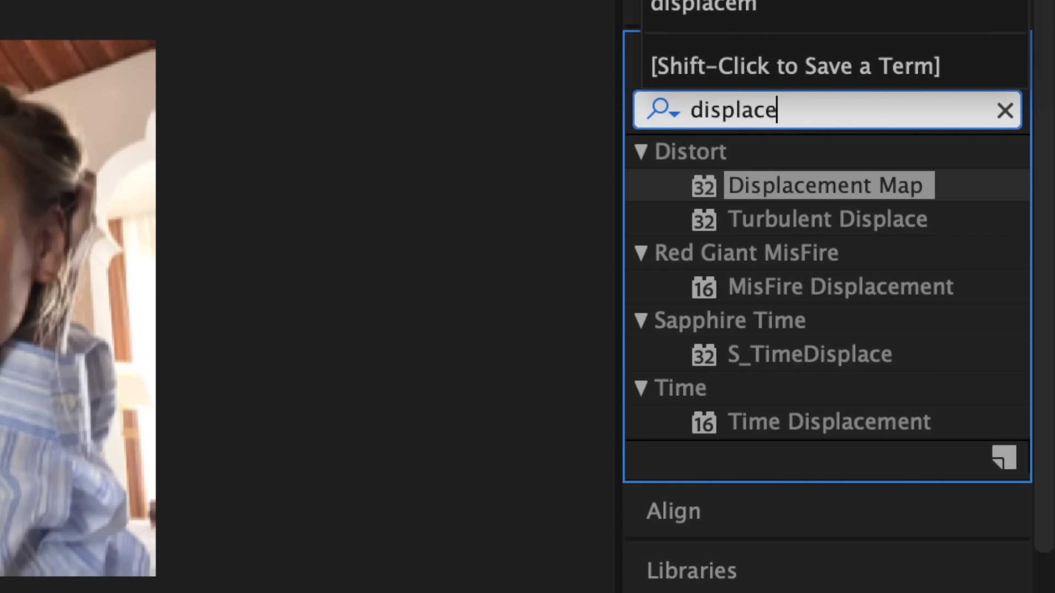
drag(1013, 187, 500, 496)
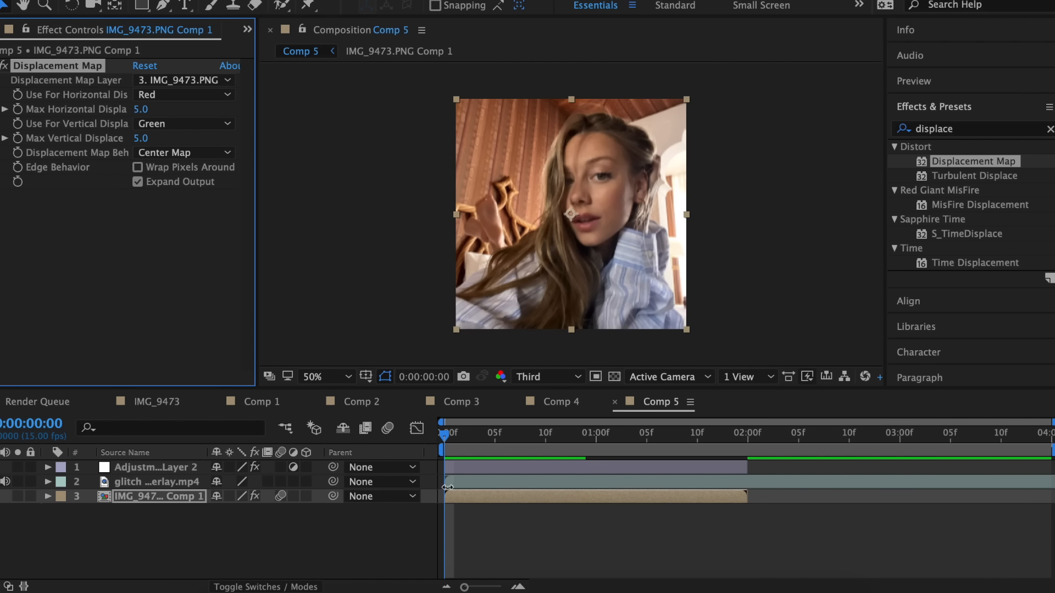
click(181, 80)
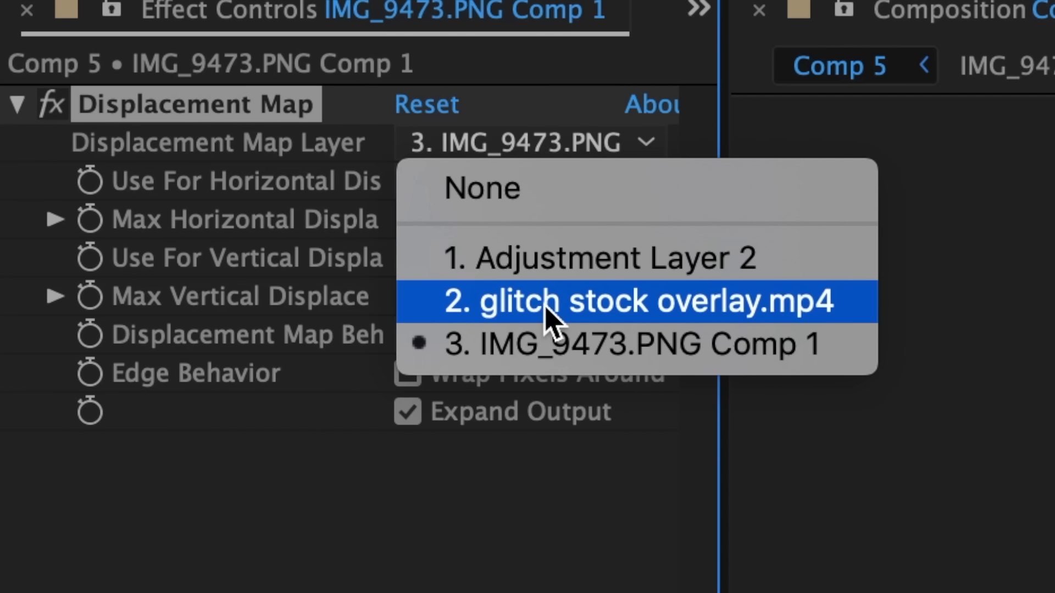
click(547, 311)
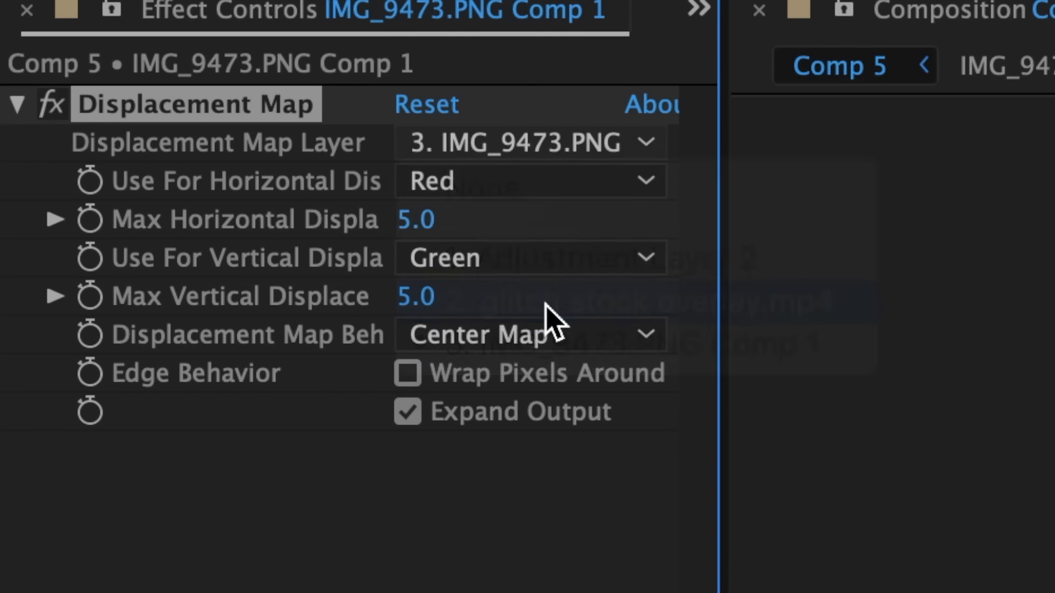